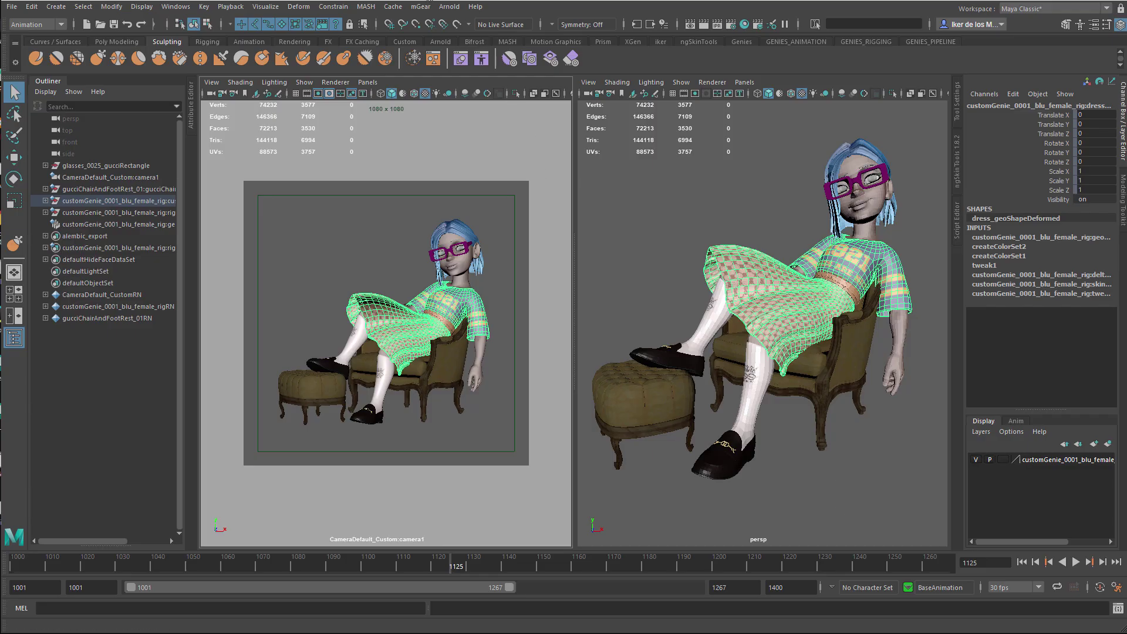
# Step: Open mGear's Crank: Shot Sculpt tool and play back the character's animation
pyautogui.click(431, 11)
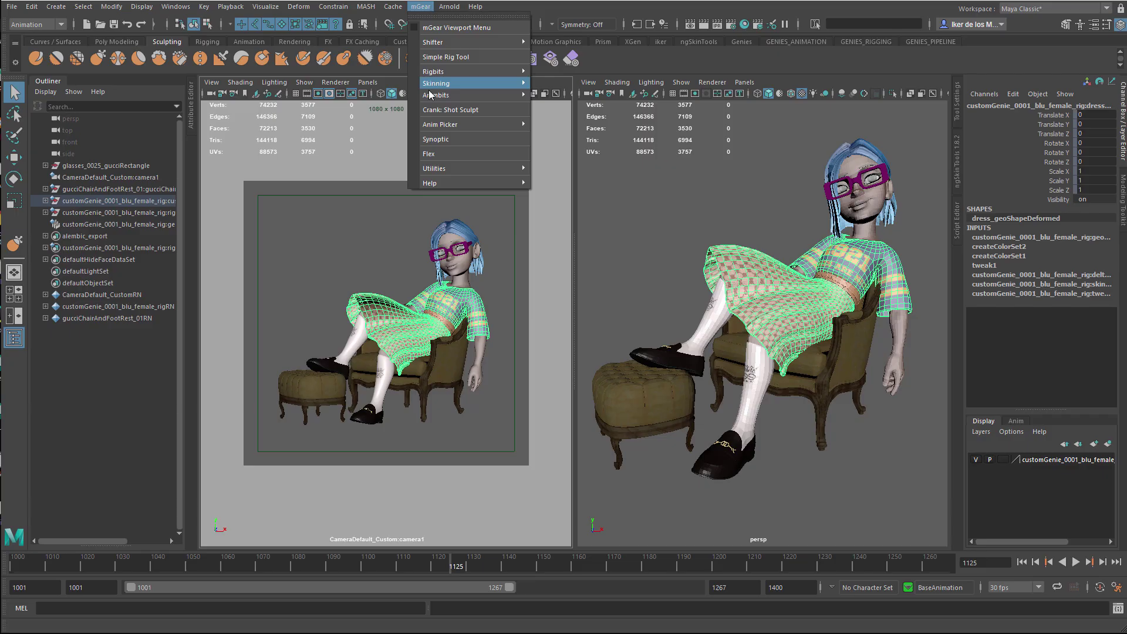
pyautogui.click(509, 109)
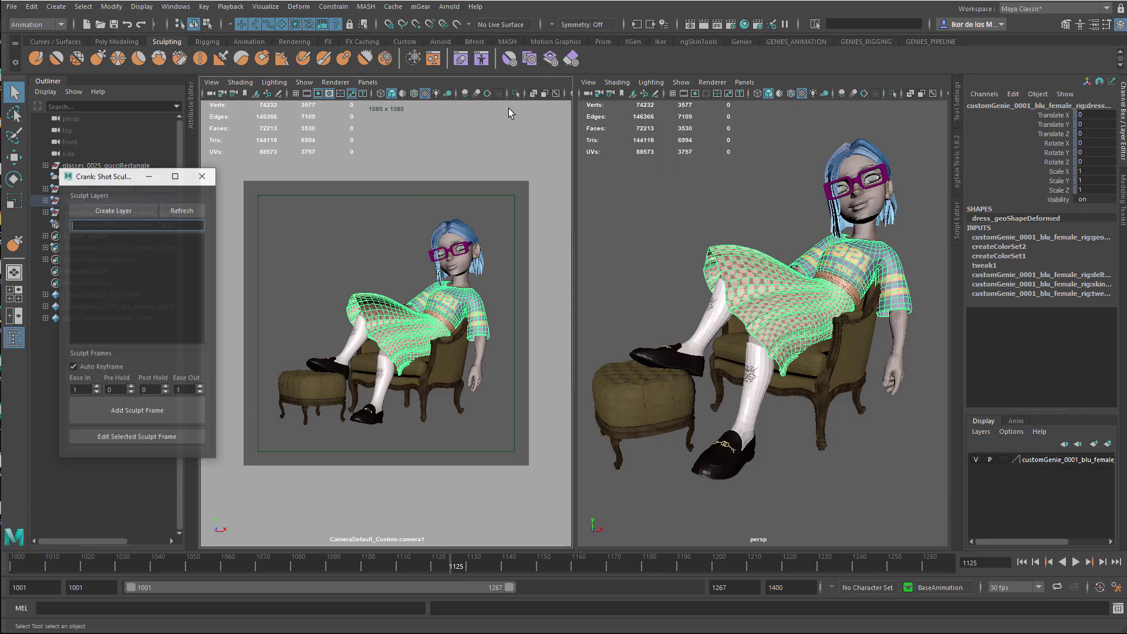
pyautogui.moveTo(112, 180); pyautogui.dragTo(95, 165)
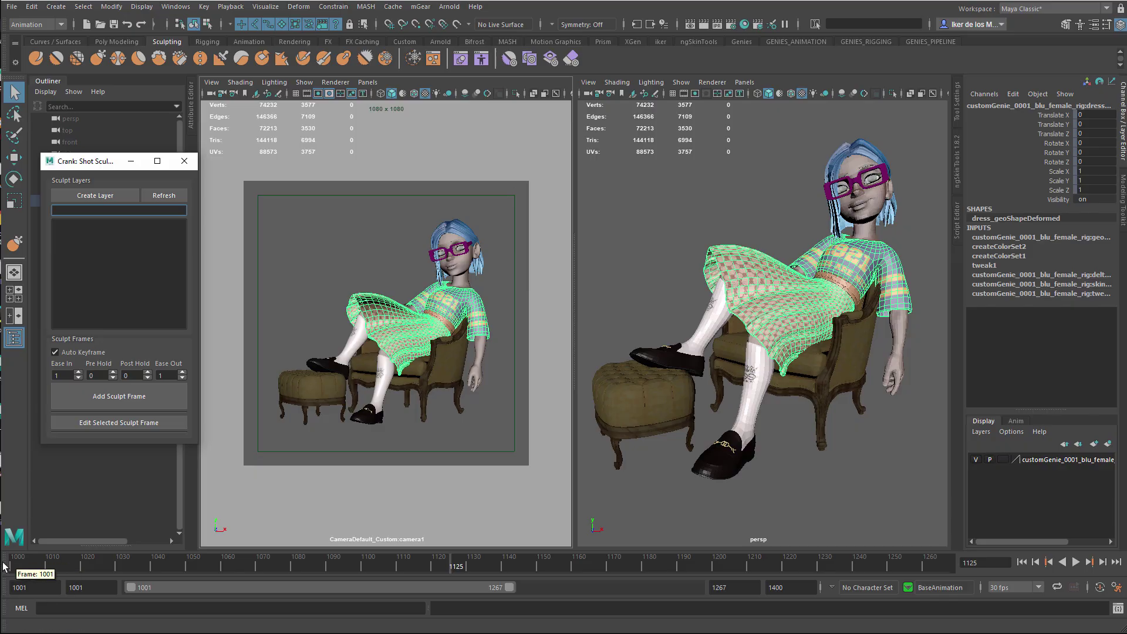
pyautogui.hotkey('alt', 'v')
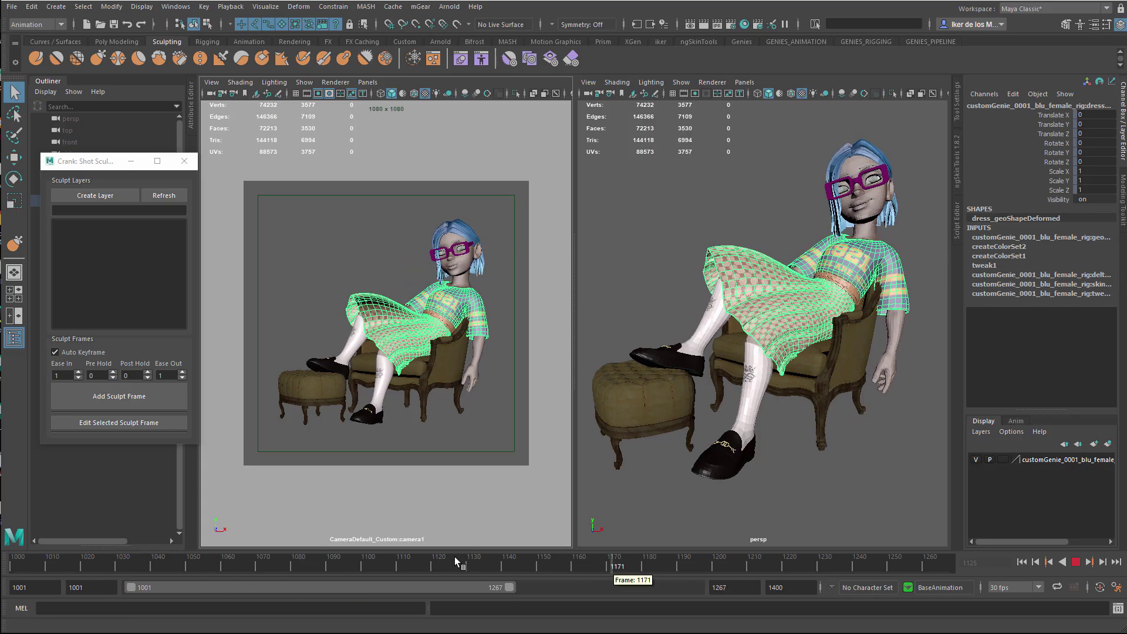
pyautogui.press('Escape')
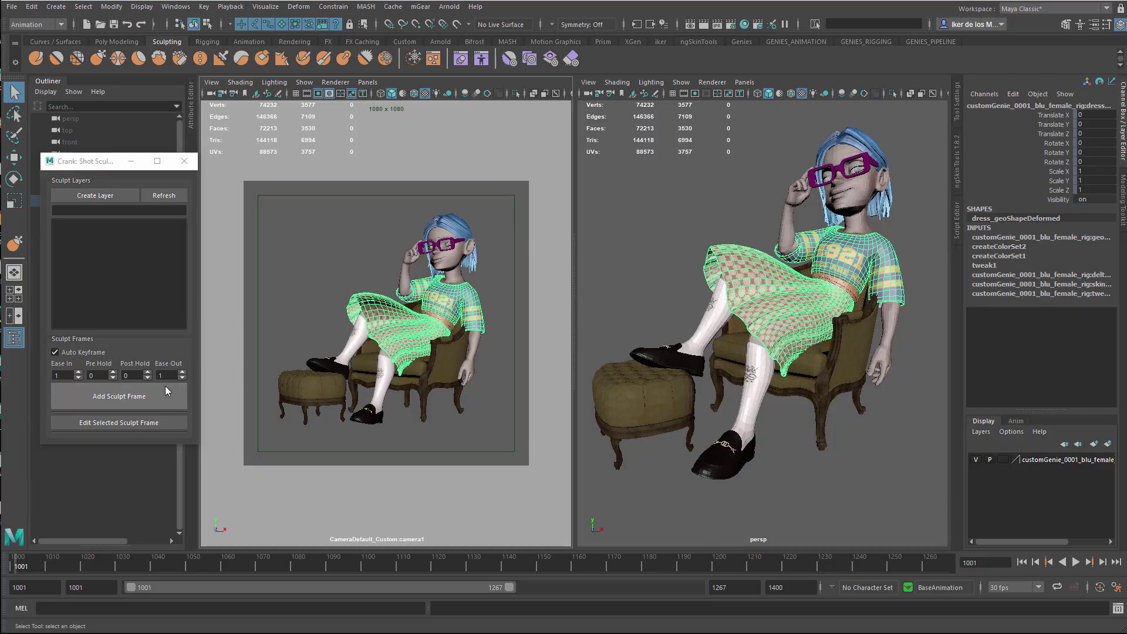
# Step: Turn off Auto Keyframe for the sculpt frames and select the character's dress mesh
pyautogui.click(51, 354)
pyautogui.click(56, 353)
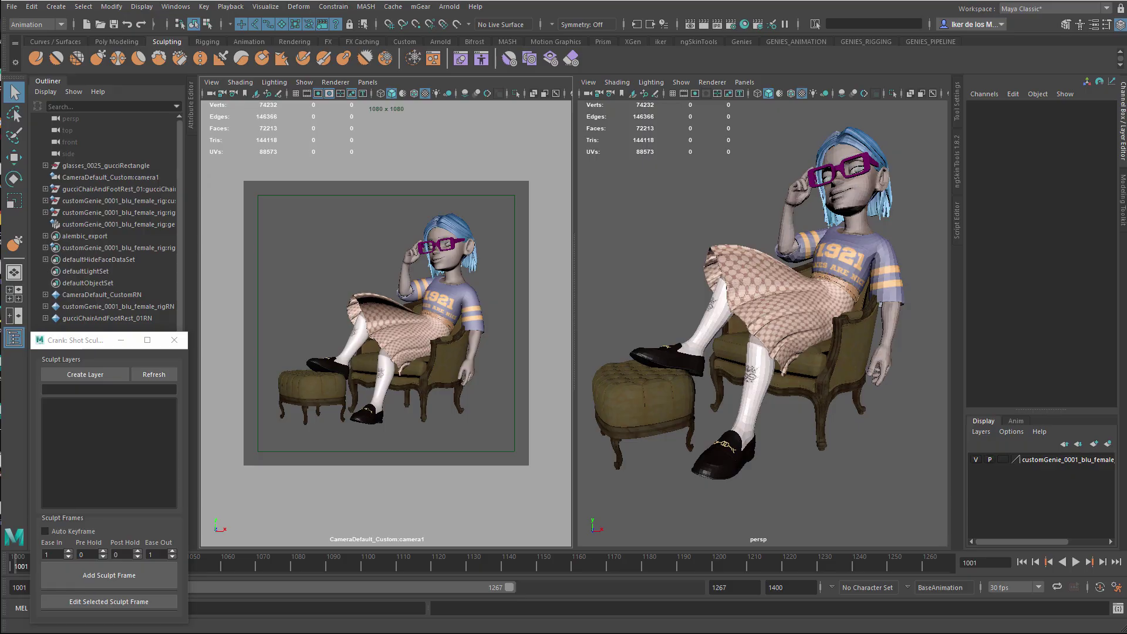
pyautogui.click(726, 254)
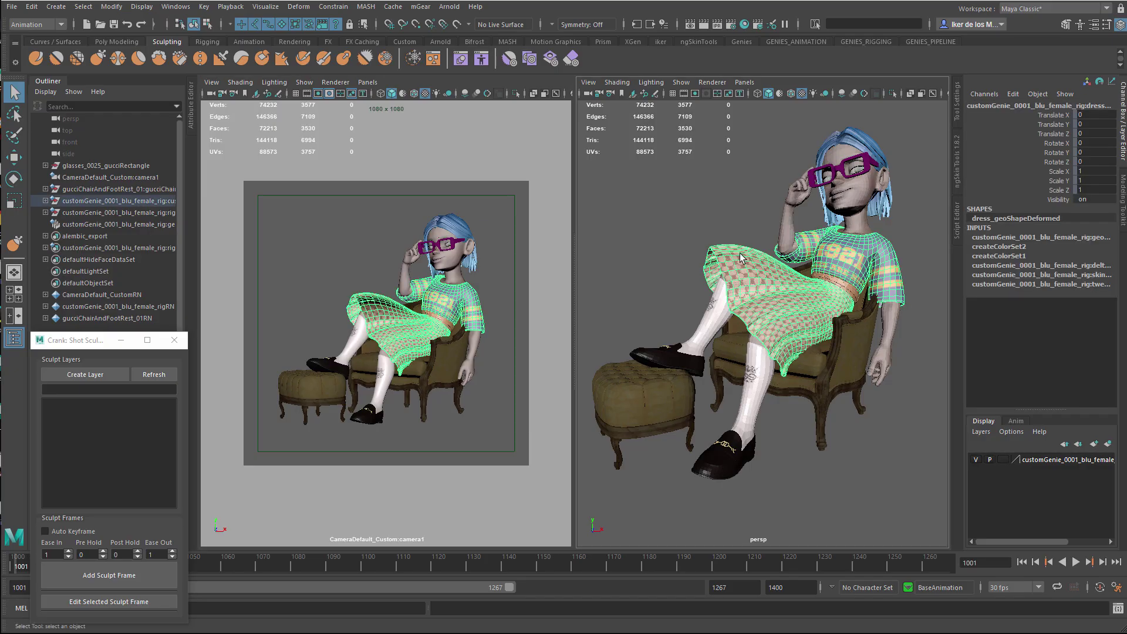
pyautogui.click(1002, 459)
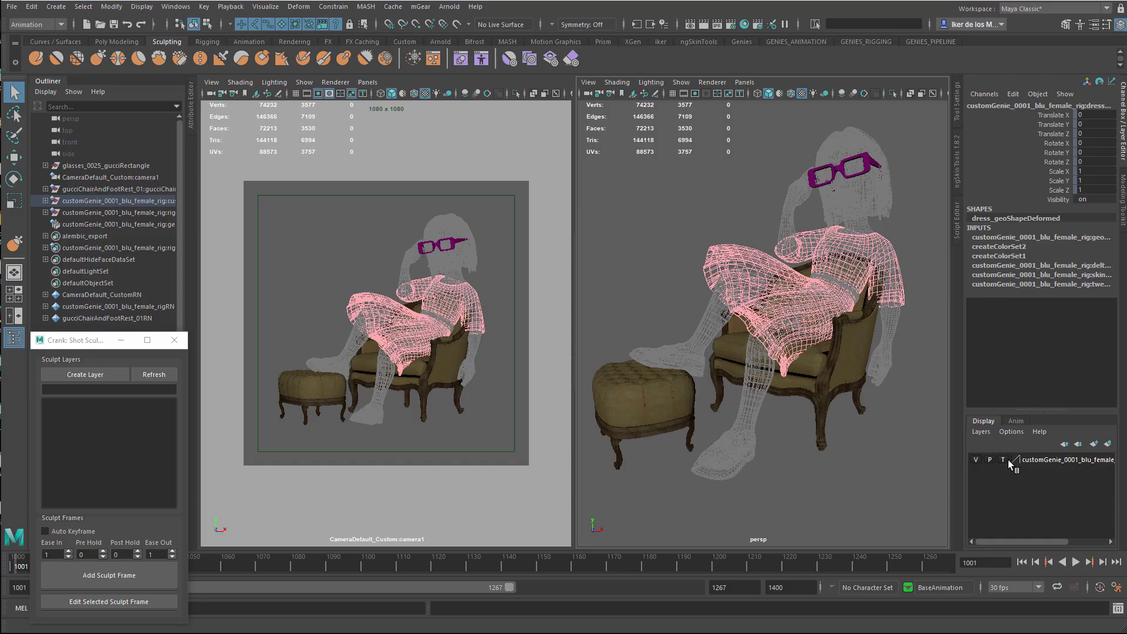
pyautogui.click(1002, 460)
pyautogui.click(696, 220)
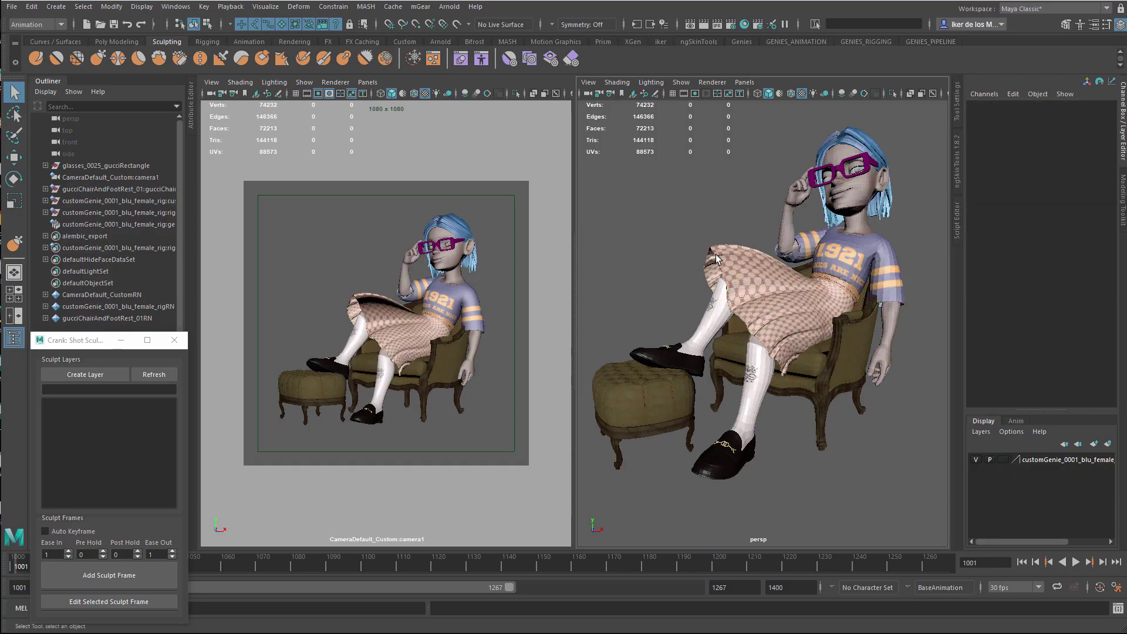
# Step: Create a sculpt layer named skirt_01 for the character's dress mesh
pyautogui.click(716, 255)
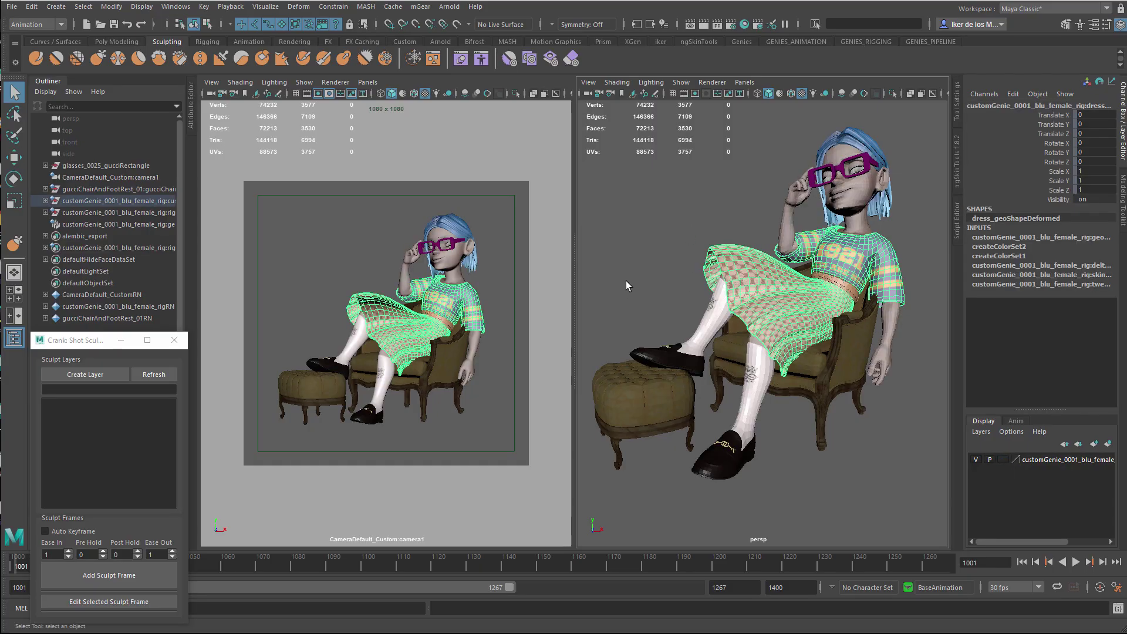
pyautogui.click(76, 374)
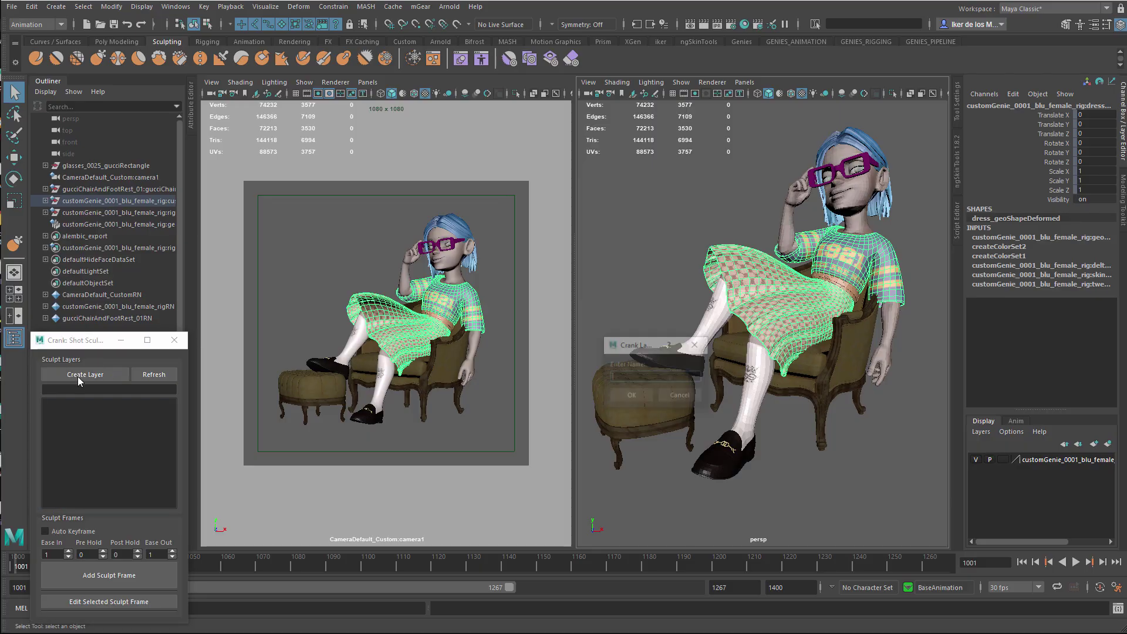
pyautogui.write('skirt_01')
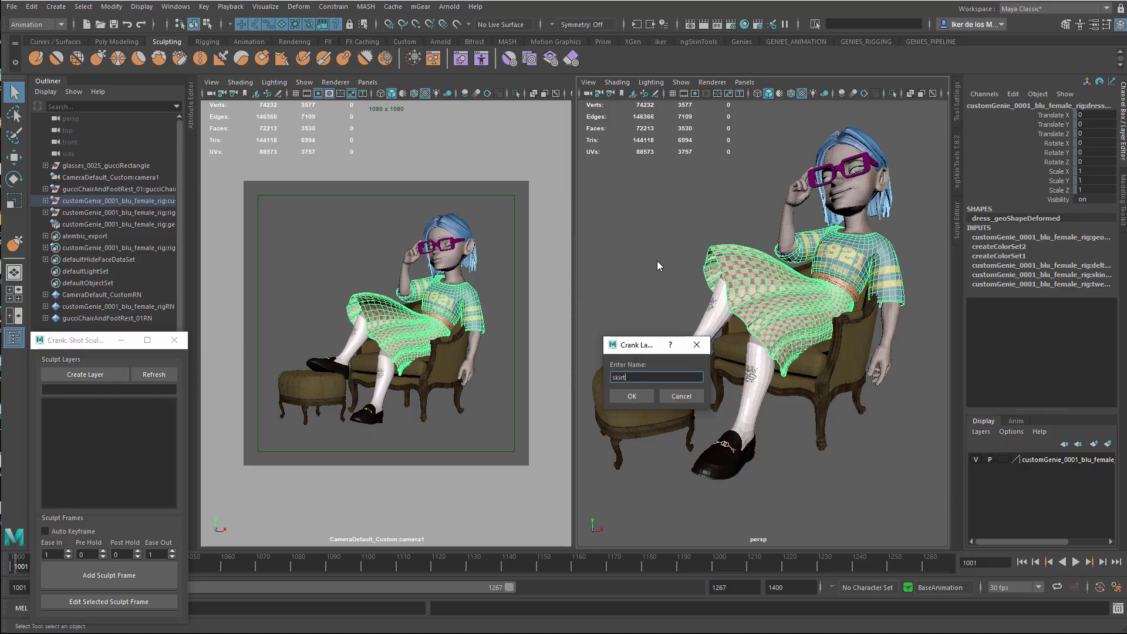
pyautogui.click(632, 397)
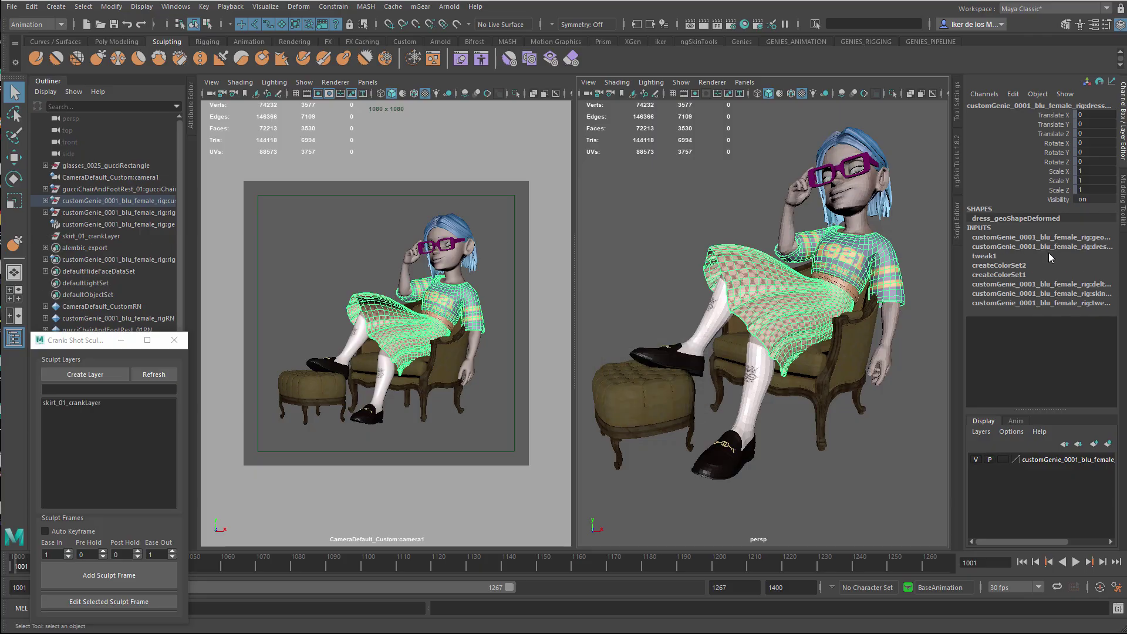
# Step: Inspect the dress's skirt_01 blend shape node, and add a sculpt frame to the skirt_01 layer at frame 1001
pyautogui.click(1077, 245)
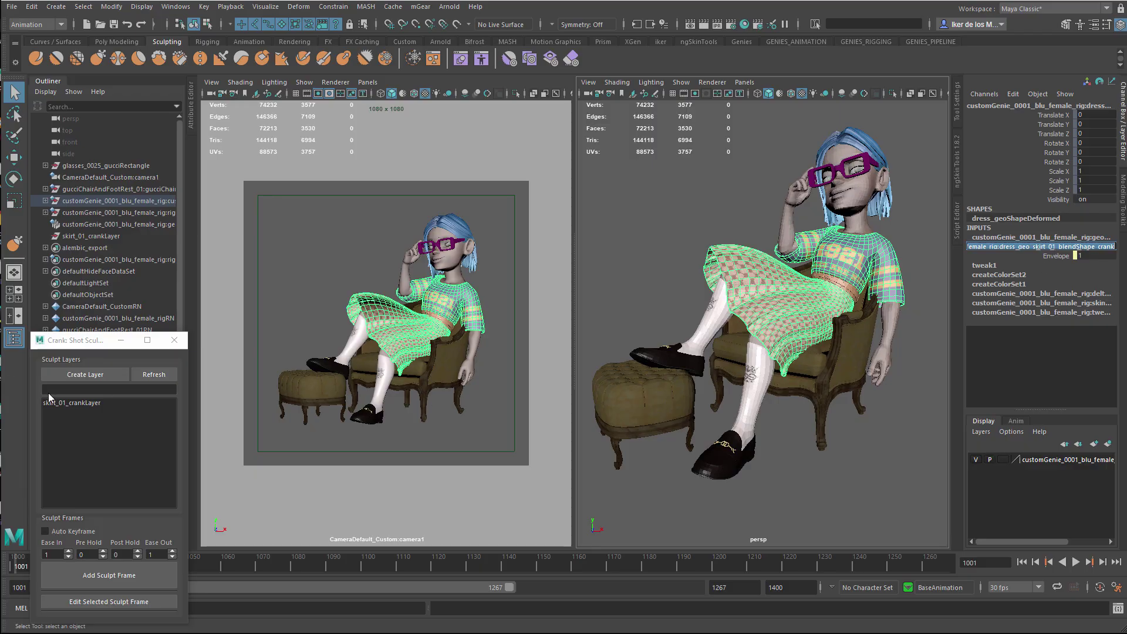
pyautogui.click(92, 403)
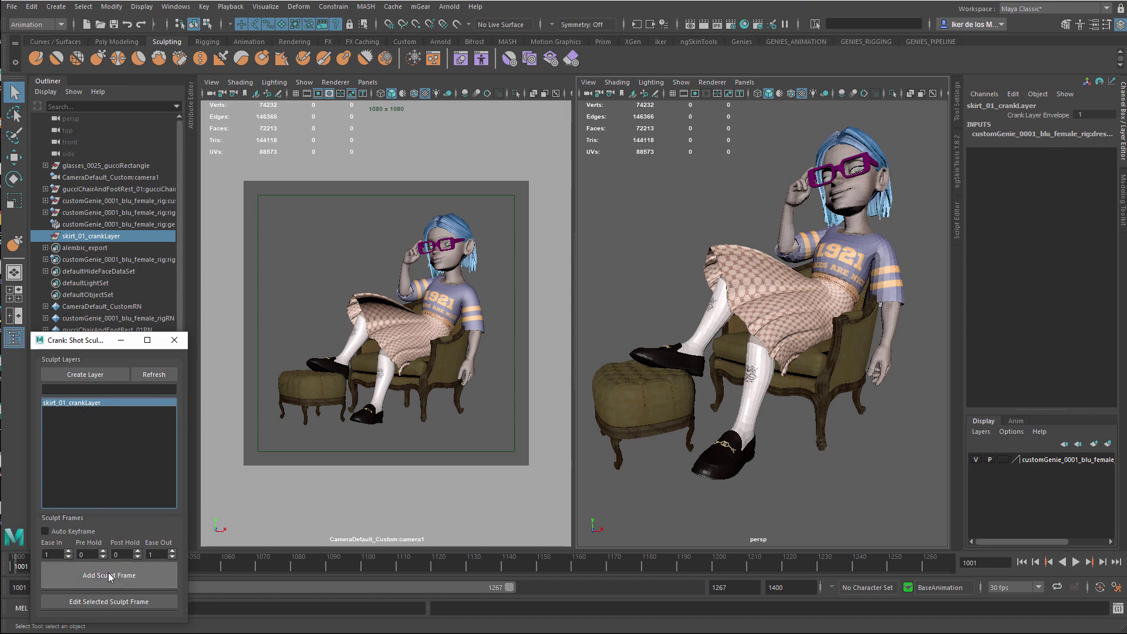
pyautogui.click(146, 575)
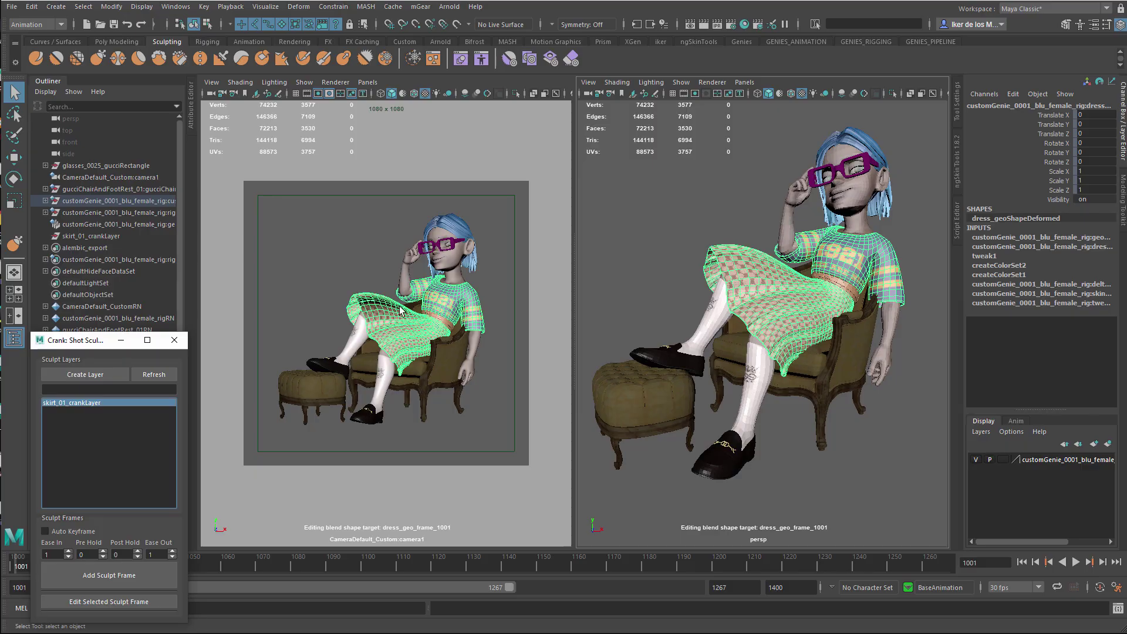
# Step: Try to lower the skirt's upper vertices over the knee with soft selection, and undo the move
pyautogui.keyDown('alt'); pyautogui.moveTo(781, 319); pyautogui.dragTo(787, 279); pyautogui.keyUp('alt')
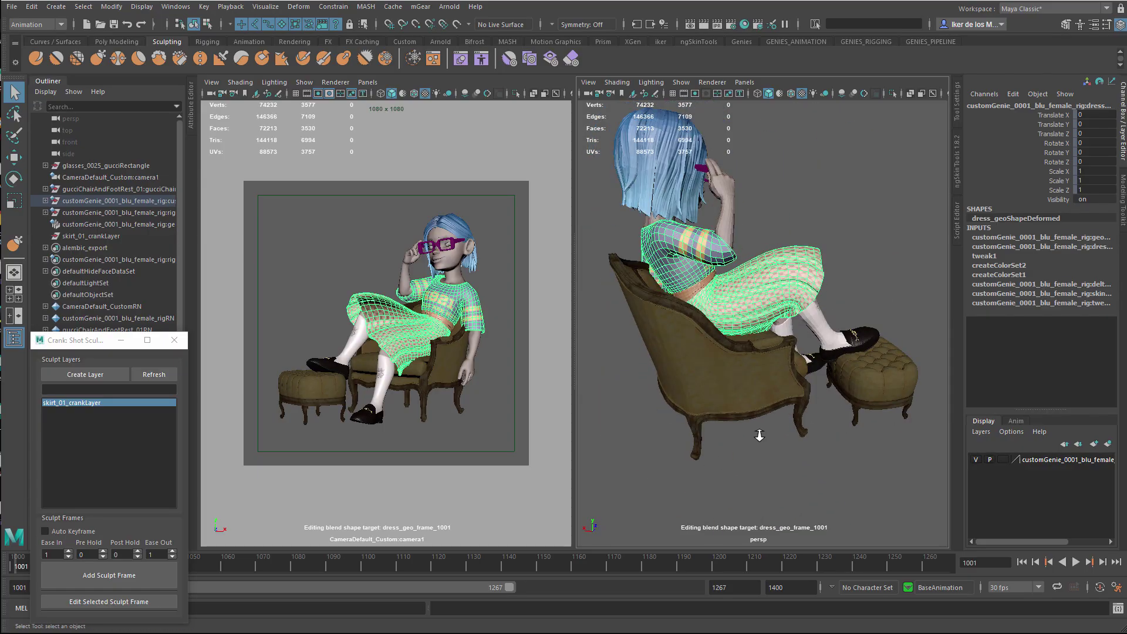
pyautogui.keyDown('alt'); pyautogui.moveTo(756, 430); pyautogui.dragTo(833, 399, button='right'); pyautogui.keyUp('alt')
pyautogui.keyDown('alt'); pyautogui.moveTo(780, 264); pyautogui.dragTo(818, 226); pyautogui.keyUp('alt')
pyautogui.moveTo(832, 228)
pyautogui.keyDown('alt'); pyautogui.mouseDown(button='middle')
pyautogui.moveTo(795, 263)
pyautogui.moveTo(795, 250)
pyautogui.mouseUp(button='middle'); pyautogui.keyUp('alt')
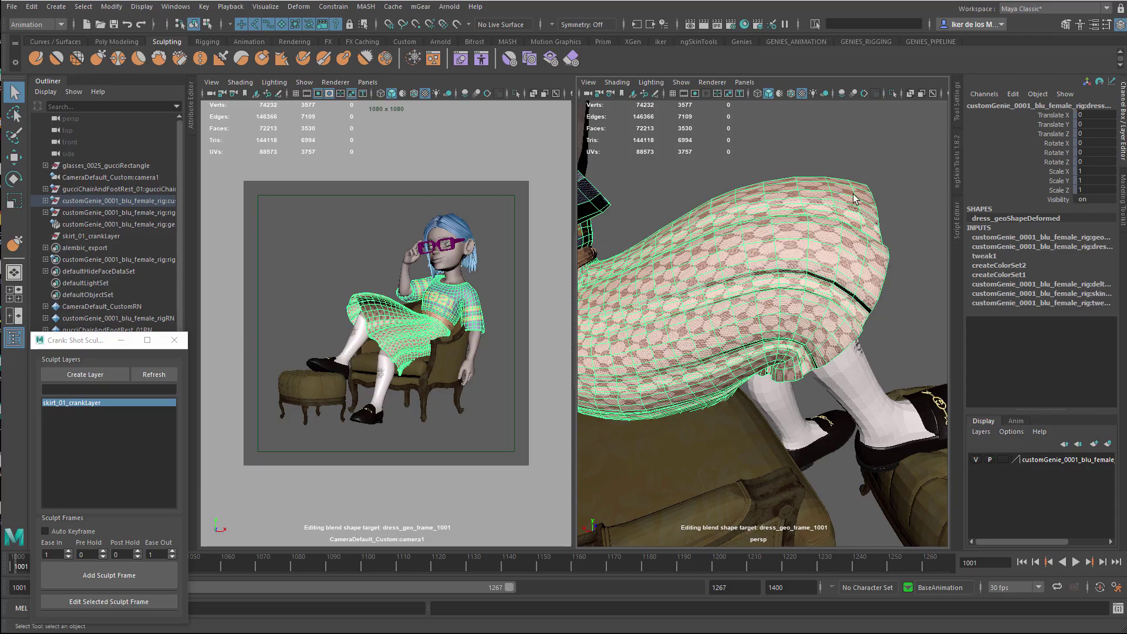
pyautogui.press('F9')
pyautogui.click(825, 177)
pyautogui.press('b')
pyautogui.moveTo(831, 191); pyautogui.dragTo(932, 191)
pyautogui.press('w')
pyautogui.moveTo(827, 147); pyautogui.dragTo(821, 180)
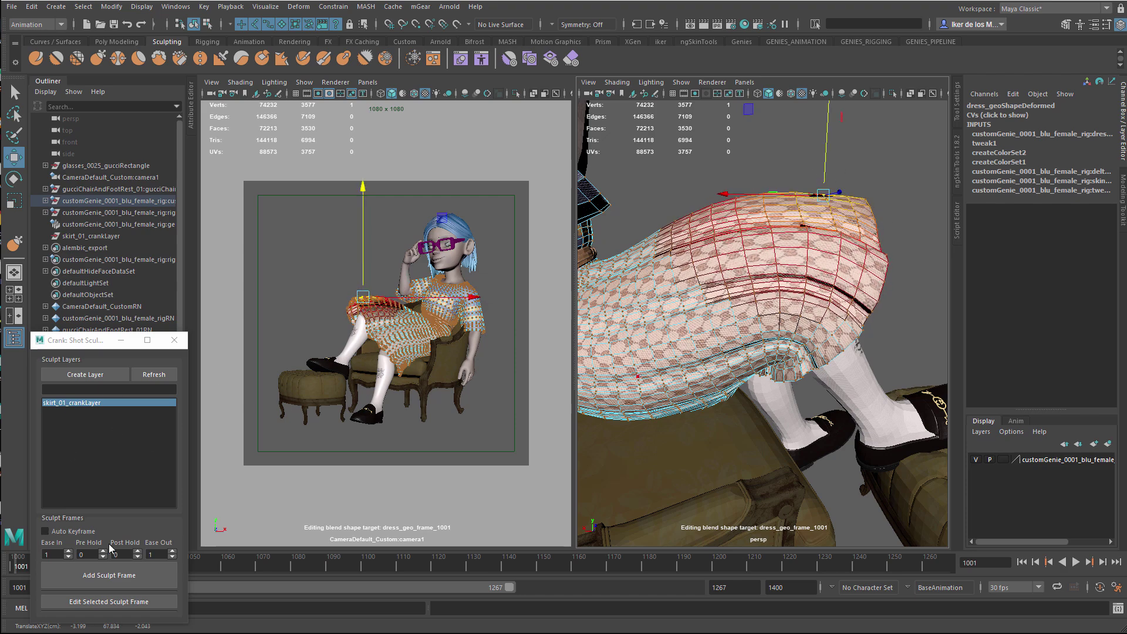
pyautogui.hotkey('ctrl', 'z')
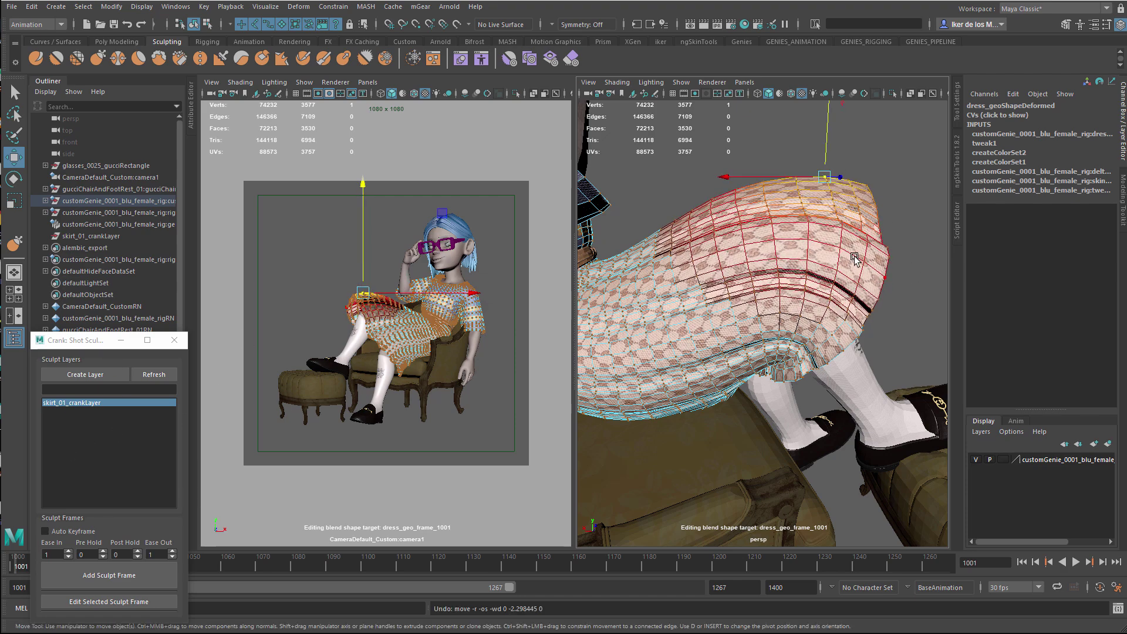
pyautogui.press('q')
pyautogui.click(904, 221)
pyautogui.click(904, 201)
# Step: Maximize the CameraDefault_Custom view and examine the skirt close up with 2D Pan/Zoom
pyautogui.keyDown('alt'); pyautogui.moveTo(905, 202); pyautogui.dragTo(820, 225); pyautogui.keyUp('alt')
pyautogui.keyDown('alt'); pyautogui.moveTo(817, 299); pyautogui.dragTo(723, 317); pyautogui.keyUp('alt')
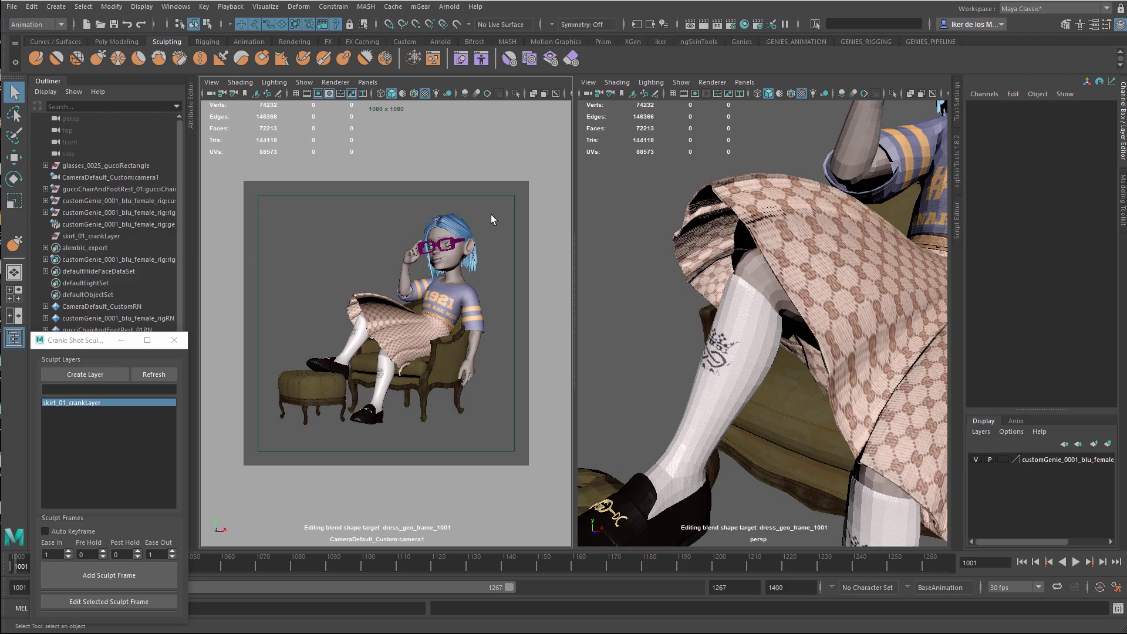
pyautogui.press('space')
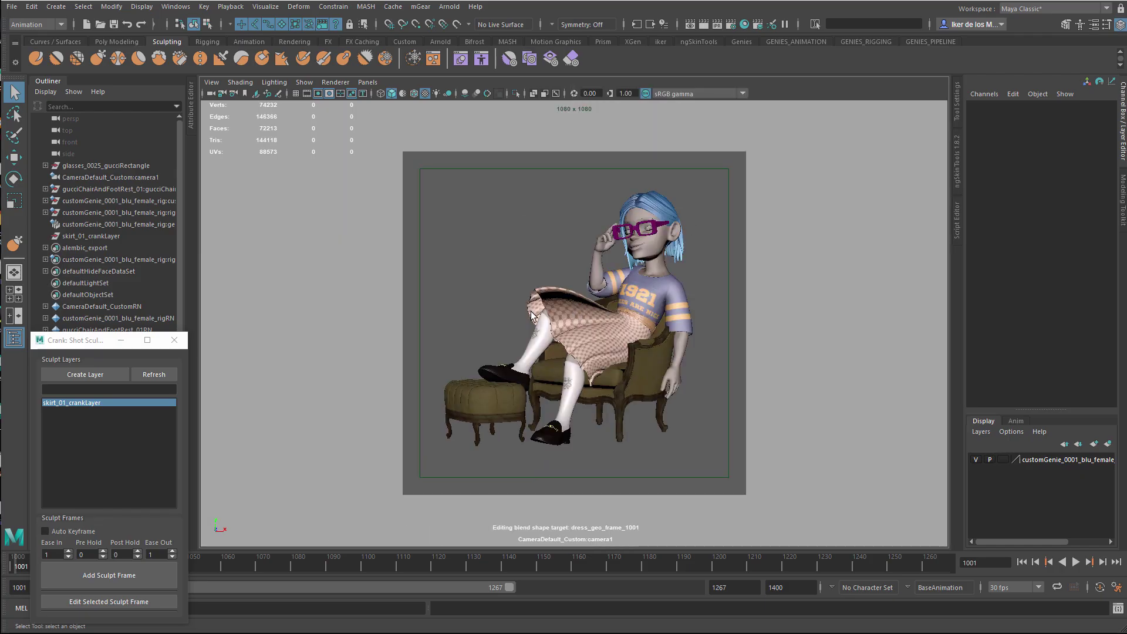
pyautogui.press('\\')
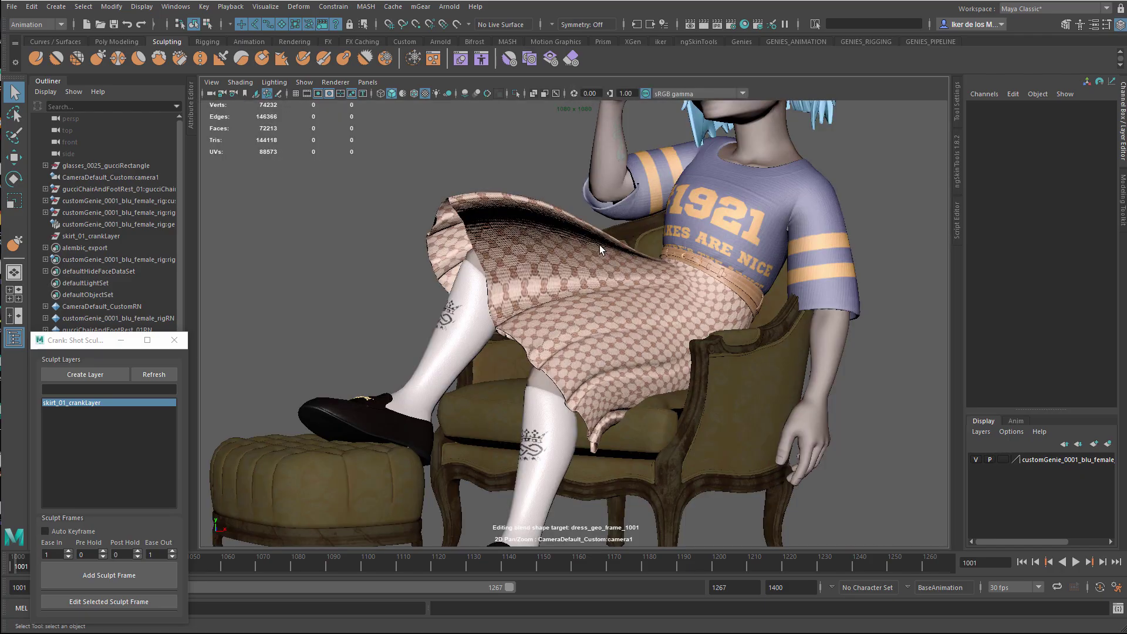
pyautogui.press('\\')
pyautogui.press('\\')
pyautogui.press('\\')
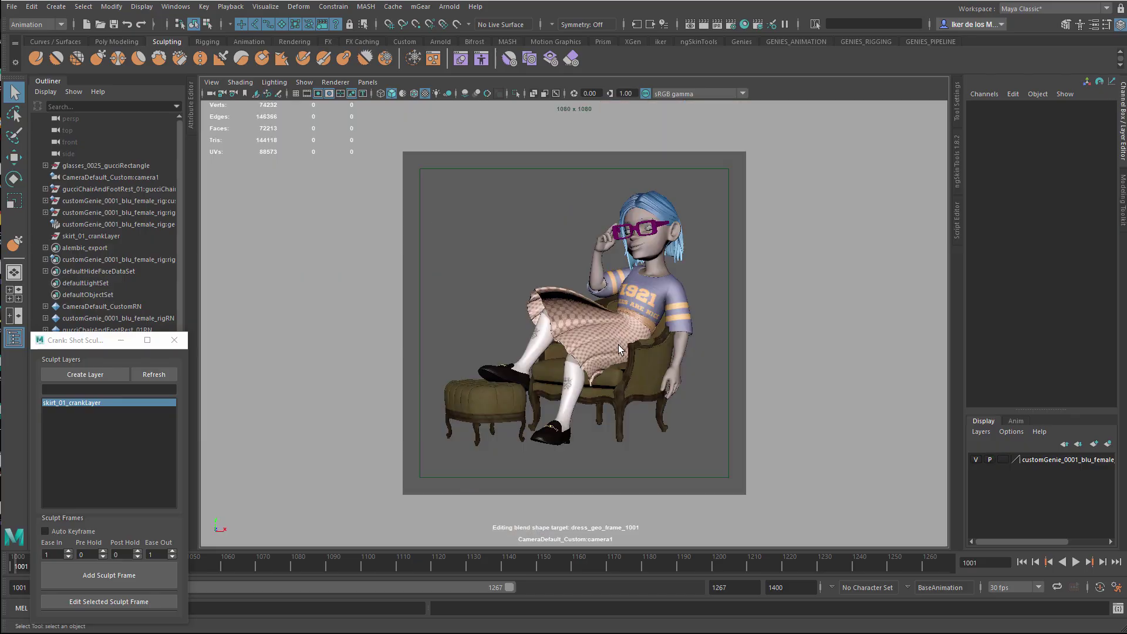
pyautogui.press('\\')
pyautogui.moveTo(559, 346); pyautogui.dragTo(746, 298, button='middle')
pyautogui.scroll(-6, 746, 298)
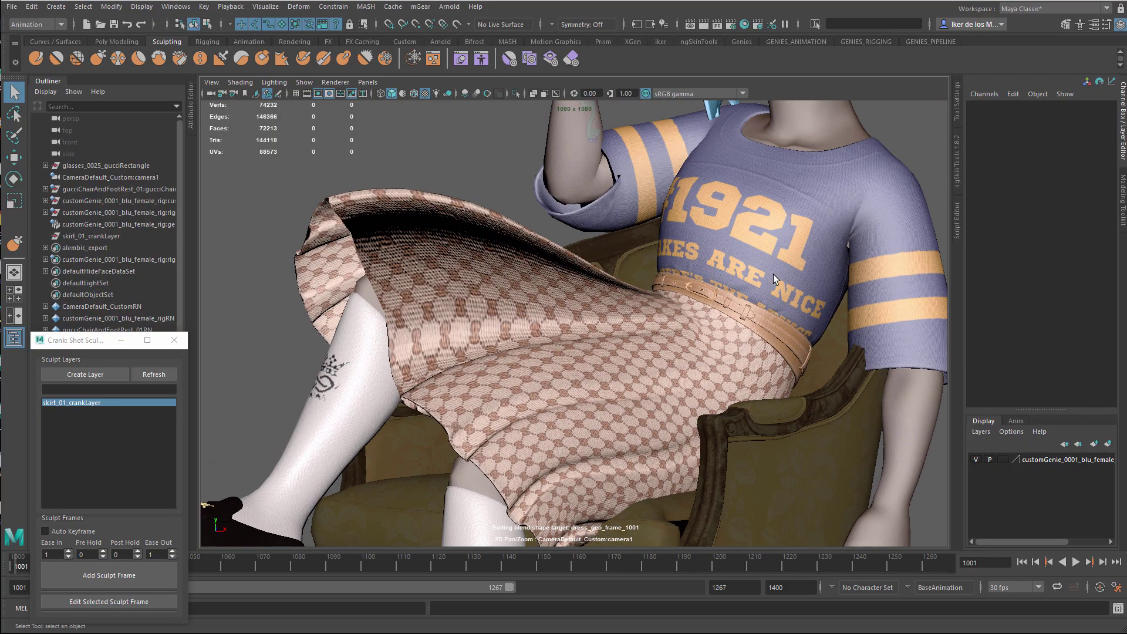
pyautogui.scroll(-2, 622, 335)
pyautogui.moveTo(469, 528); pyautogui.dragTo(504, 452, button='middle')
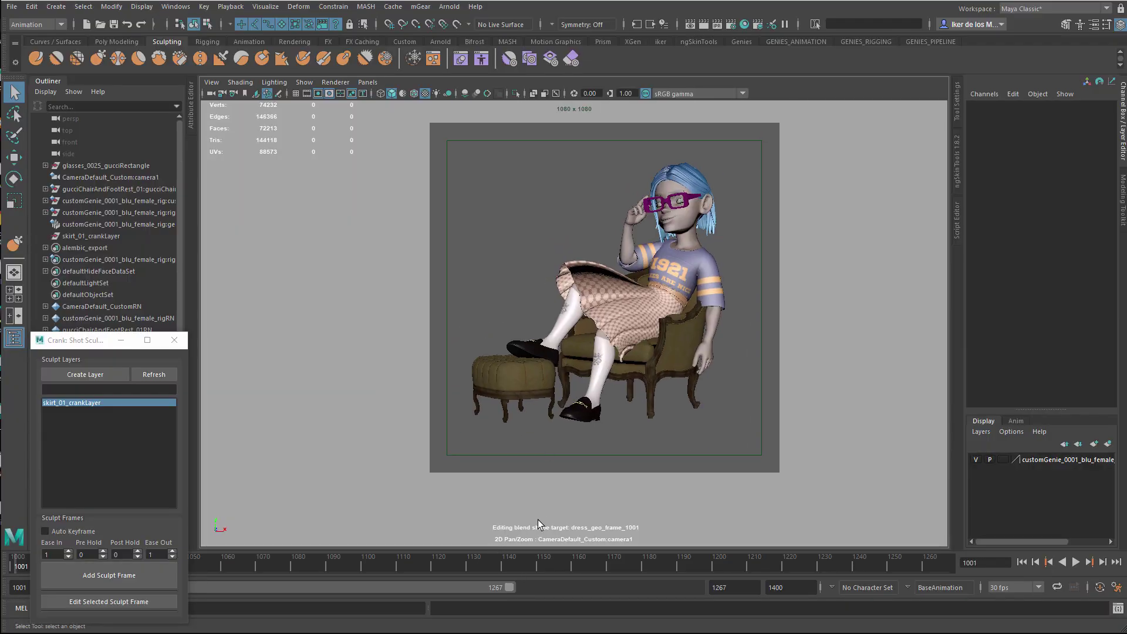
pyautogui.moveTo(598, 320); pyautogui.dragTo(574, 352, button='middle')
pyautogui.moveTo(574, 352); pyautogui.dragTo(998, 241, button='right')
pyautogui.moveTo(671, 297); pyautogui.dragTo(998, 300, button='right')
pyautogui.moveTo(418, 362); pyautogui.dragTo(481, 368, button='middle')
pyautogui.moveTo(481, 367); pyautogui.dragTo(382, 364, button='right')
pyautogui.moveTo(509, 309); pyautogui.dragTo(460, 326, button='middle')
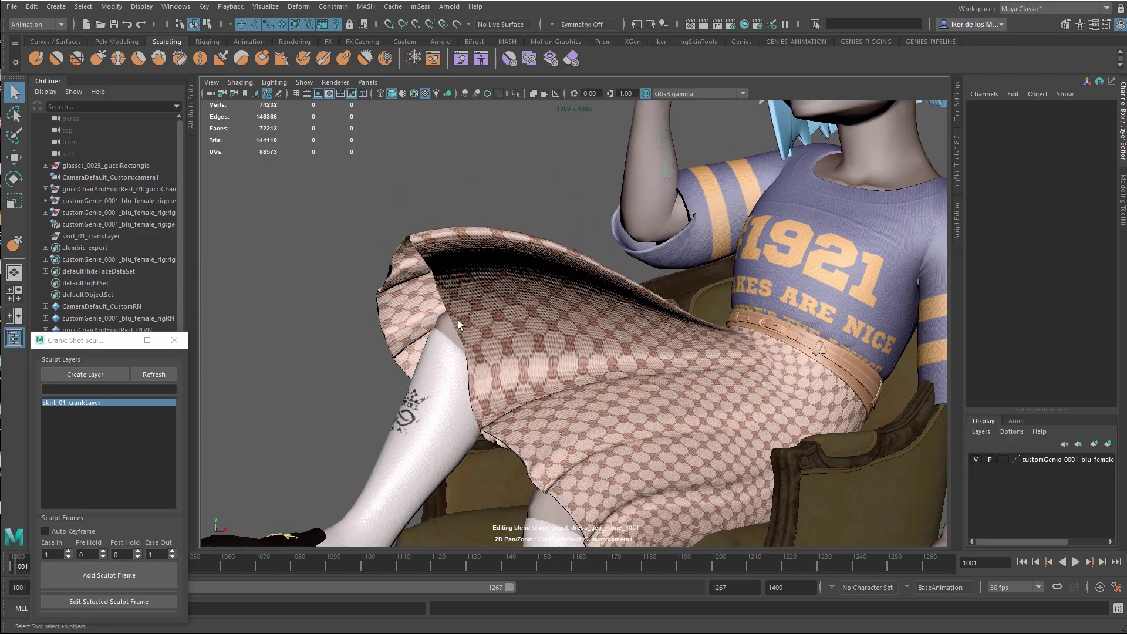
pyautogui.scroll(2, 464, 327)
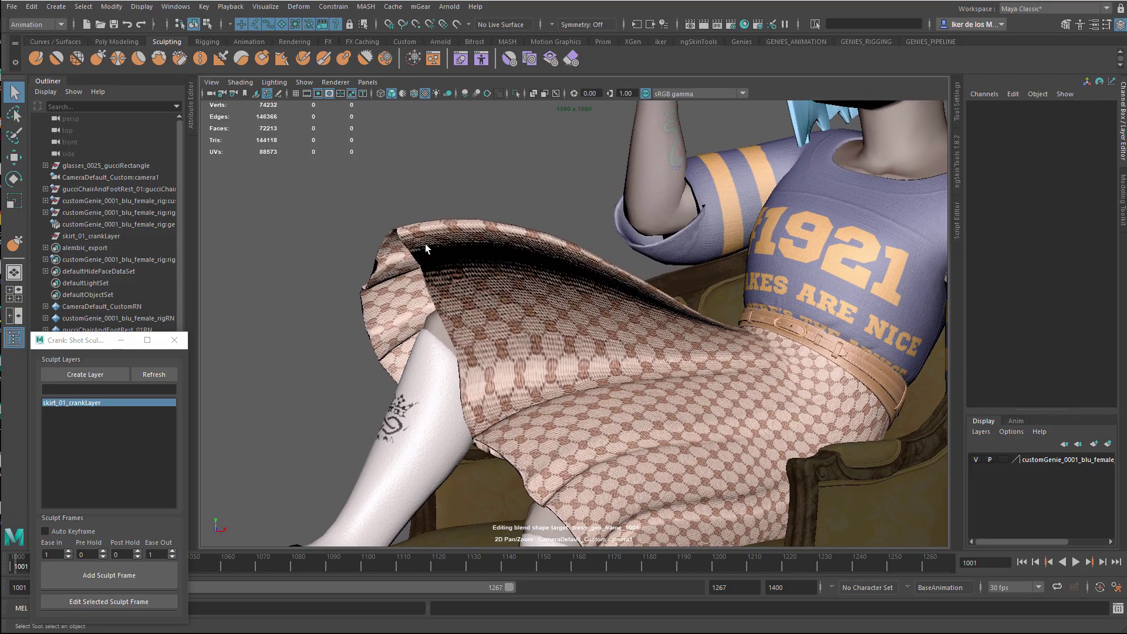
# Step: Activate the sculpting Grab Tool on the dress mesh and set its falloff type to Surface/Volume
pyautogui.click(425, 249)
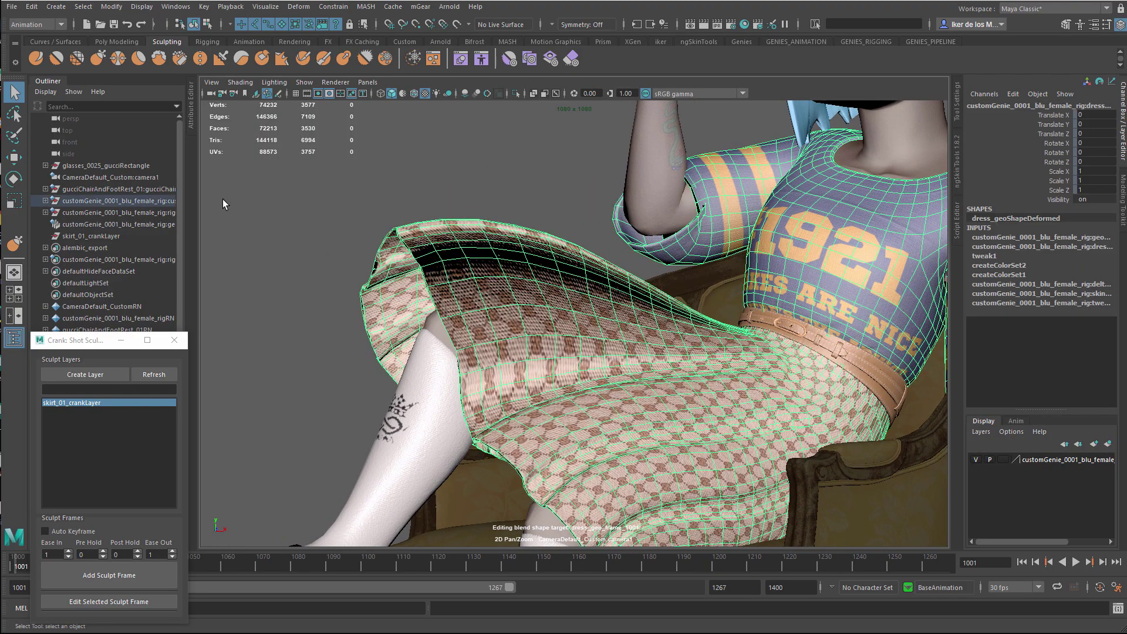
pyautogui.click(97, 59)
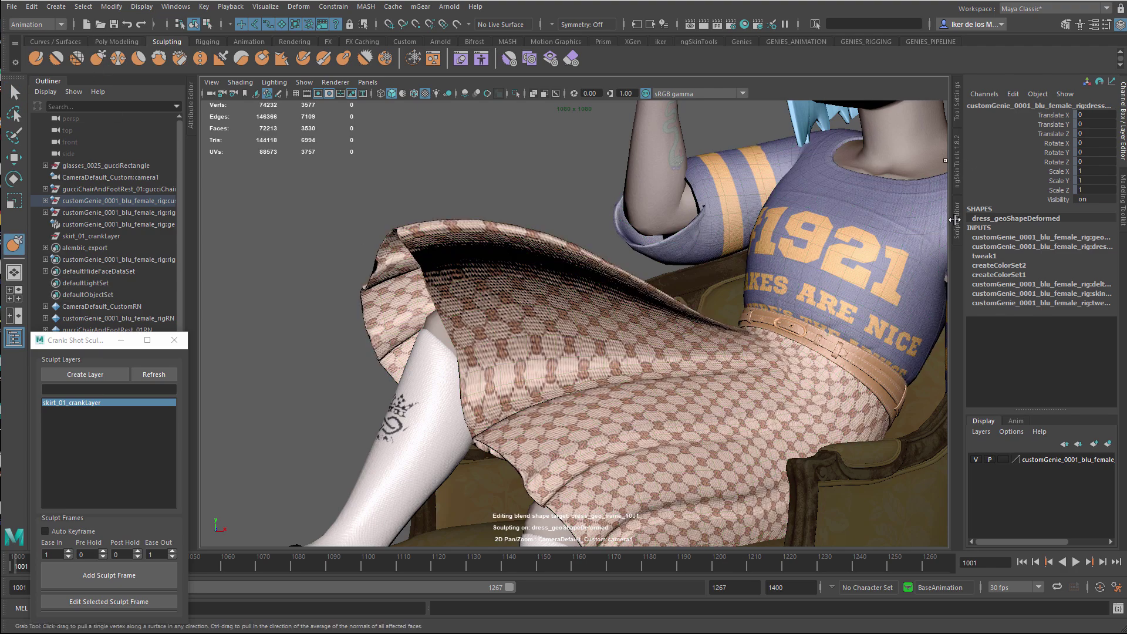
pyautogui.click(955, 111)
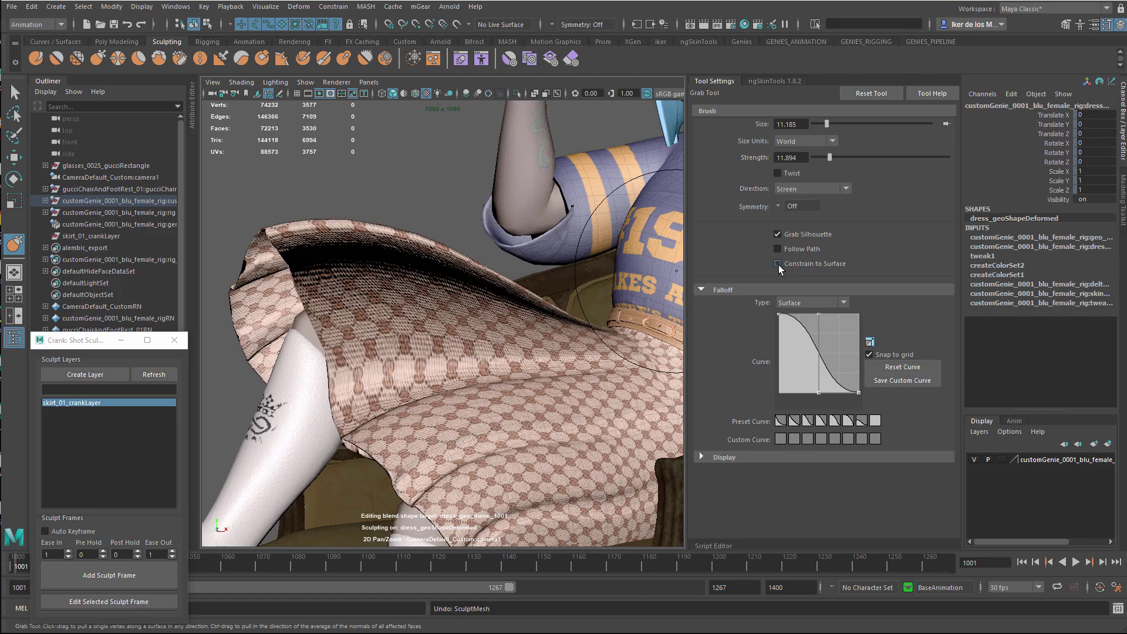
pyautogui.click(791, 303)
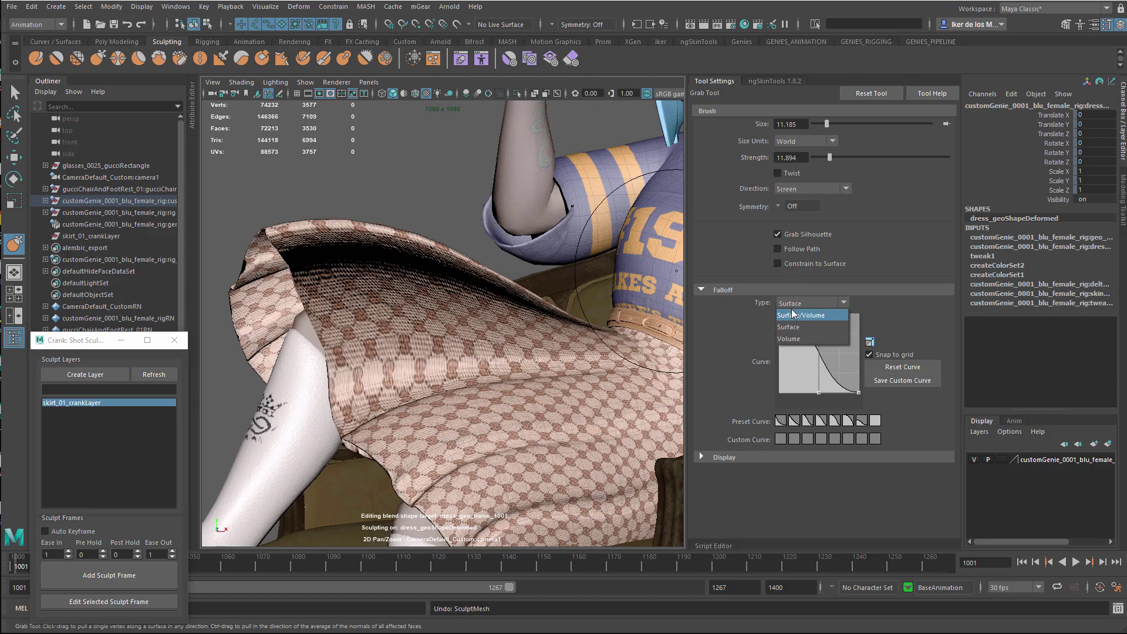
pyautogui.click(789, 322)
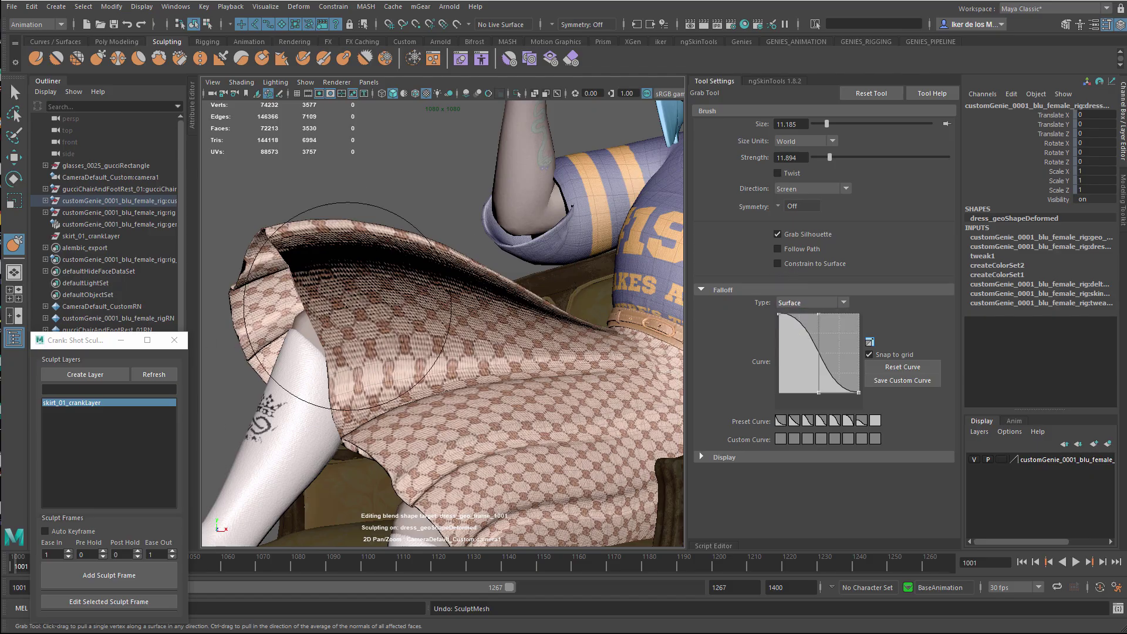
pyautogui.click(798, 303)
pyautogui.click(793, 309)
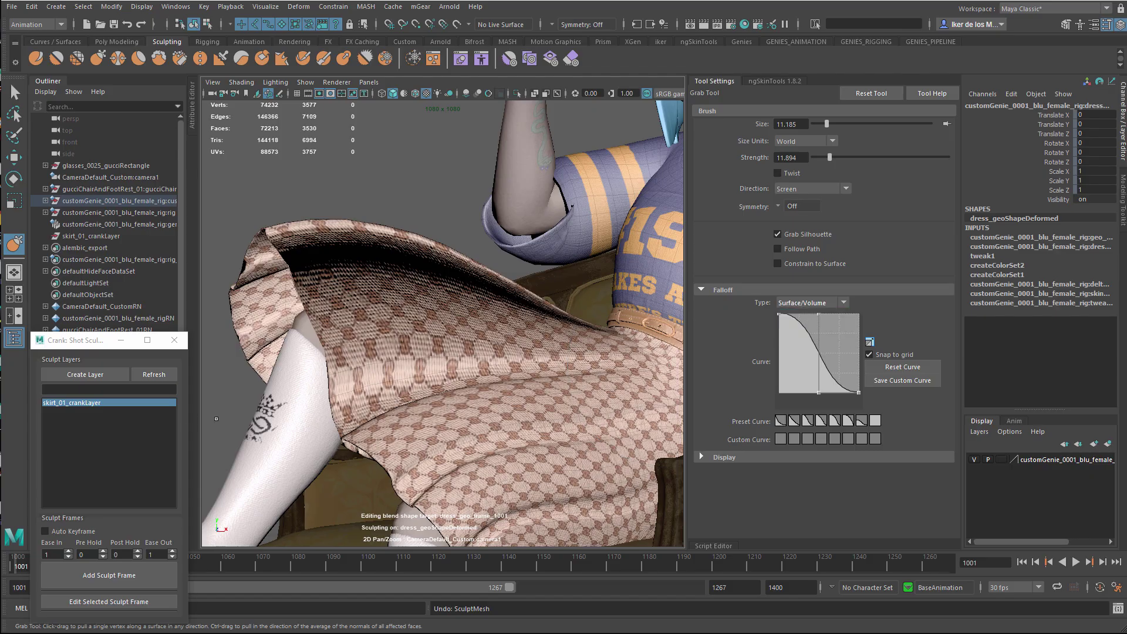
# Step: Test a Grab stroke on the skirt above the leg, undo it, and resize the brush to 12.186
pyautogui.moveTo(370, 368)
pyautogui.mouseDown()
pyautogui.moveTo(408, 371)
pyautogui.moveTo(392, 372)
pyautogui.mouseUp()
pyautogui.hotkey('ctrl', 'z')
pyautogui.press('b')
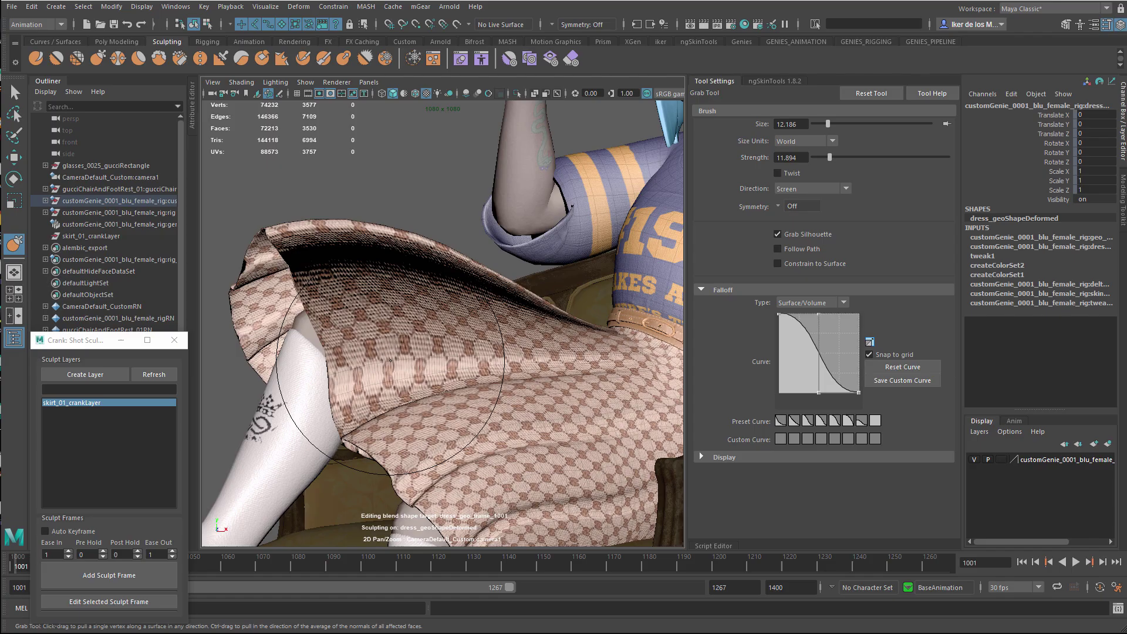
# Step: Lower the skirt's raised upper edge between the knee and waist with Grab strokes, resizing the brush to 16.638 and 10.678
pyautogui.moveTo(390, 361); pyautogui.dragTo(430, 359)
pyautogui.moveTo(489, 279); pyautogui.dragTo(485, 295)
pyautogui.moveTo(402, 254)
pyautogui.mouseDown()
pyautogui.moveTo(346, 270)
pyautogui.moveTo(355, 261)
pyautogui.mouseUp()
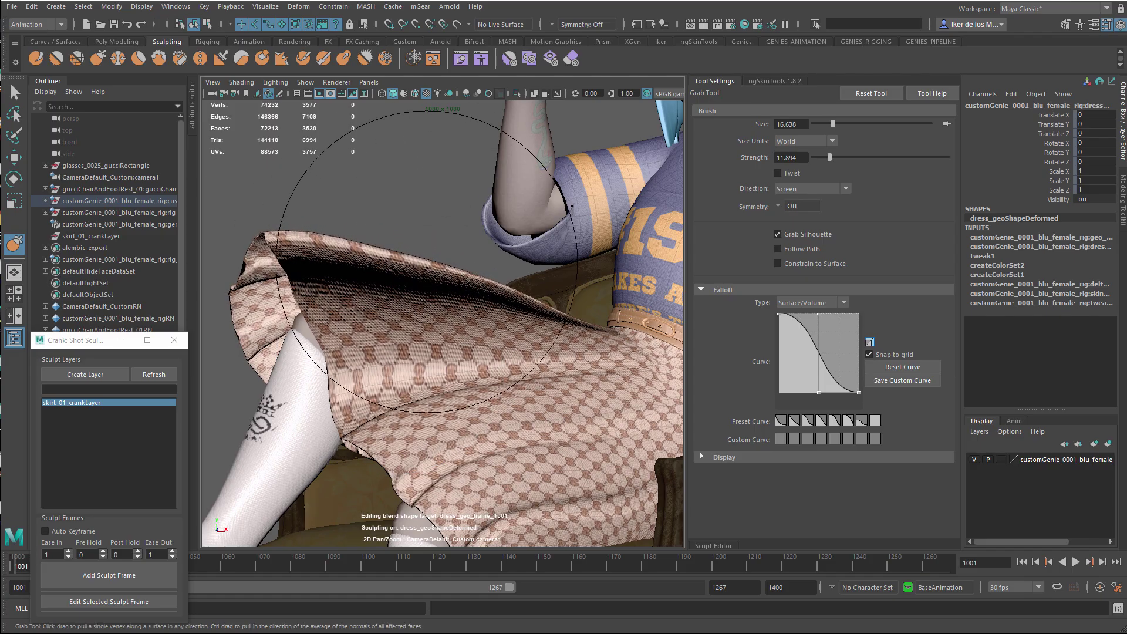
pyautogui.moveTo(462, 274); pyautogui.dragTo(459, 274)
pyautogui.moveTo(462, 167); pyautogui.dragTo(461, 223)
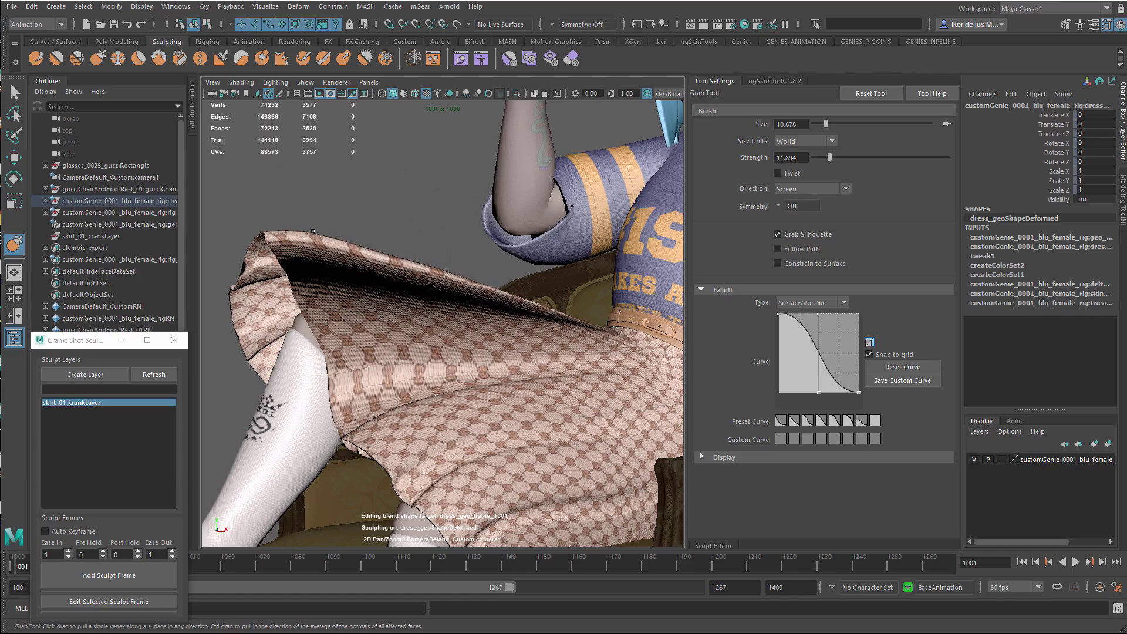
pyautogui.moveTo(313, 231)
pyautogui.mouseDown()
pyautogui.moveTo(311, 239)
pyautogui.moveTo(377, 242)
pyautogui.mouseUp()
pyautogui.moveTo(343, 247); pyautogui.dragTo(339, 262)
pyautogui.moveTo(365, 260); pyautogui.dragTo(362, 273)
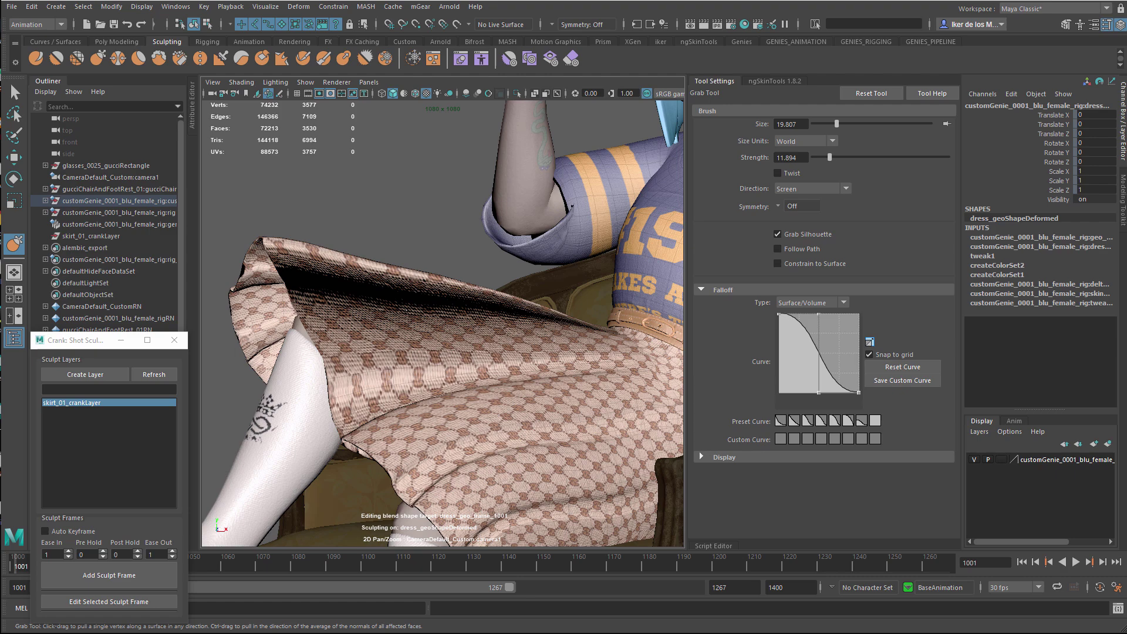
# Step: Press the skirt's upper edge down near the waist with Grab strokes, resizing the brush to 13.577
pyautogui.moveTo(511, 296); pyautogui.dragTo(509, 313)
pyautogui.moveTo(519, 263); pyautogui.dragTo(521, 265)
pyautogui.moveTo(503, 340); pyautogui.dragTo(470, 340)
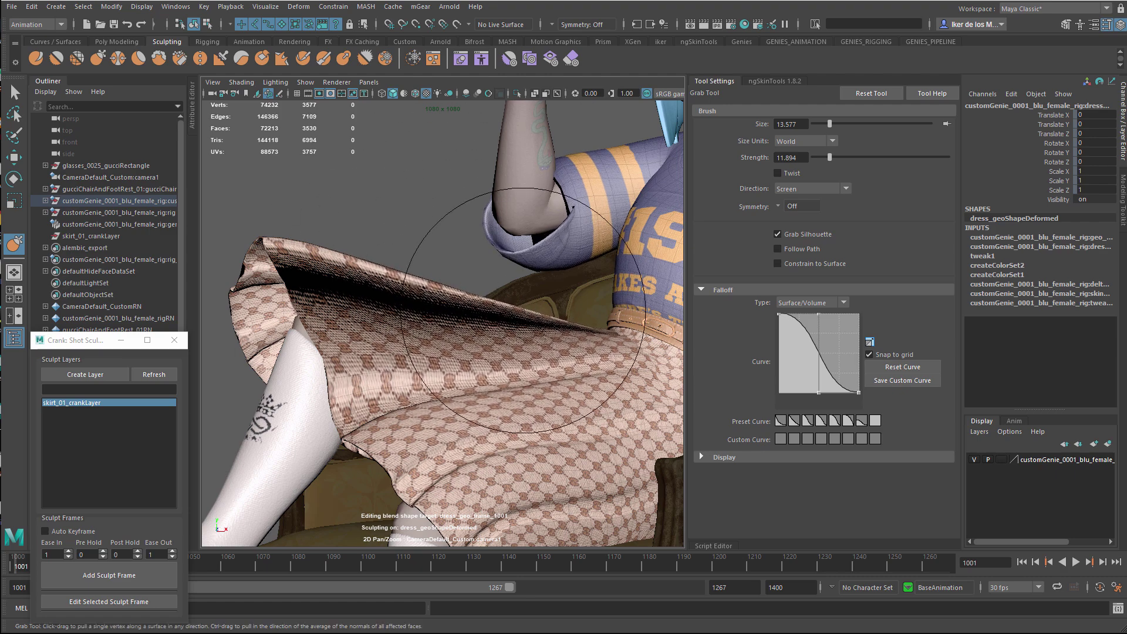
pyautogui.moveTo(511, 309); pyautogui.dragTo(510, 314)
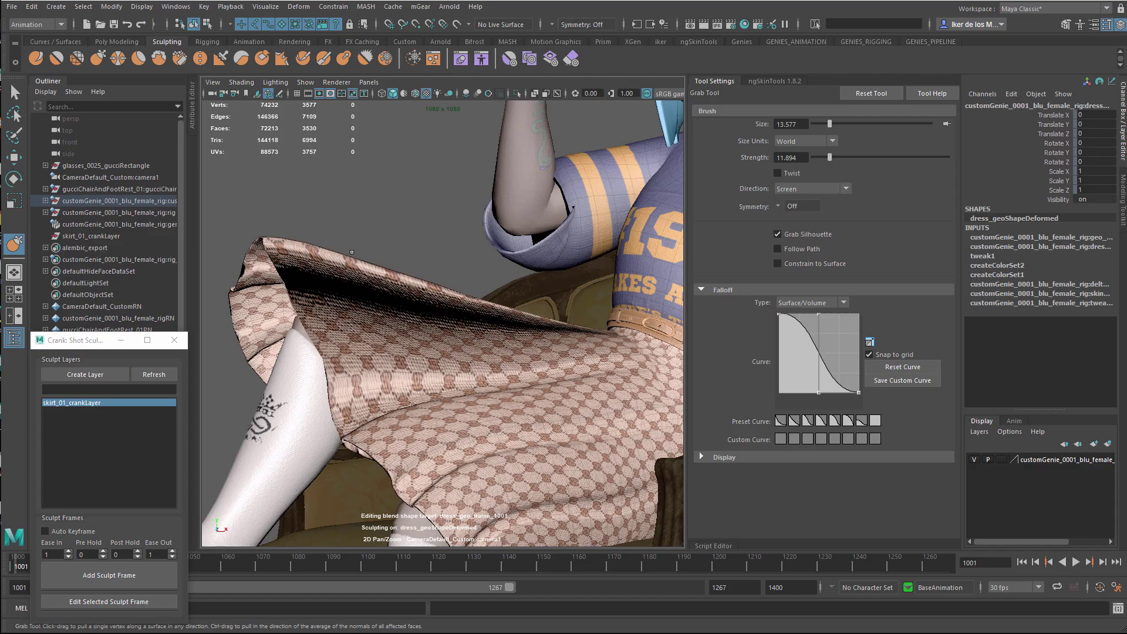
# Step: Pull the skirt's raised corner above the knee inward and down with Grab strokes, enlarging the brush to 19.729
pyautogui.moveTo(273, 244); pyautogui.dragTo(272, 250)
pyautogui.moveTo(272, 251); pyautogui.dragTo(302, 253)
pyautogui.moveTo(271, 246)
pyautogui.mouseDown()
pyautogui.moveTo(271, 264)
pyautogui.moveTo(311, 270)
pyautogui.mouseUp()
pyautogui.moveTo(317, 311)
pyautogui.mouseDown()
pyautogui.moveTo(449, 330)
pyautogui.moveTo(451, 359)
pyautogui.mouseUp()
pyautogui.moveTo(503, 324); pyautogui.dragTo(498, 215, button='middle')
pyautogui.moveTo(498, 215); pyautogui.dragTo(393, 314, button='right')
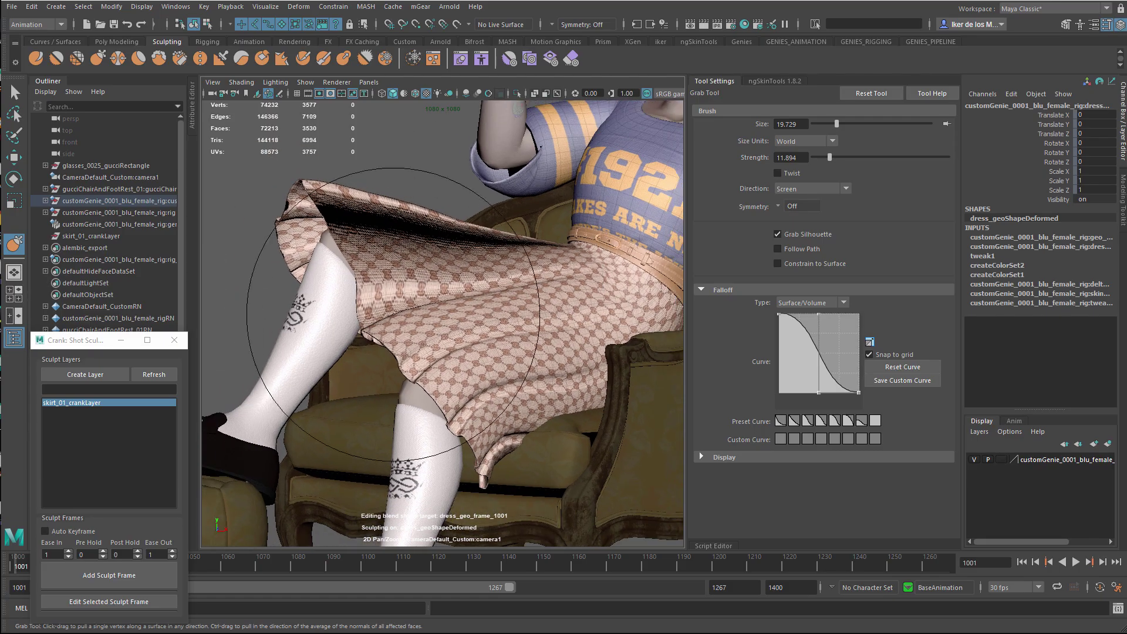
pyautogui.moveTo(282, 230); pyautogui.dragTo(297, 252)
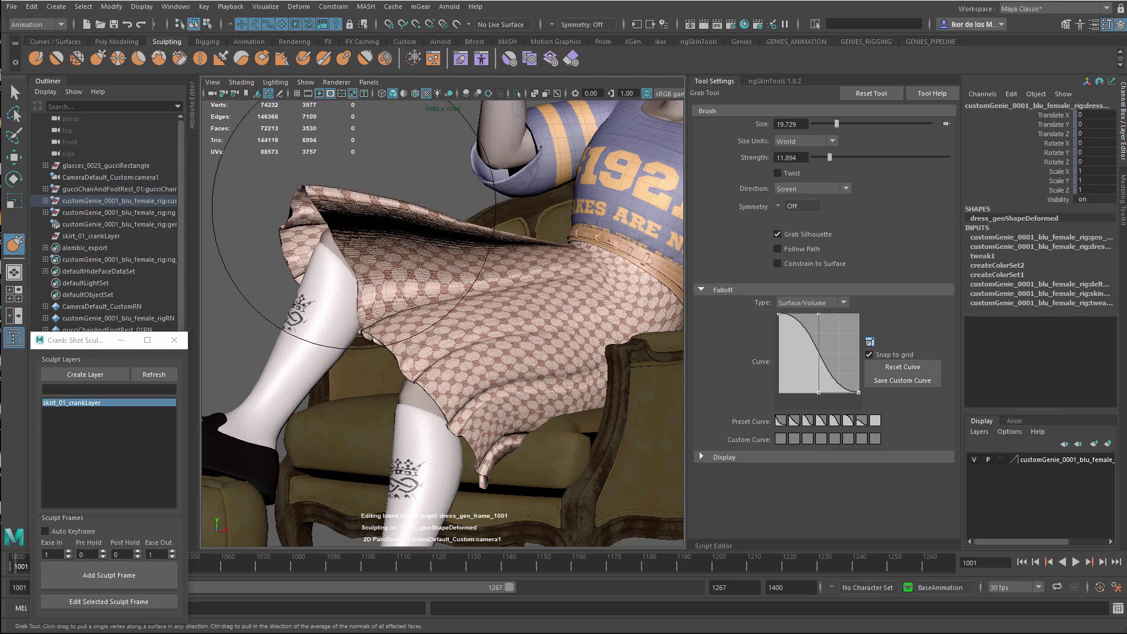
# Step: Lower the skirt's upper front edge closer to the raised knee with a 20.440 Grab brush, and resize the brush to 18.332
pyautogui.moveTo(330, 212); pyautogui.dragTo(248, 212)
pyautogui.moveTo(307, 190)
pyautogui.mouseDown()
pyautogui.moveTo(330, 190)
pyautogui.moveTo(324, 199)
pyautogui.moveTo(399, 194)
pyautogui.moveTo(403, 215)
pyautogui.mouseUp()
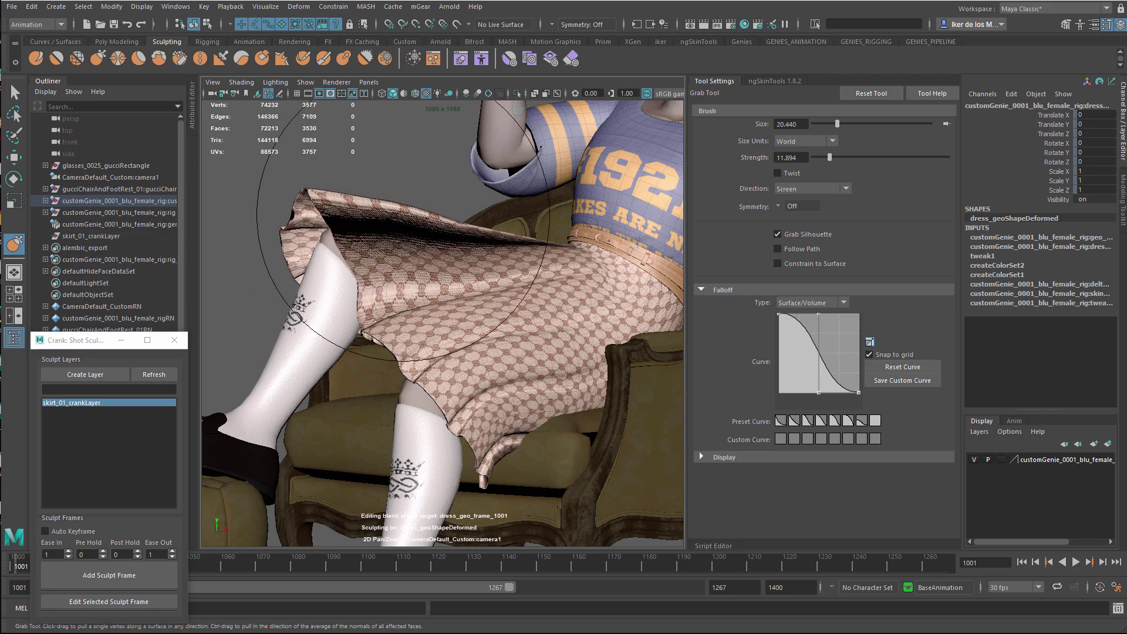
pyautogui.moveTo(329, 203)
pyautogui.mouseDown()
pyautogui.moveTo(352, 226)
pyautogui.moveTo(334, 201)
pyautogui.moveTo(426, 226)
pyautogui.mouseUp()
pyautogui.moveTo(389, 287); pyautogui.dragTo(425, 287)
# Step: Try to pull the skirt's fabric between the legs up toward the waist with Grab strokes, and undo them
pyautogui.moveTo(392, 344)
pyautogui.mouseDown()
pyautogui.moveTo(415, 350)
pyautogui.moveTo(480, 264)
pyautogui.moveTo(467, 270)
pyautogui.moveTo(500, 292)
pyautogui.mouseUp()
pyautogui.hotkey('ctrl', 'z')
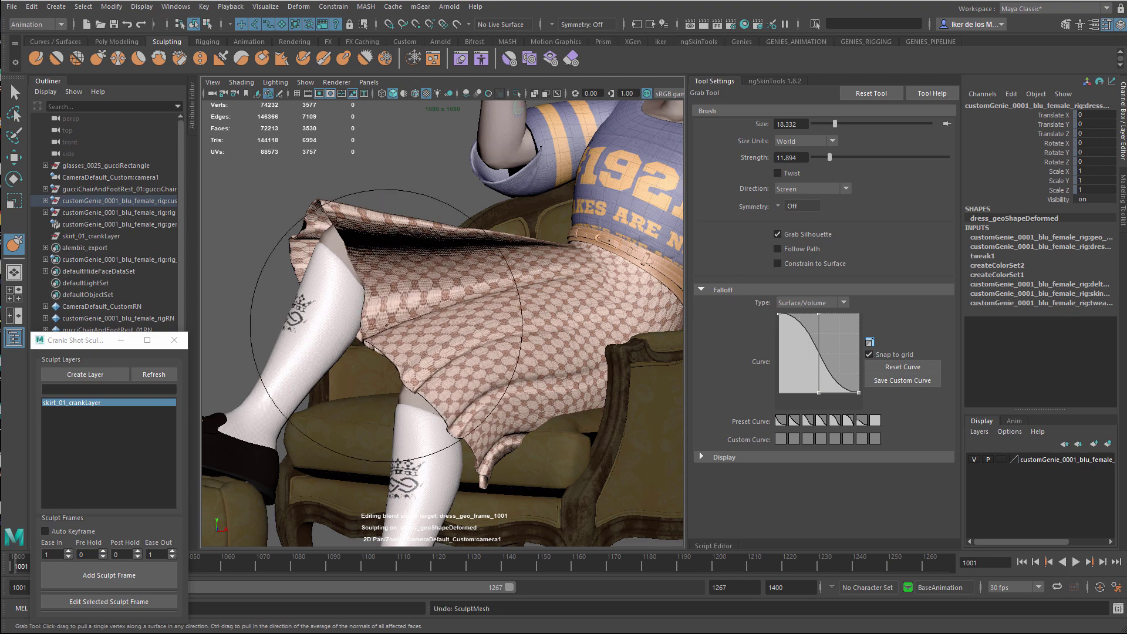
pyautogui.moveTo(424, 322); pyautogui.dragTo(470, 299)
pyautogui.hotkey('ctrl', 'z')
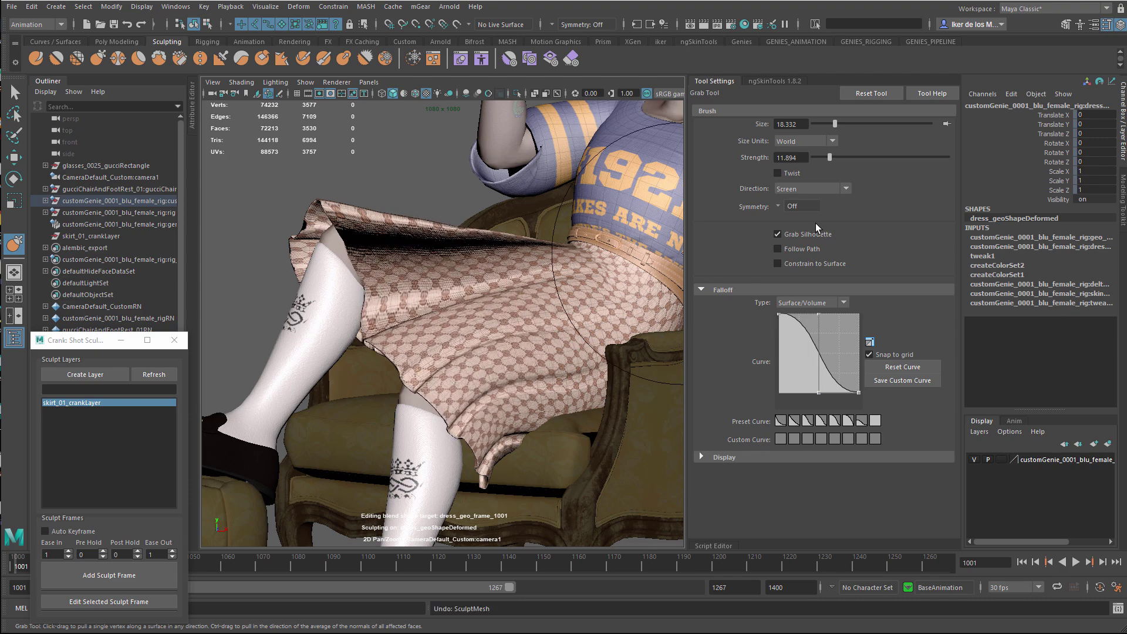
# Step: Turn off Grab Silhouette and reshape the skirt between the legs and waist, resizing the brush to 20.315 and 14.656
pyautogui.click(778, 235)
pyautogui.moveTo(404, 353)
pyautogui.mouseDown()
pyautogui.moveTo(419, 418)
pyautogui.moveTo(457, 397)
pyautogui.mouseUp()
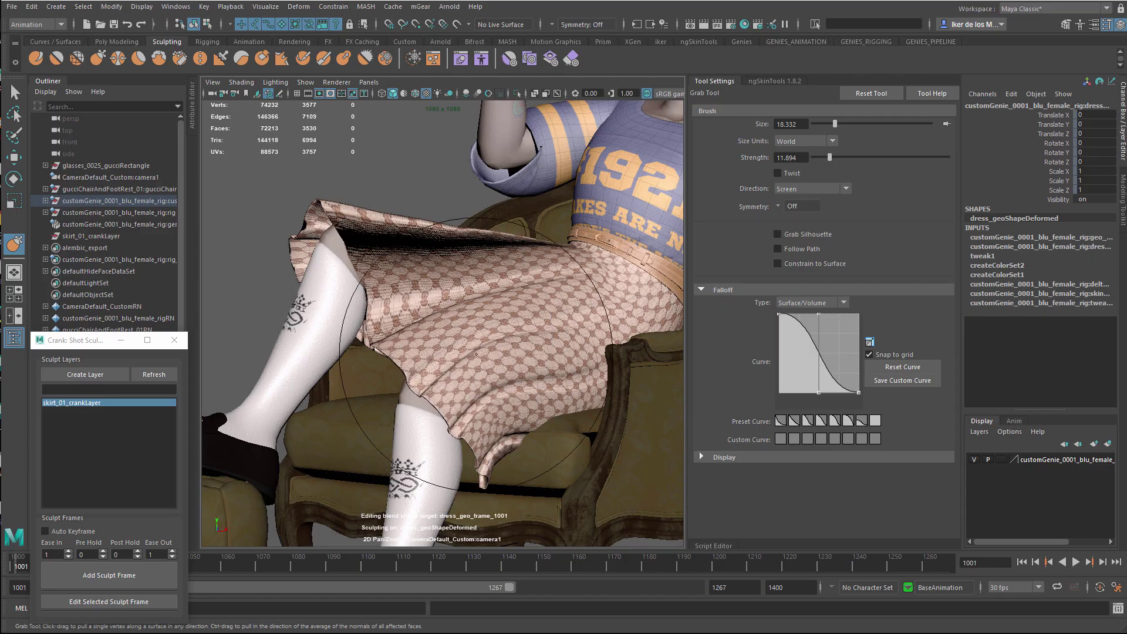
pyautogui.press('b')
pyautogui.moveTo(397, 357)
pyautogui.mouseDown()
pyautogui.moveTo(374, 360)
pyautogui.moveTo(385, 354)
pyautogui.mouseUp()
pyautogui.press('b')
pyautogui.moveTo(480, 330)
pyautogui.mouseDown()
pyautogui.moveTo(457, 341)
pyautogui.moveTo(498, 347)
pyautogui.mouseUp()
pyautogui.press('b')
pyautogui.moveTo(479, 354); pyautogui.dragTo(477, 334)
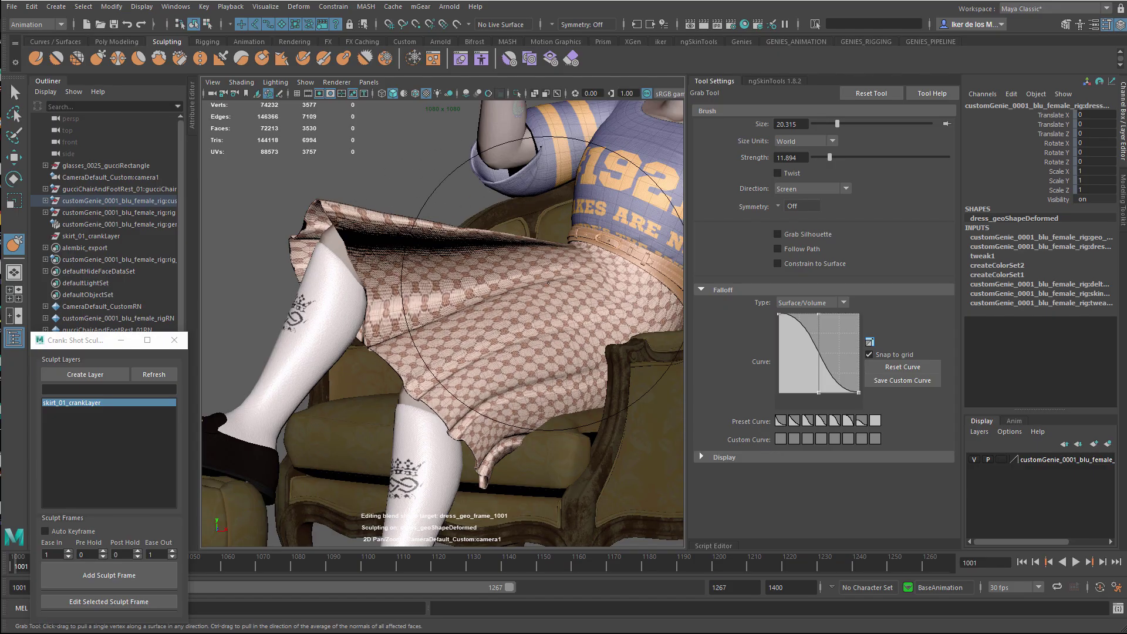
pyautogui.moveTo(547, 287)
pyautogui.mouseDown()
pyautogui.moveTo(567, 298)
pyautogui.moveTo(525, 311)
pyautogui.moveTo(521, 326)
pyautogui.mouseUp()
pyautogui.press('b')
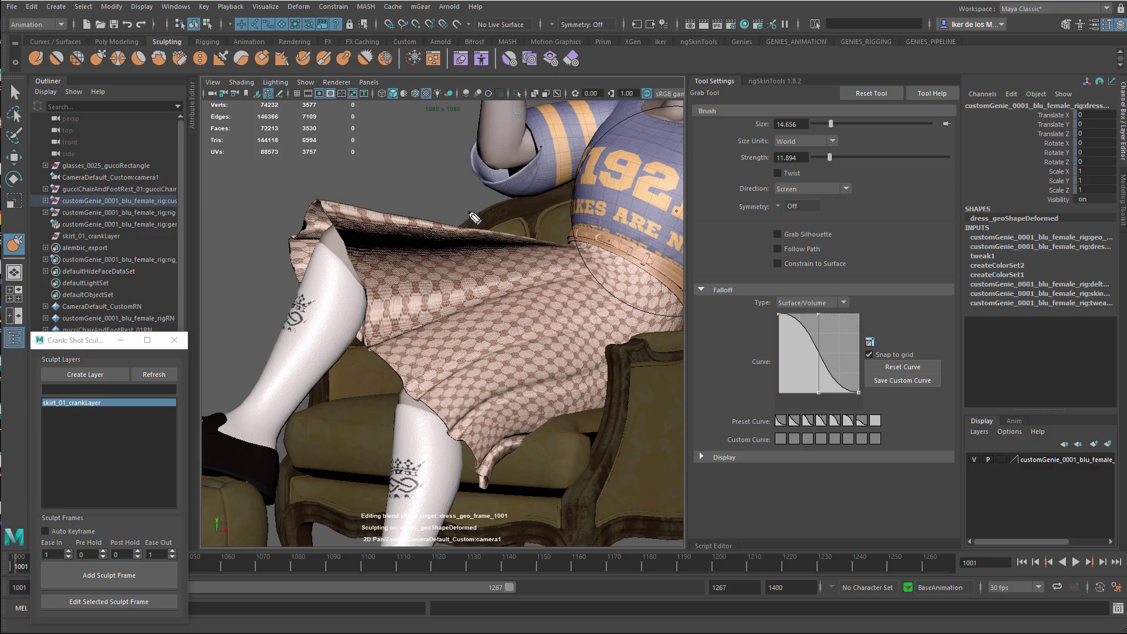
pyautogui.moveTo(398, 392); pyautogui.dragTo(509, 497)
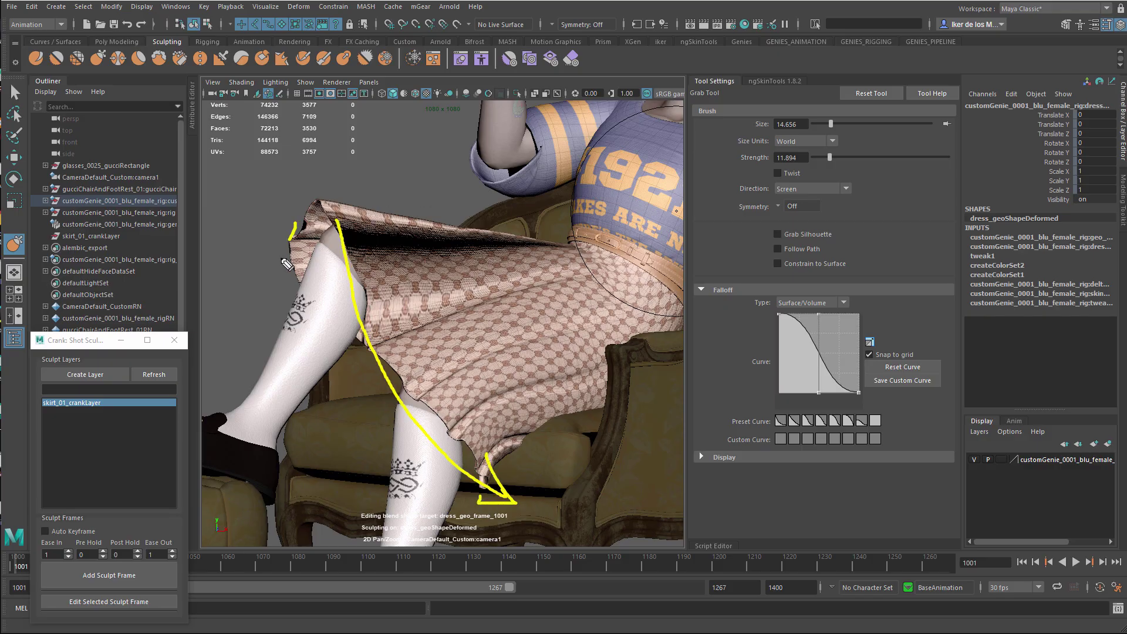
pyautogui.moveTo(286, 264); pyautogui.dragTo(350, 348)
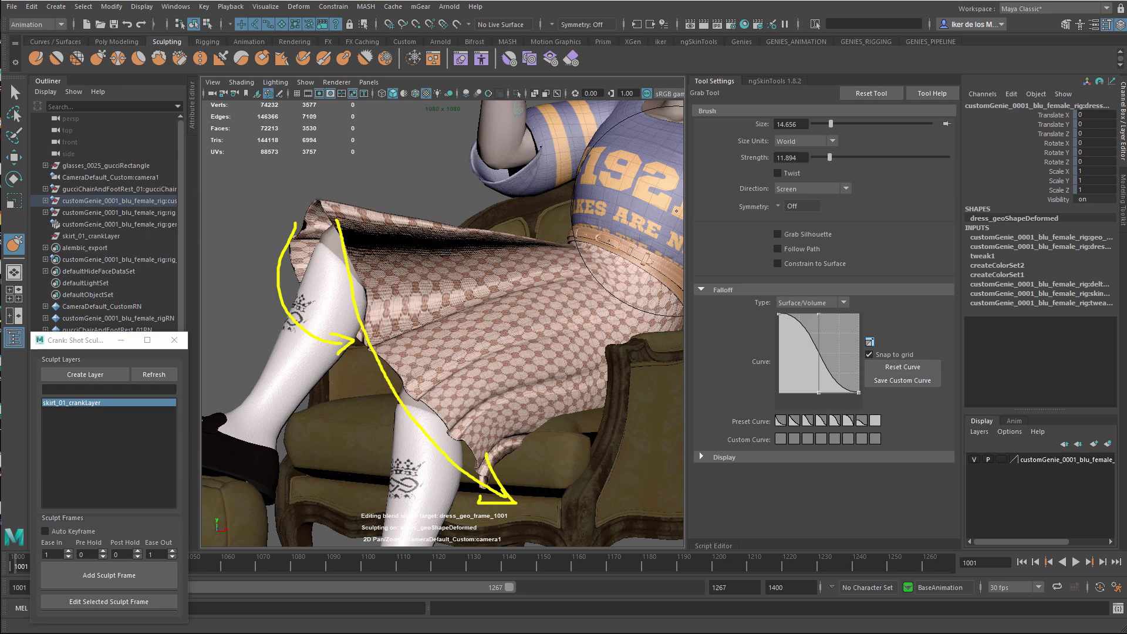
pyautogui.press('Escape')
# Step: Grab the skirt's hem between the two legs to smooth its line, resizing the brush to 11.800
pyautogui.moveTo(446, 369)
pyautogui.mouseDown()
pyautogui.moveTo(402, 375)
pyautogui.moveTo(486, 406)
pyautogui.moveTo(507, 390)
pyautogui.moveTo(479, 418)
pyautogui.mouseUp()
pyautogui.press('b')
pyautogui.press('b')
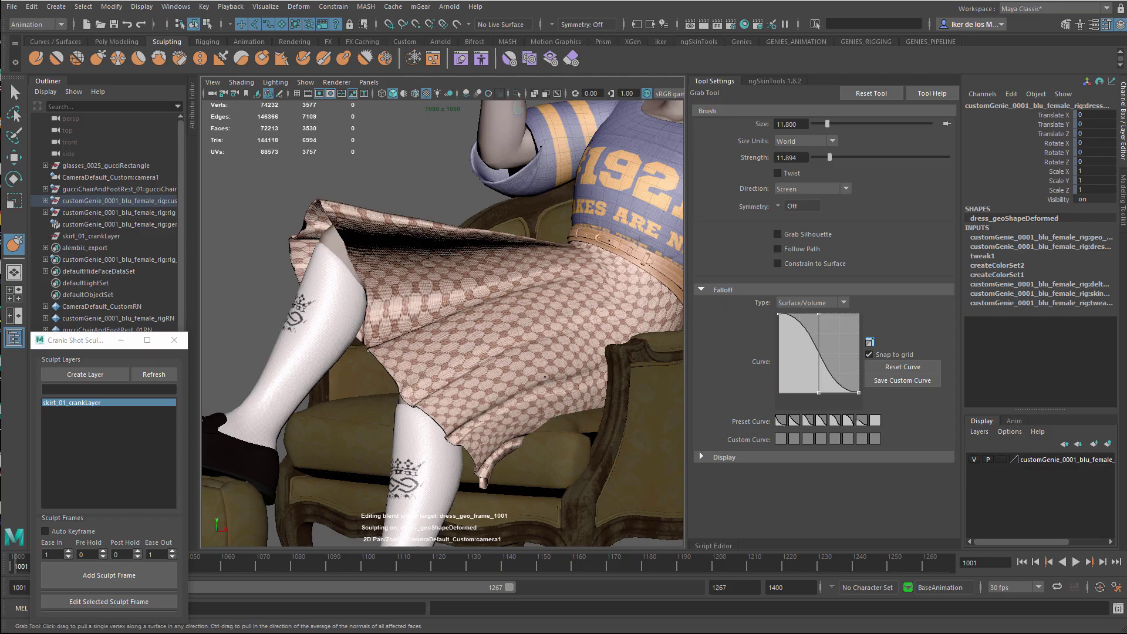
pyautogui.moveTo(524, 359); pyautogui.dragTo(520, 354)
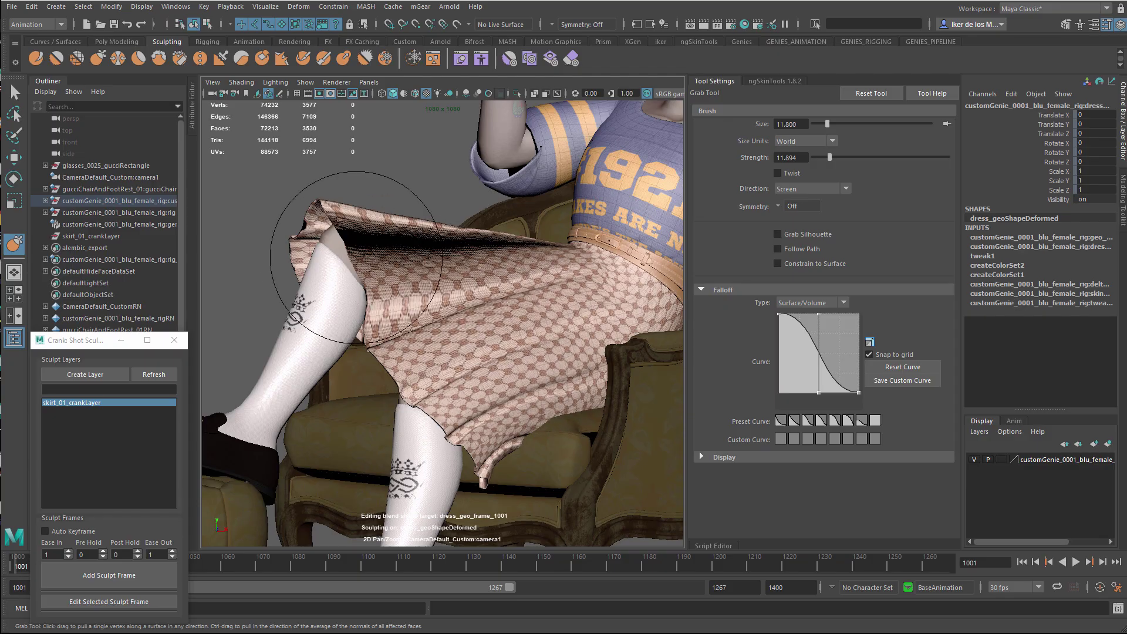
# Step: Refine the skirt's hem and folds around the raised knee with successive Grab strokes, reducing the brush to 4.773
pyautogui.press('b')
pyautogui.moveTo(385, 263)
pyautogui.mouseDown()
pyautogui.moveTo(361, 261)
pyautogui.moveTo(381, 263)
pyautogui.mouseUp()
pyautogui.press('b')
pyautogui.moveTo(371, 311); pyautogui.dragTo(382, 355)
pyautogui.press('b')
pyautogui.moveTo(387, 320)
pyautogui.mouseDown()
pyautogui.moveTo(405, 352)
pyautogui.moveTo(352, 342)
pyautogui.mouseUp()
pyautogui.press('b')
pyautogui.moveTo(346, 227)
pyautogui.mouseDown()
pyautogui.moveTo(329, 226)
pyautogui.moveTo(358, 225)
pyautogui.mouseUp()
pyautogui.moveTo(332, 209); pyautogui.dragTo(343, 227)
pyautogui.moveTo(445, 349); pyautogui.dragTo(440, 374)
pyautogui.press('b')
pyautogui.moveTo(364, 263); pyautogui.dragTo(335, 263)
pyautogui.moveTo(358, 256); pyautogui.dragTo(356, 227)
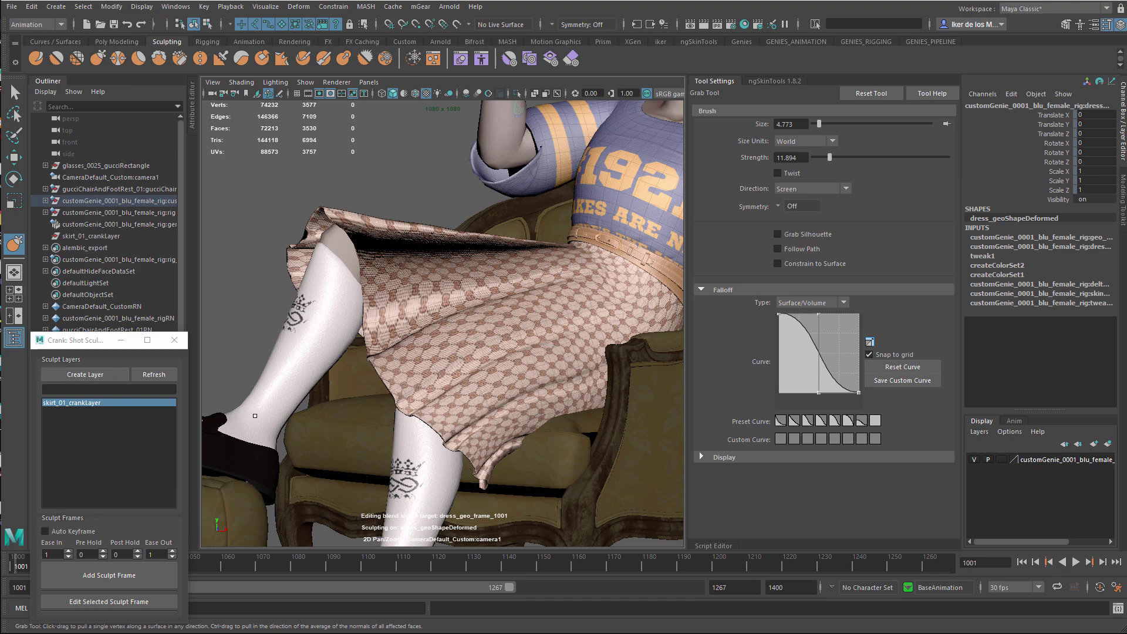
# Step: Turn off sculpt editing for all layers, and deselect the dress mesh with the Select Tool in the full camera view
pyautogui.rightClick(142, 402)
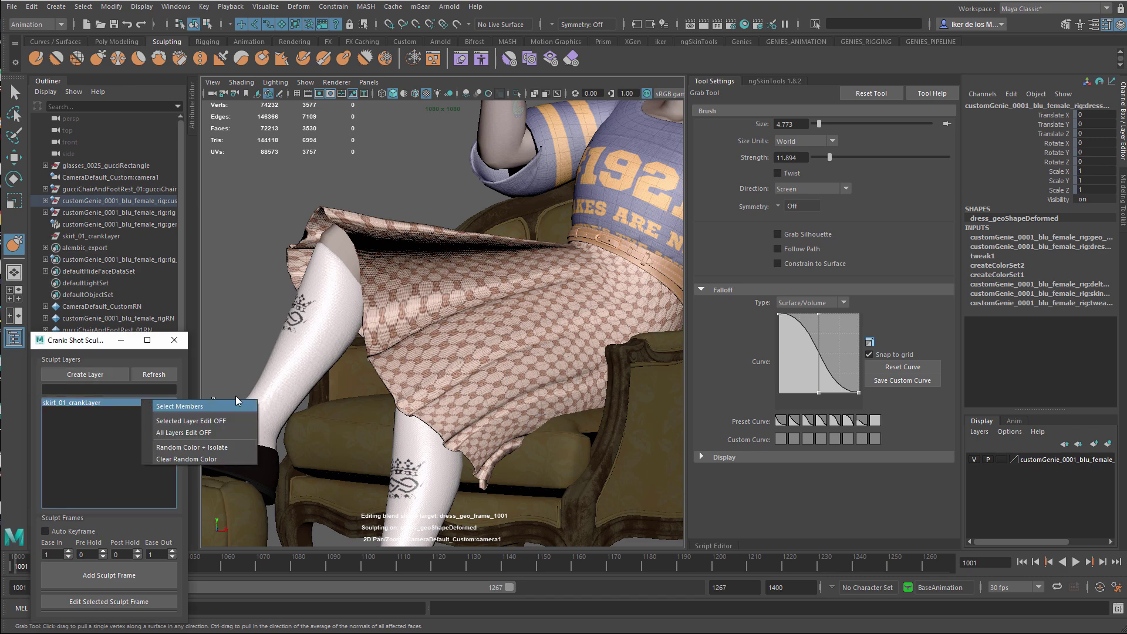
pyautogui.click(223, 433)
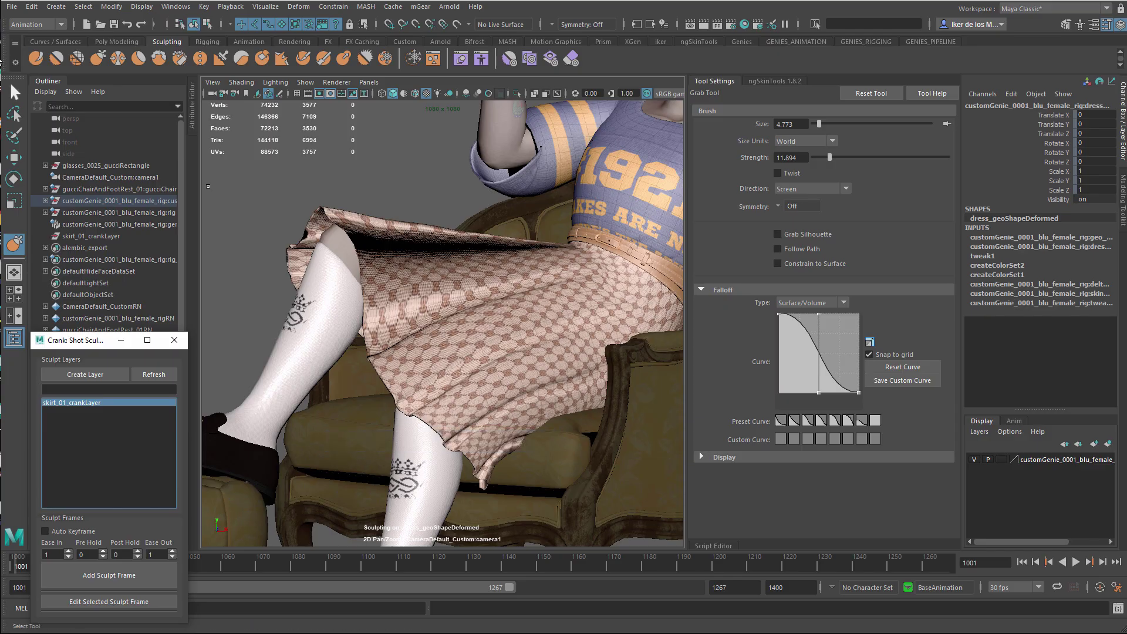
pyautogui.click(14, 92)
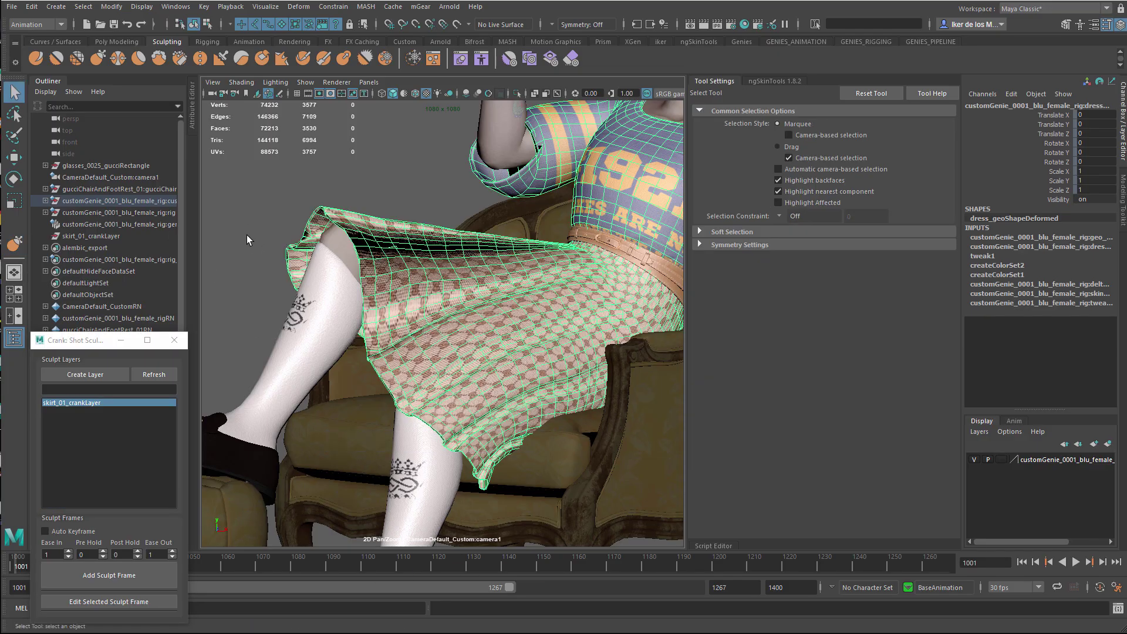
pyautogui.press('\\')
pyautogui.click(556, 454)
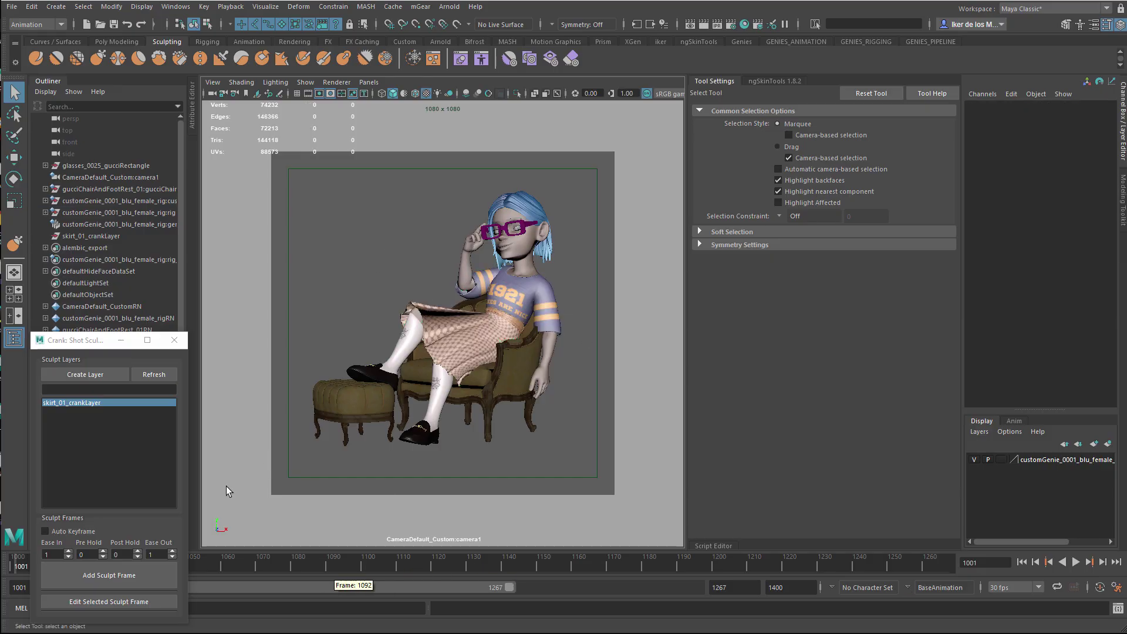
# Step: Play back the shot to check the sculpted skirt, and return to frame 1002
pyautogui.moveTo(107, 344); pyautogui.dragTo(100, 248)
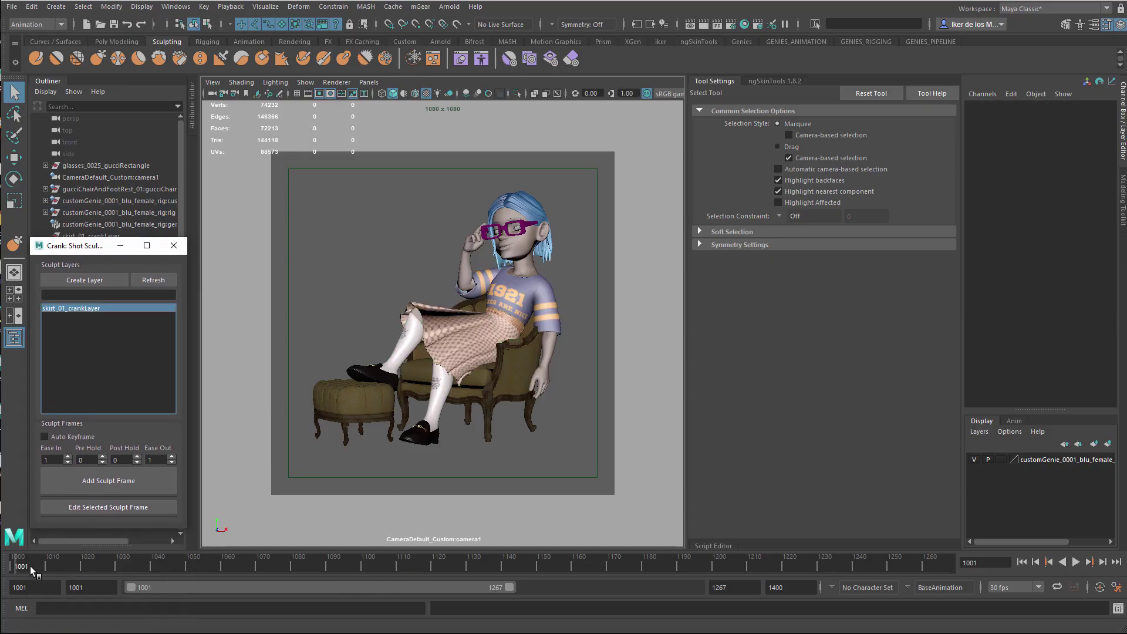
pyautogui.hotkey('alt', 'v')
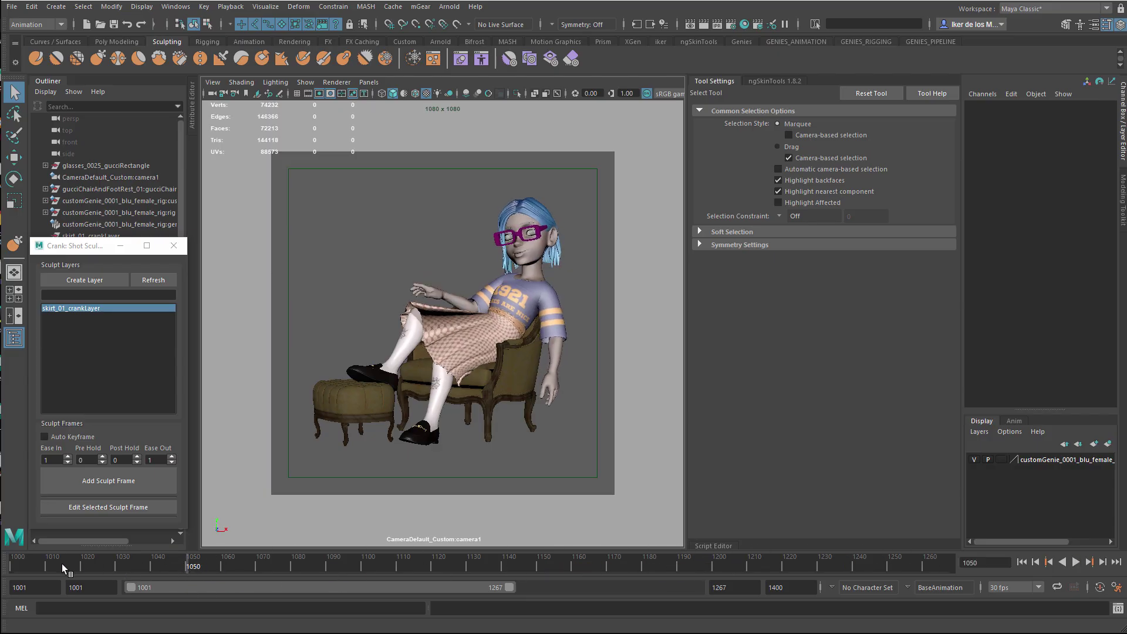
pyautogui.click(24, 568)
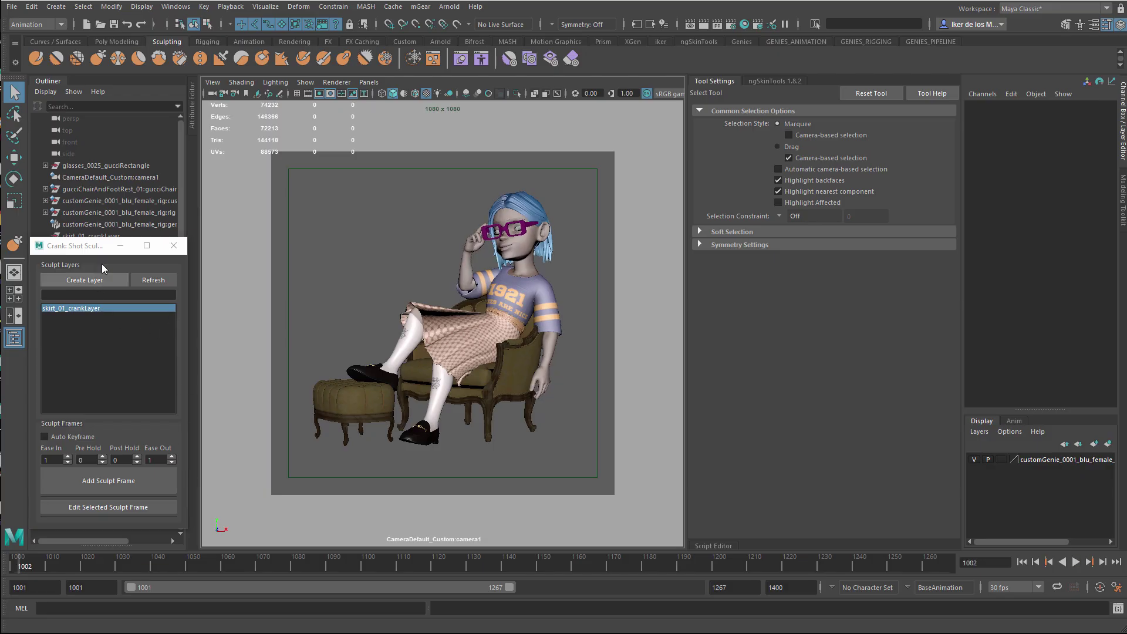
# Step: Select the Frame 1001 channel of skirt_01_crankLayer and vary its value to compare the skirt's shape
pyautogui.moveTo(87, 250); pyautogui.dragTo(245, 245)
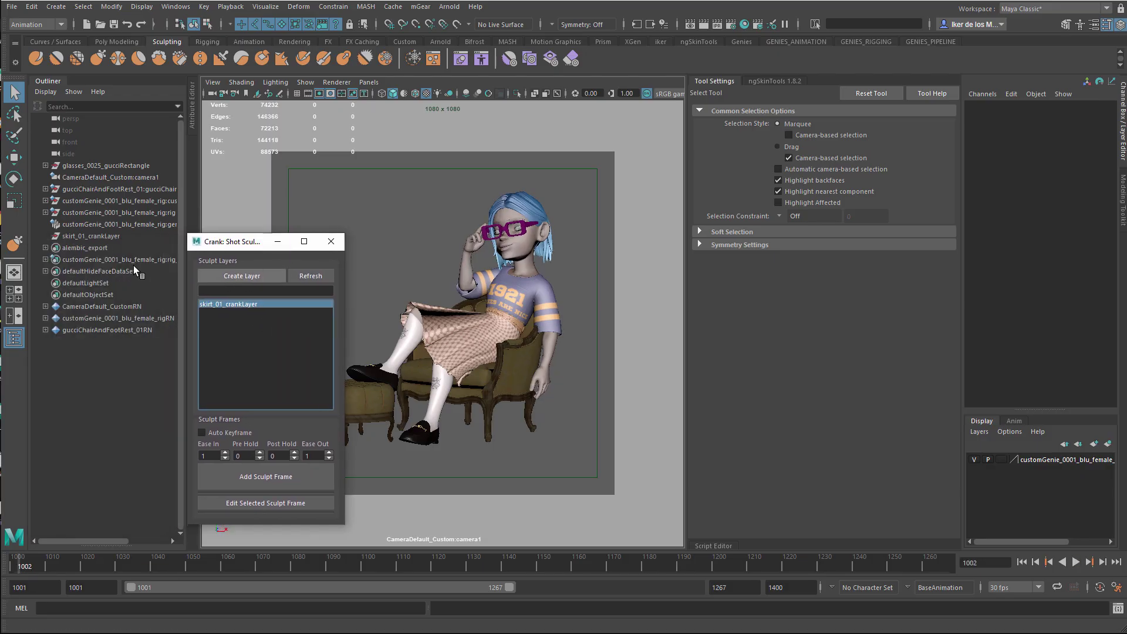
pyautogui.click(103, 236)
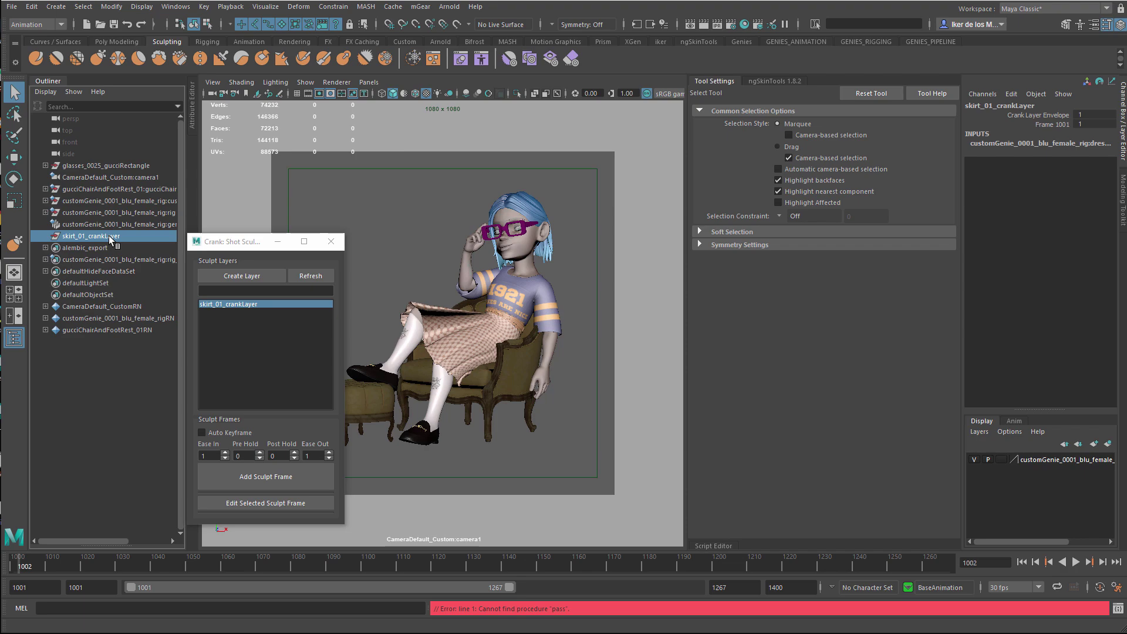
pyautogui.click(1050, 125)
pyautogui.moveTo(577, 242)
pyautogui.mouseDown(button='middle')
pyautogui.moveTo(435, 258)
pyautogui.moveTo(469, 288)
pyautogui.moveTo(463, 264)
pyautogui.moveTo(448, 274)
pyautogui.moveTo(559, 243)
pyautogui.mouseUp(button='middle')
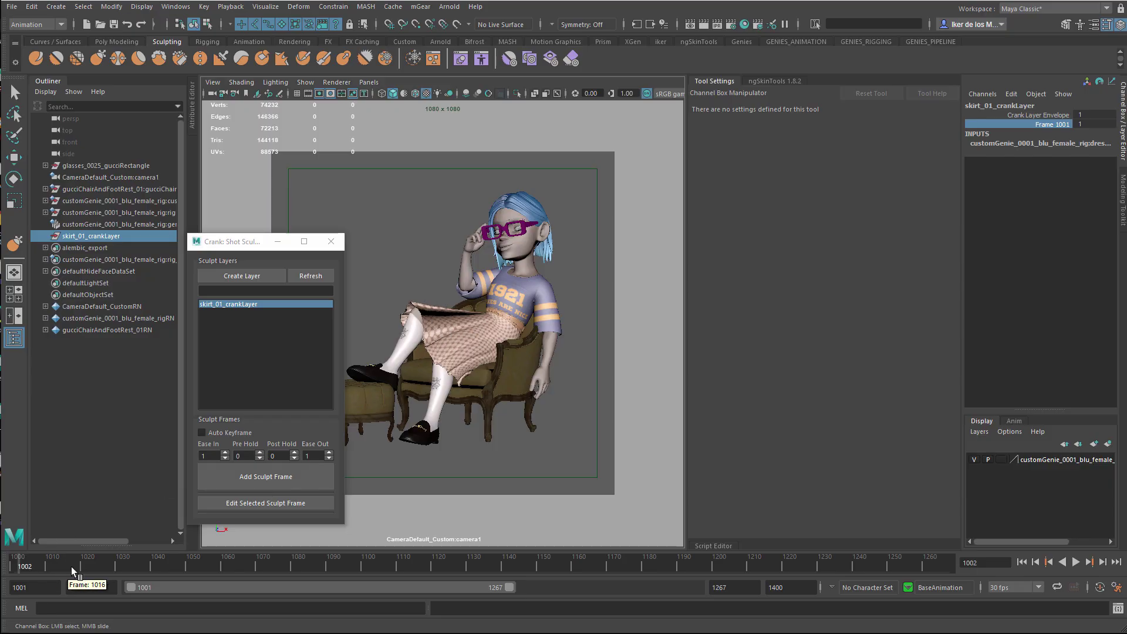
# Step: Compare the skirt without the sculpt at frames 1018 and 1003 by setting Frame 1001 to 0, and restore it to 1
pyautogui.hotkey('alt', 'v')
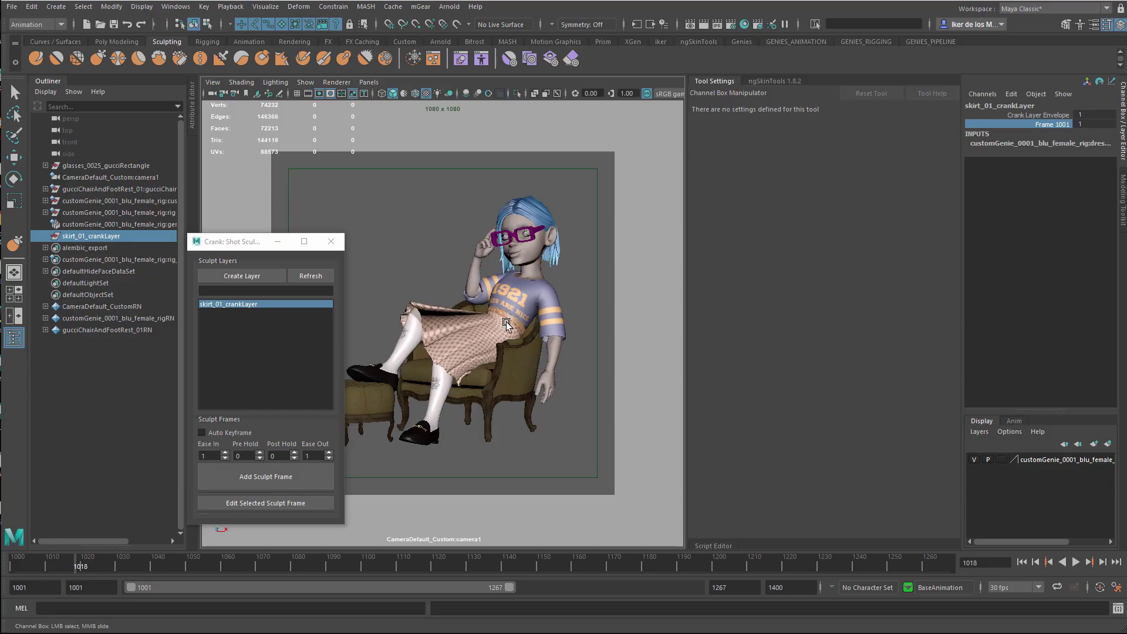
pyautogui.moveTo(507, 324); pyautogui.dragTo(464, 322, button='middle')
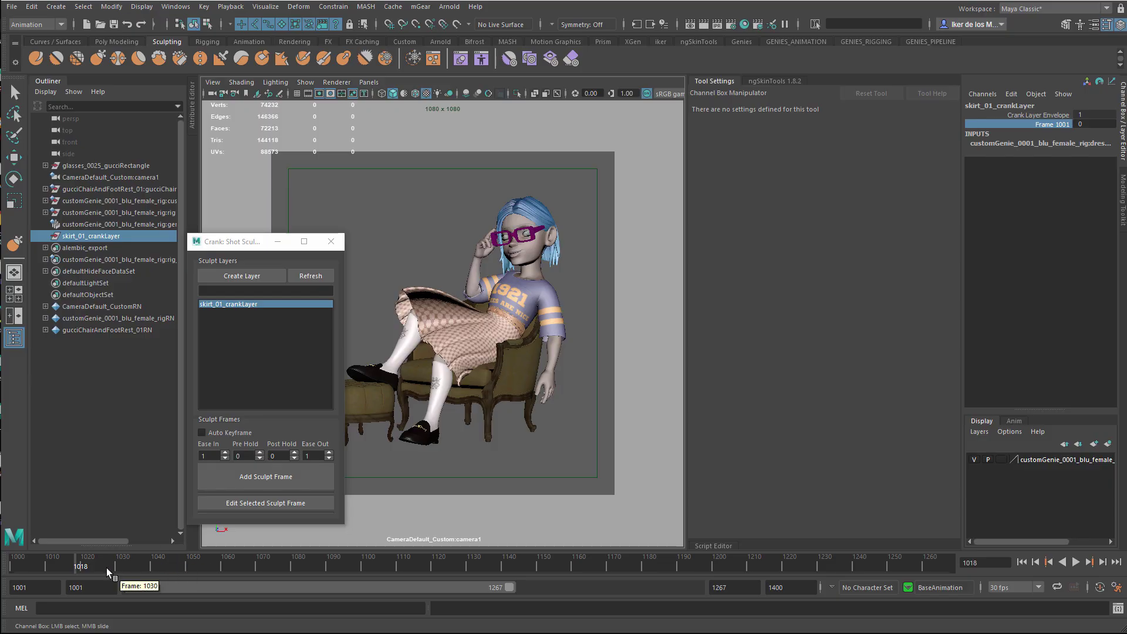
pyautogui.moveTo(75, 563); pyautogui.dragTo(23, 563)
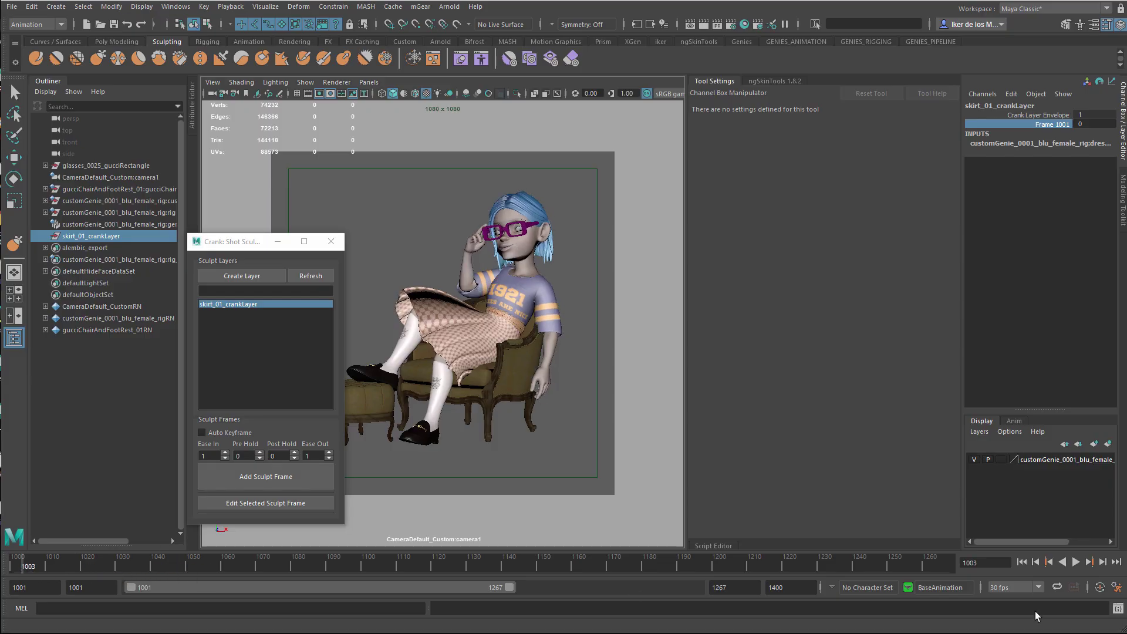
pyautogui.moveTo(483, 259); pyautogui.dragTo(555, 249, button='middle')
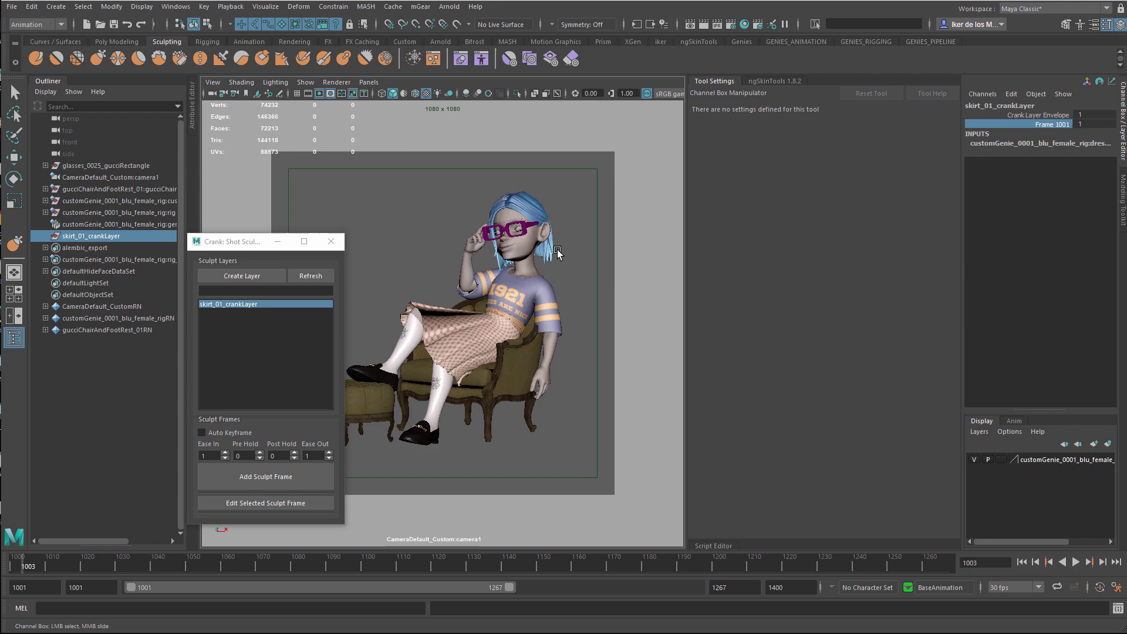
# Step: Scrub and play through the shot with the sculpt applied, and return to frame 1001
pyautogui.moveTo(24, 565); pyautogui.dragTo(167, 562)
pyautogui.hotkey('alt', 'v')
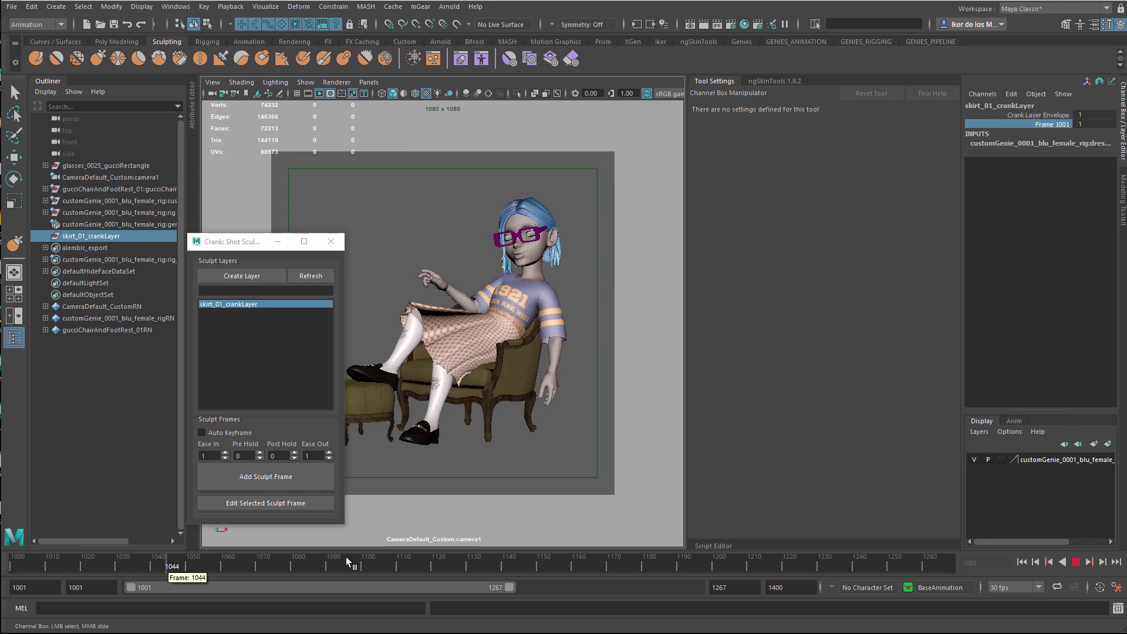
pyautogui.moveTo(791, 554); pyautogui.dragTo(15, 571)
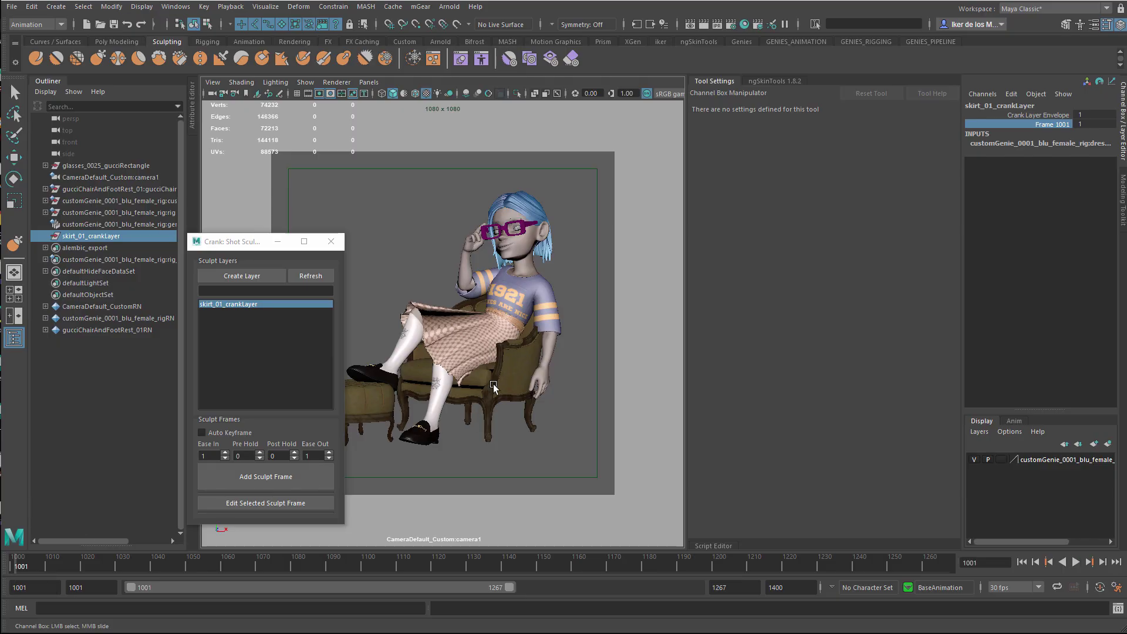
# Step: Create a second sculpt layer named skirt_02_contactSeat for the dress mesh
pyautogui.press('\\')
pyautogui.moveTo(603, 400); pyautogui.dragTo(539, 359, button='middle')
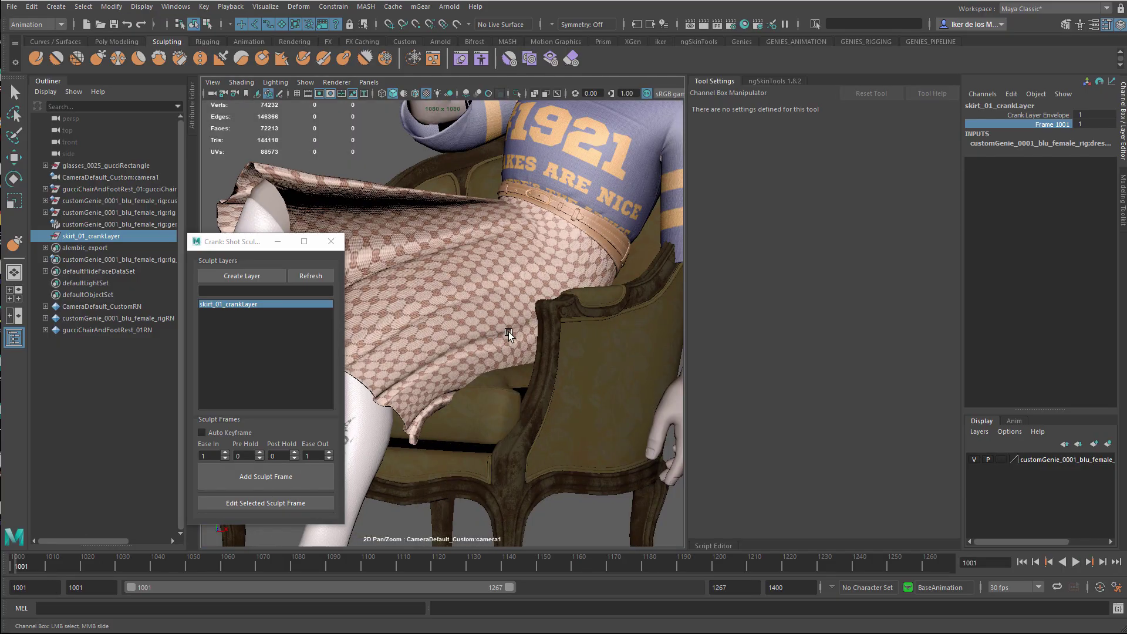
pyautogui.moveTo(535, 358); pyautogui.dragTo(550, 387, button='right')
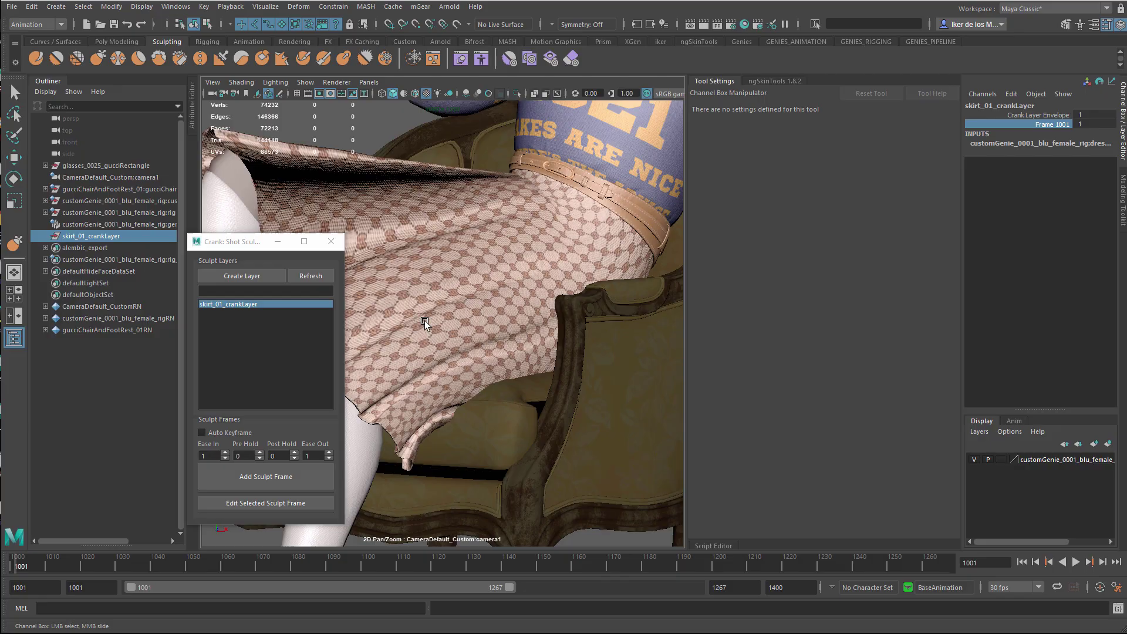
pyautogui.moveTo(242, 243); pyautogui.dragTo(136, 244)
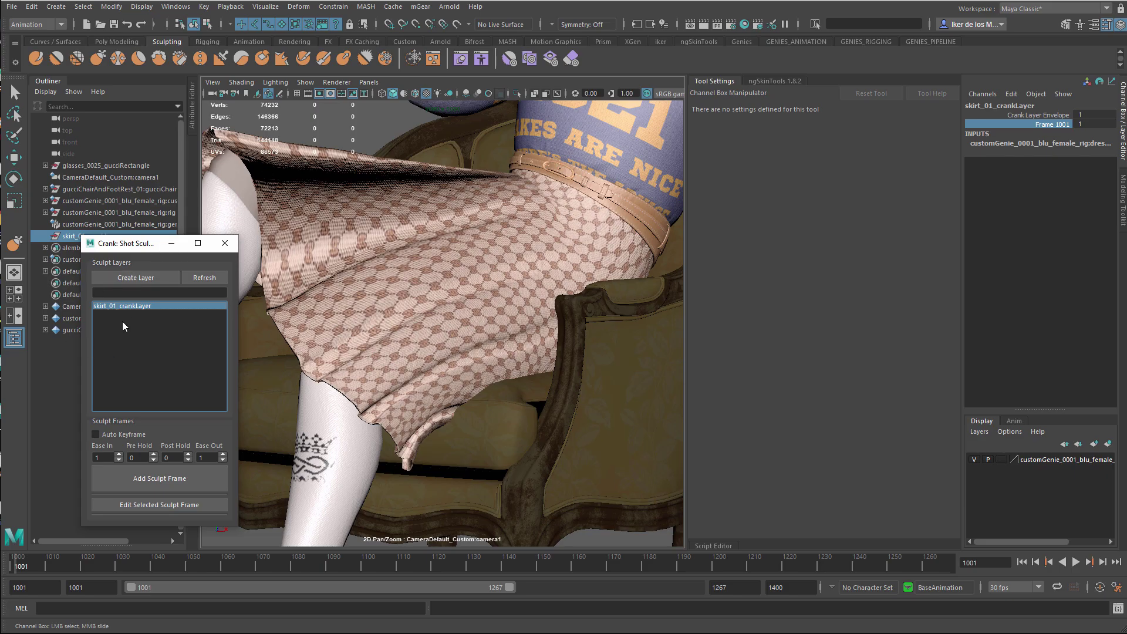
pyautogui.click(142, 278)
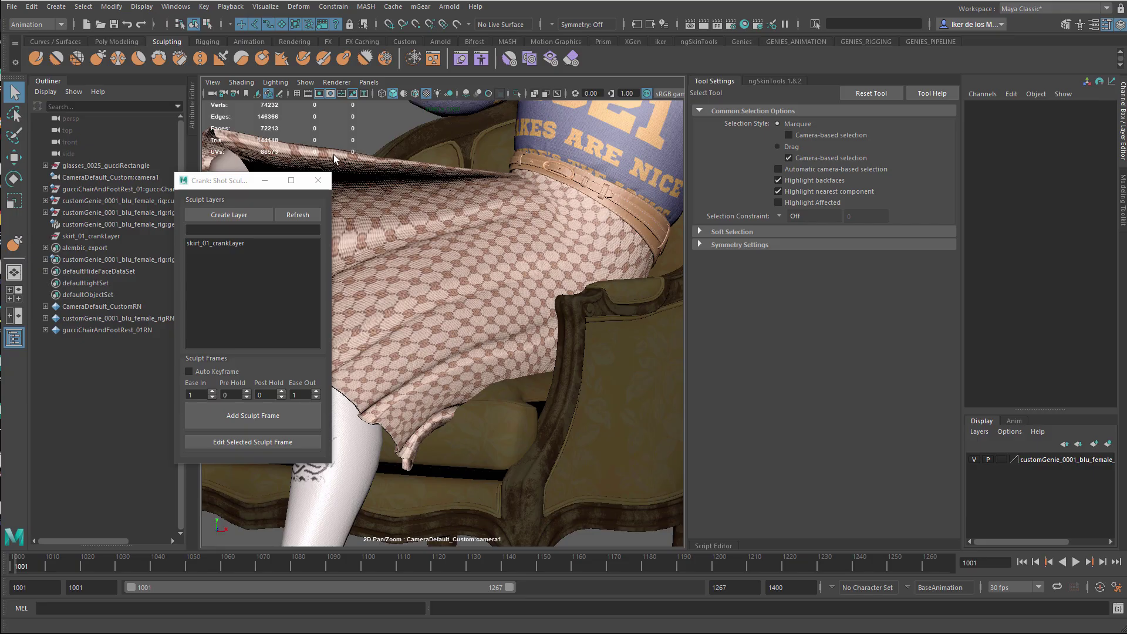
pyautogui.click(334, 158)
pyautogui.click(228, 216)
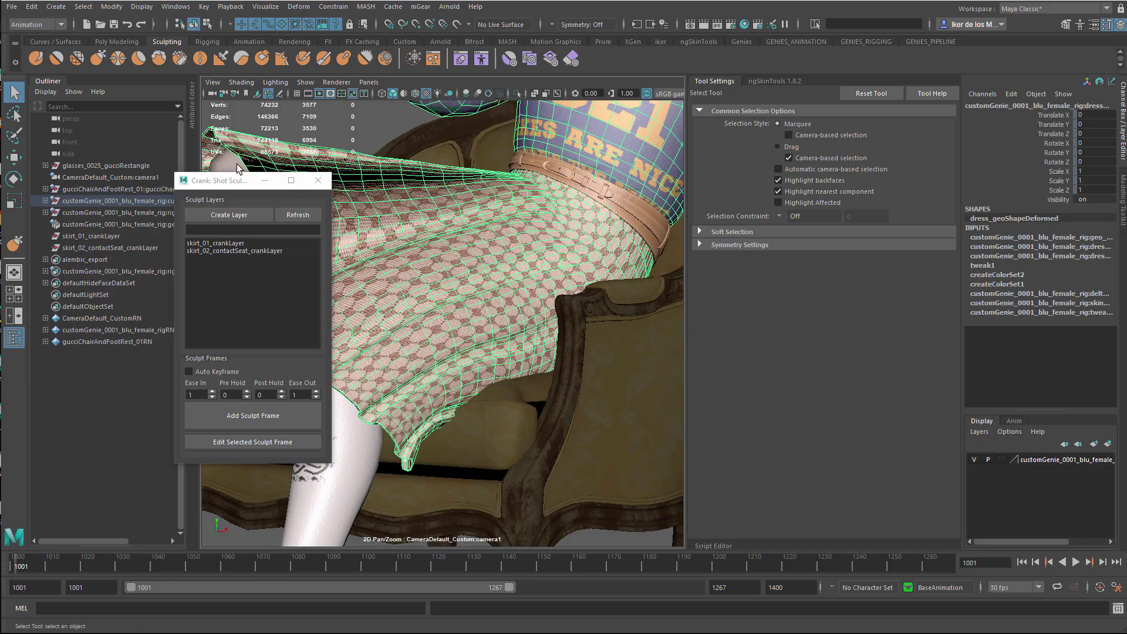
# Step: Add a sculpt frame at frame 1001 to the skirt_02_contactSeat_crankLayer
pyautogui.moveTo(237, 181); pyautogui.dragTo(76, 210)
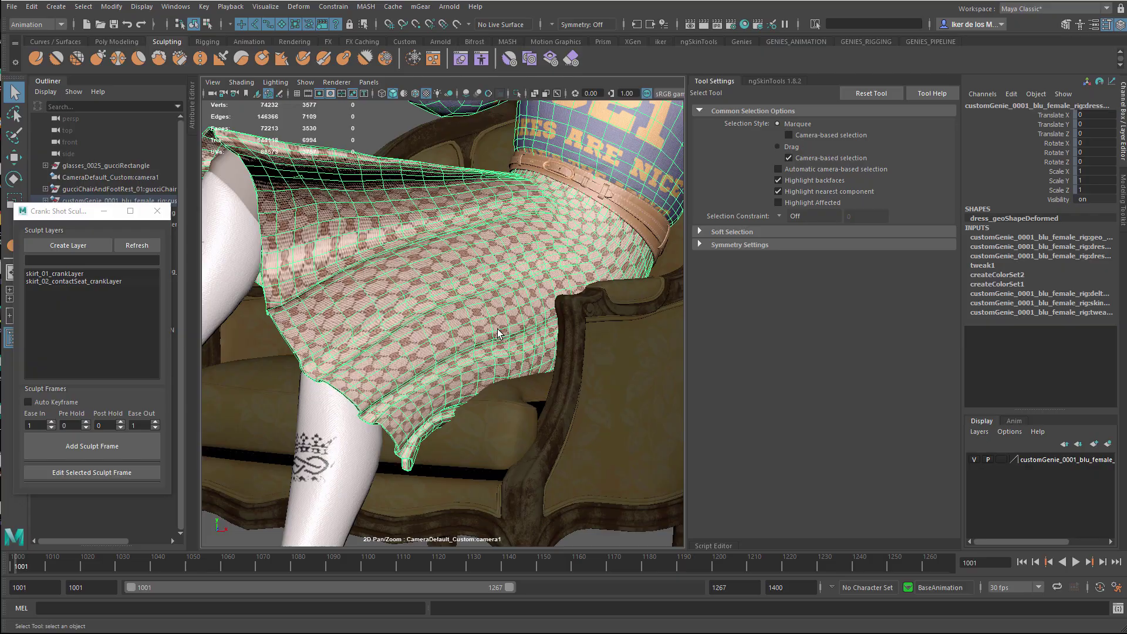
pyautogui.moveTo(526, 314); pyautogui.dragTo(432, 363, button='middle')
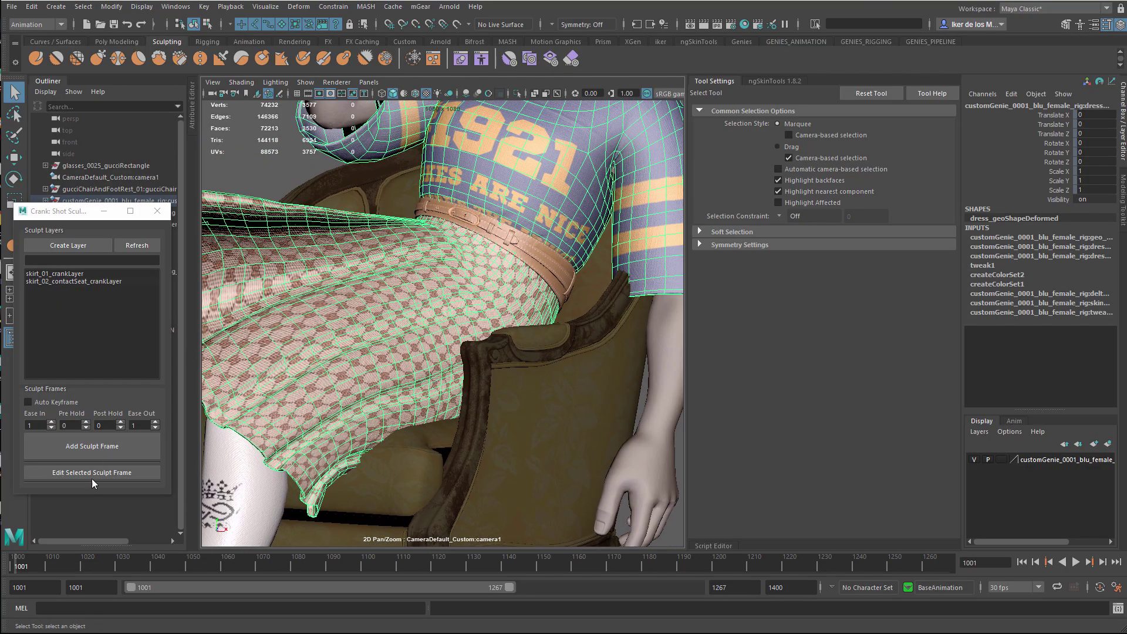
pyautogui.click(69, 282)
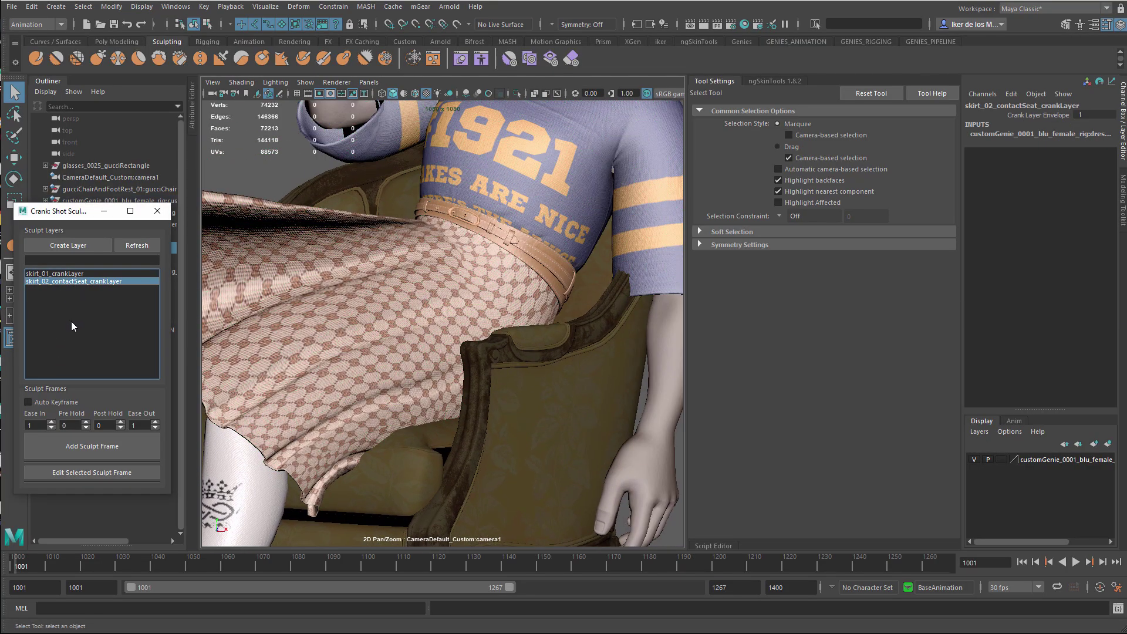
pyautogui.click(75, 447)
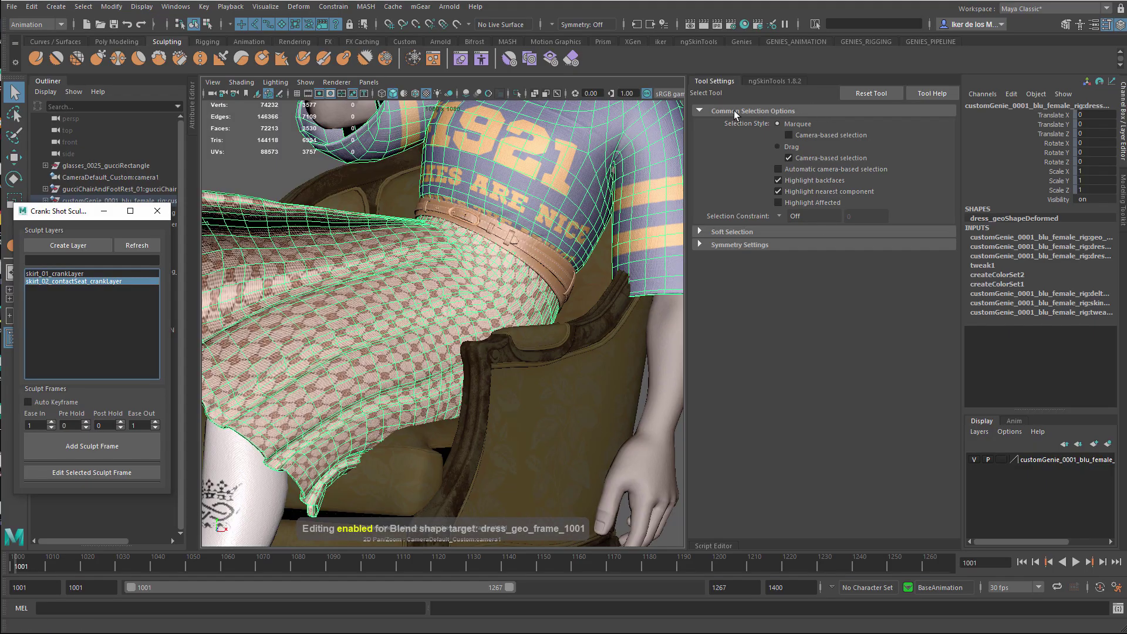
# Step: Set up side-by-side camera and perspective views, with the perspective view framed on the skirt beside the chair's armrest
pyautogui.click(244, 164)
pyautogui.press('space')
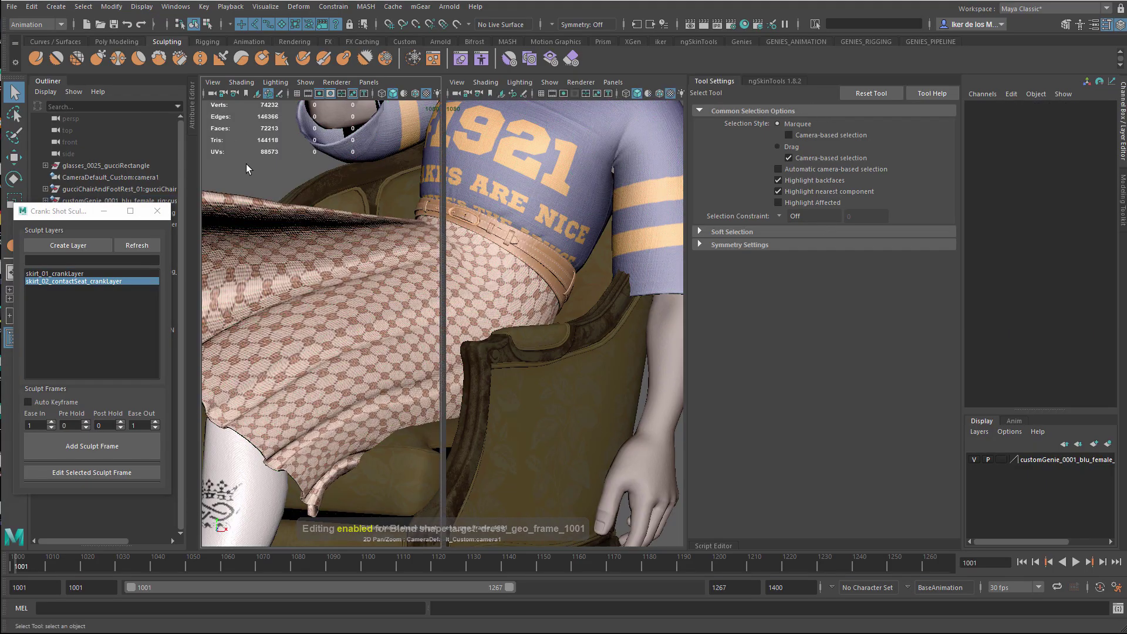
pyautogui.click(709, 88)
pyautogui.keyDown('alt'); pyautogui.moveTo(688, 343); pyautogui.dragTo(651, 358); pyautogui.keyUp('alt')
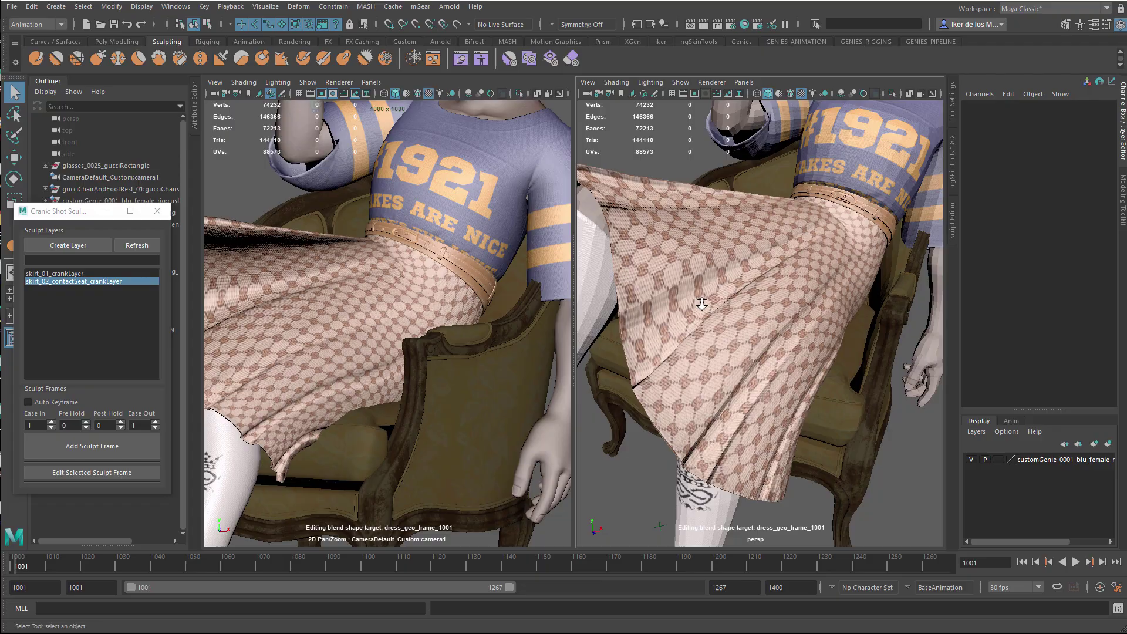
pyautogui.keyDown('alt'); pyautogui.moveTo(774, 369); pyautogui.dragTo(726, 366, button='right'); pyautogui.keyUp('alt')
pyautogui.keyDown('alt'); pyautogui.moveTo(725, 367); pyautogui.dragTo(712, 354, button='middle'); pyautogui.keyUp('alt')
pyautogui.scroll(5, 712, 354)
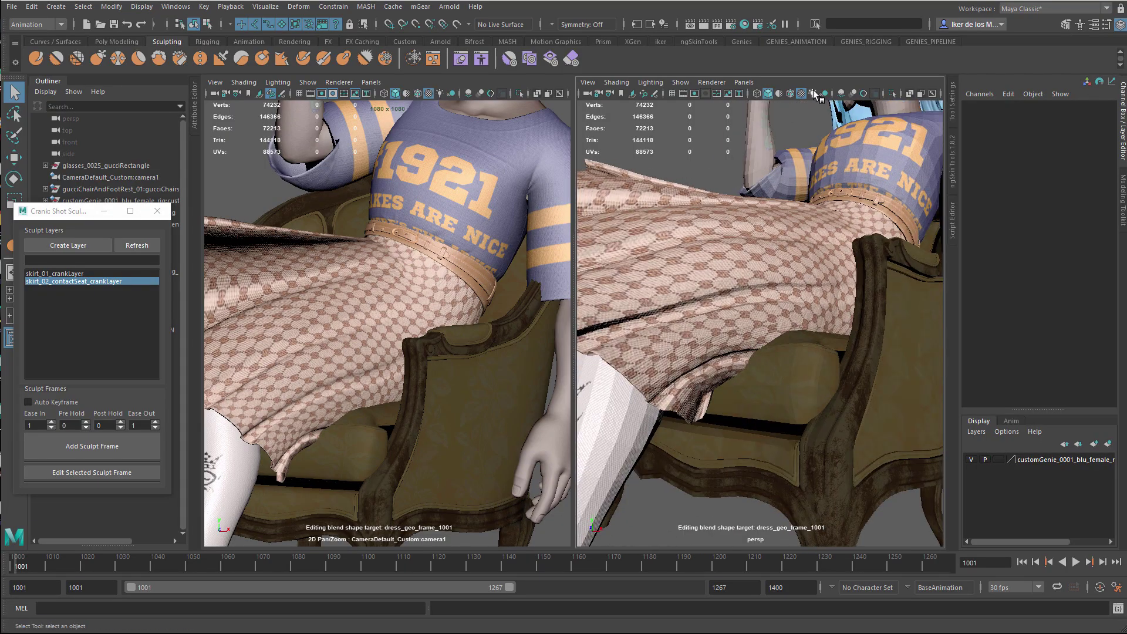
# Step: Show the perspective view with the default material and X-ray shading around the skirt and seat
pyautogui.click(801, 94)
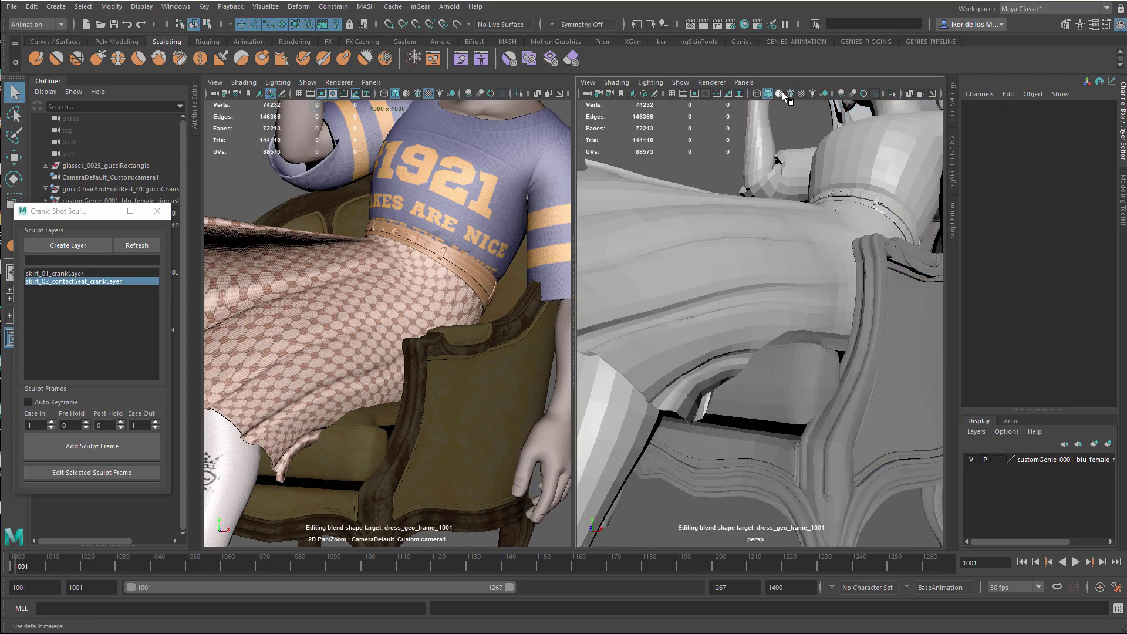
pyautogui.click(910, 95)
pyautogui.keyDown('alt'); pyautogui.moveTo(878, 309); pyautogui.dragTo(734, 342, button='right'); pyautogui.keyUp('alt')
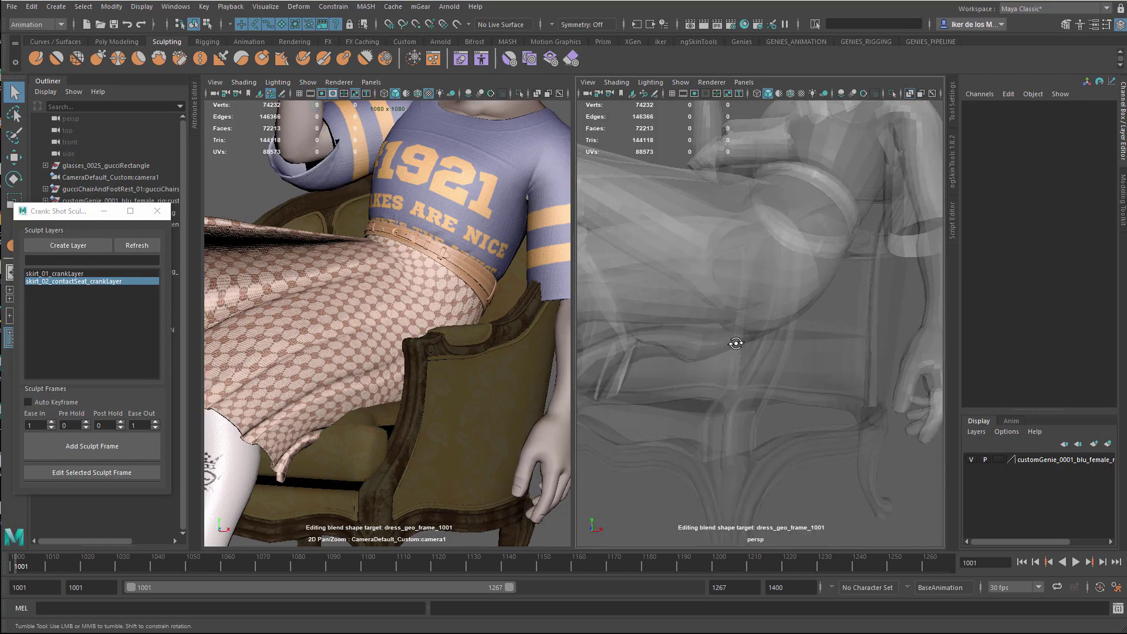
pyautogui.keyDown('alt'); pyautogui.moveTo(734, 342); pyautogui.dragTo(708, 358, button='middle'); pyautogui.keyUp('alt')
# Step: Select a vertex on the skirt's underside above the seat and move it vertically with a soft-selection falloff
pyautogui.click(708, 358)
pyautogui.click(660, 232)
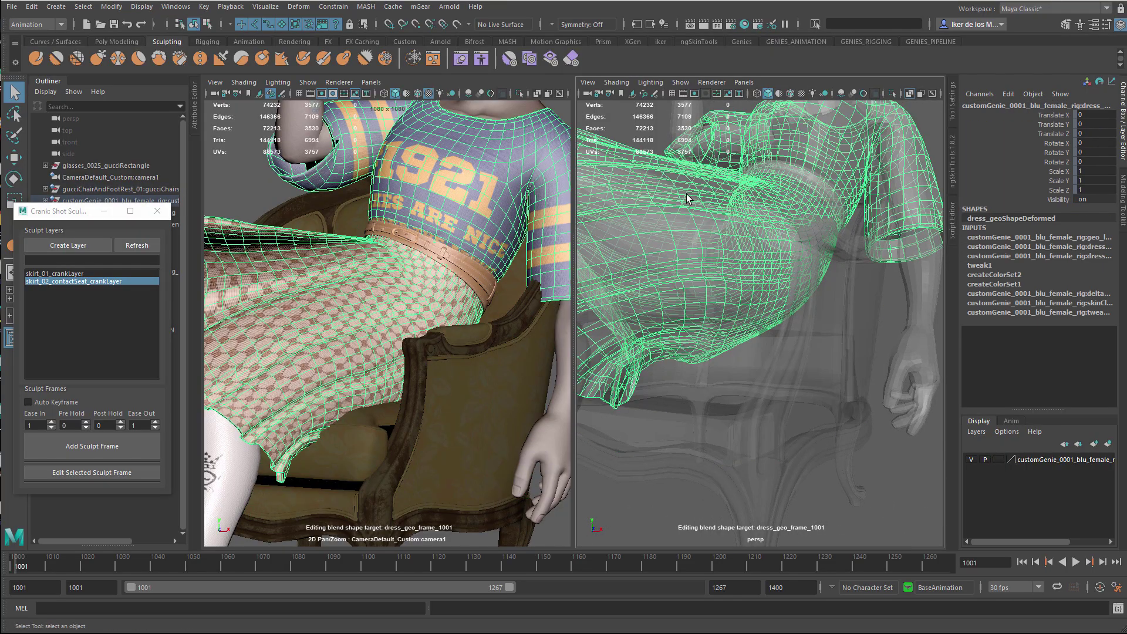
pyautogui.moveTo(686, 191); pyautogui.dragTo(650, 189, button='right')
pyautogui.click(704, 359)
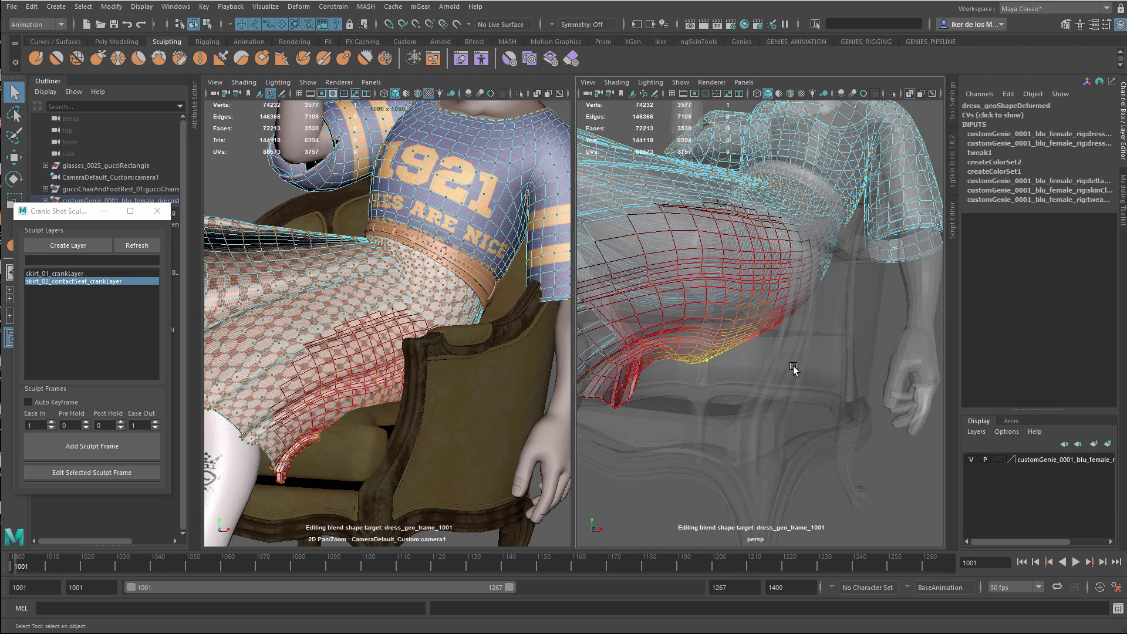
pyautogui.press('w')
pyautogui.press('b')
pyautogui.moveTo(745, 379); pyautogui.dragTo(789, 369)
pyautogui.moveTo(706, 289); pyautogui.dragTo(706, 259)
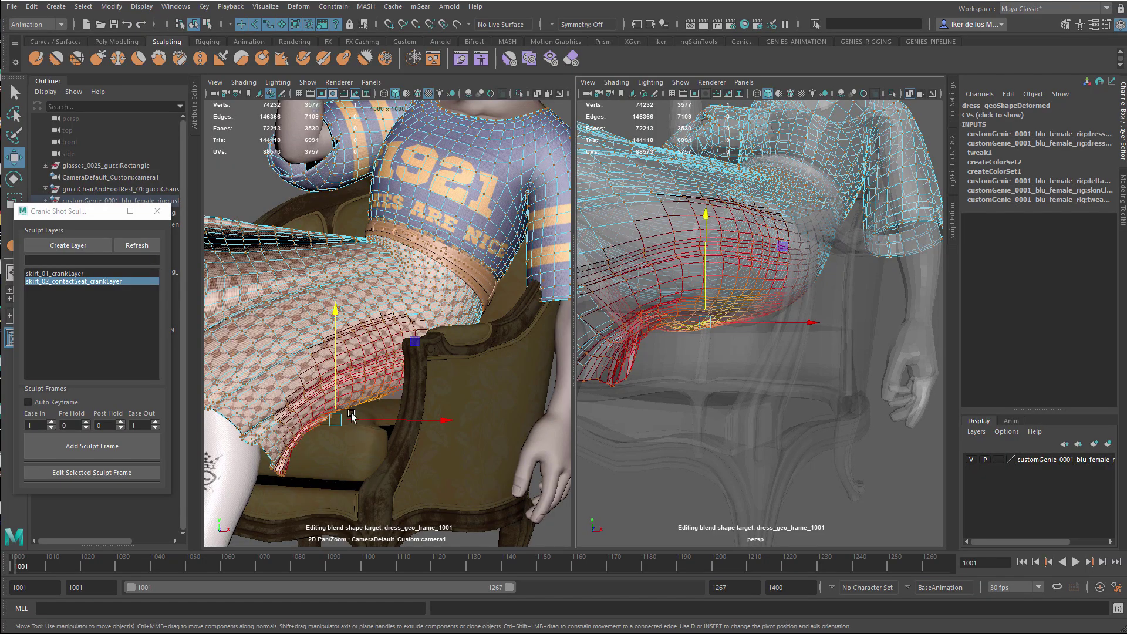
# Step: Raise the skirt's underside beside the chair's armrest by moving soft-selected vertices upward
pyautogui.scroll(5, 355, 424)
pyautogui.scroll(2, 469, 352)
pyautogui.keyDown('alt'); pyautogui.moveTo(452, 345); pyautogui.dragTo(458, 335, button='middle'); pyautogui.keyUp('alt')
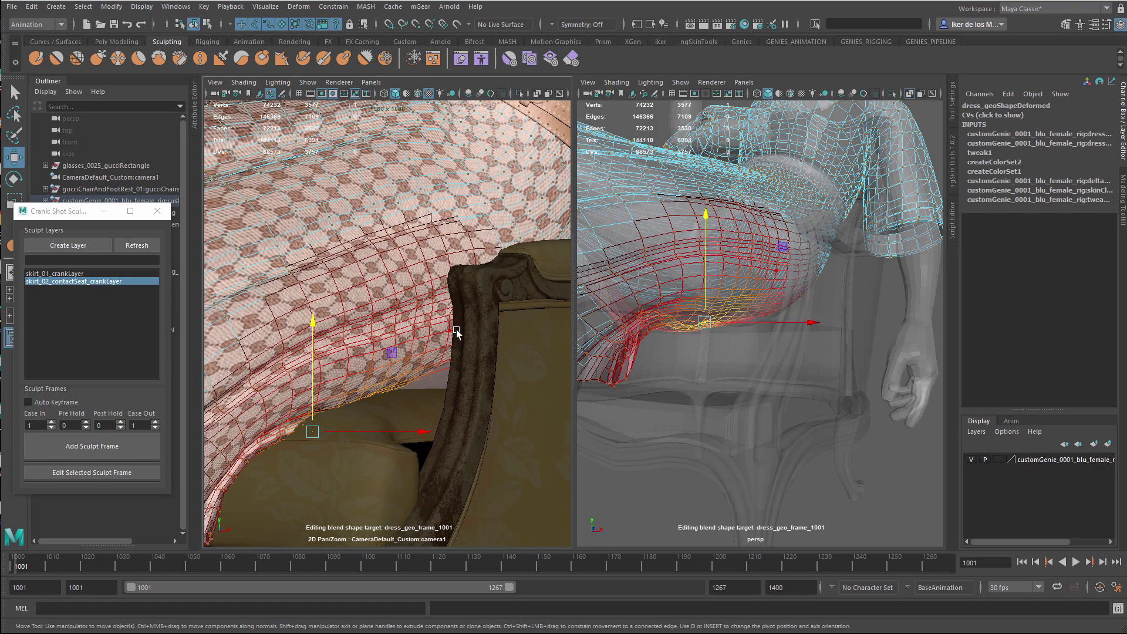
pyautogui.moveTo(780, 338); pyautogui.dragTo(767, 263)
pyautogui.press('q')
pyautogui.click(767, 326)
pyautogui.press('w')
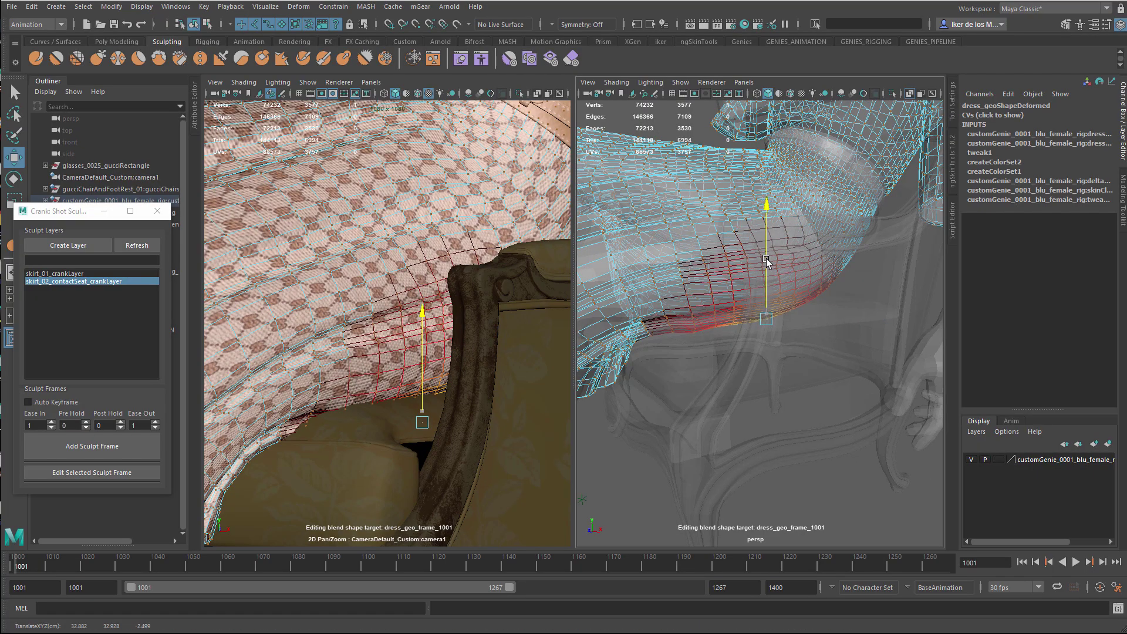
# Step: Undo the last two actions and reposition the soft-selected underside vertices beside the armrest to follow the seat
pyautogui.hotkey('ctrl', 'z')
pyautogui.hotkey('ctrl', 'z')
pyautogui.keyDown('alt'); pyautogui.moveTo(822, 345); pyautogui.dragTo(785, 322); pyautogui.keyUp('alt')
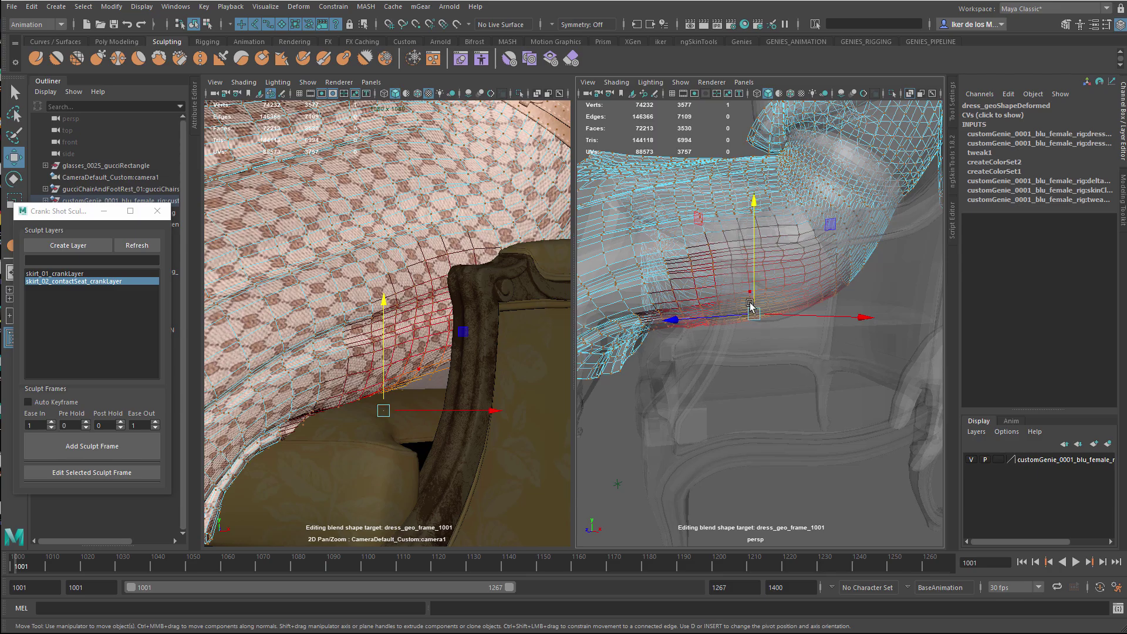
pyautogui.moveTo(755, 316); pyautogui.dragTo(796, 345)
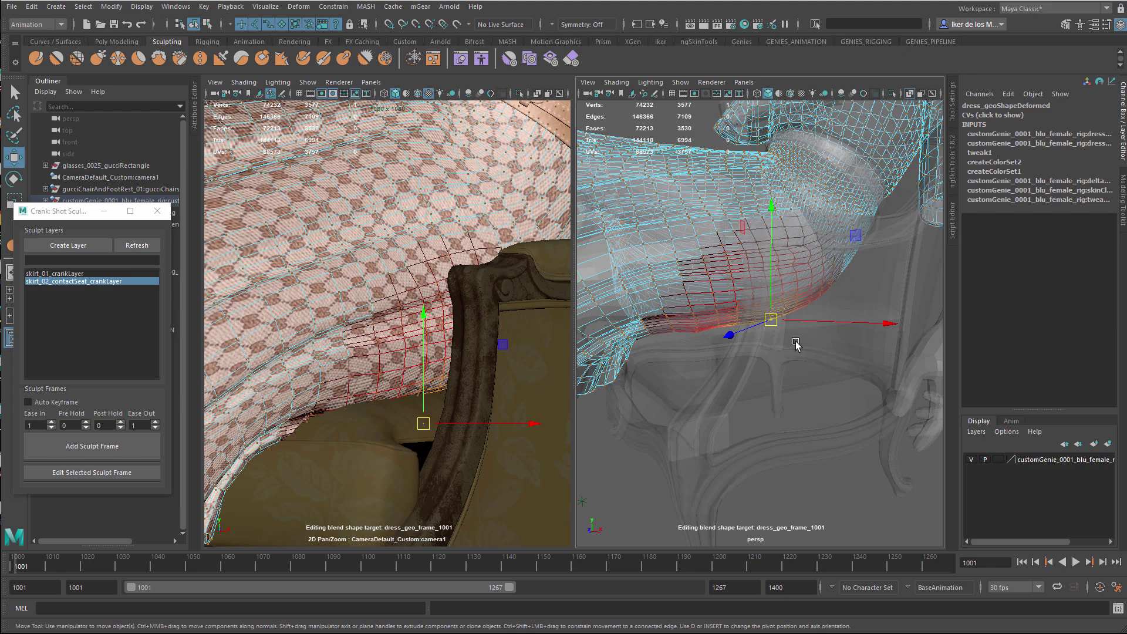
# Step: Lift a vertex farther forward on the skirt's underside using a smaller soft-selection falloff
pyautogui.press('q')
pyautogui.click(697, 333)
pyautogui.press('b')
pyautogui.moveTo(728, 338); pyautogui.dragTo(681, 342)
pyautogui.press('w')
pyautogui.moveTo(695, 270); pyautogui.dragTo(692, 258)
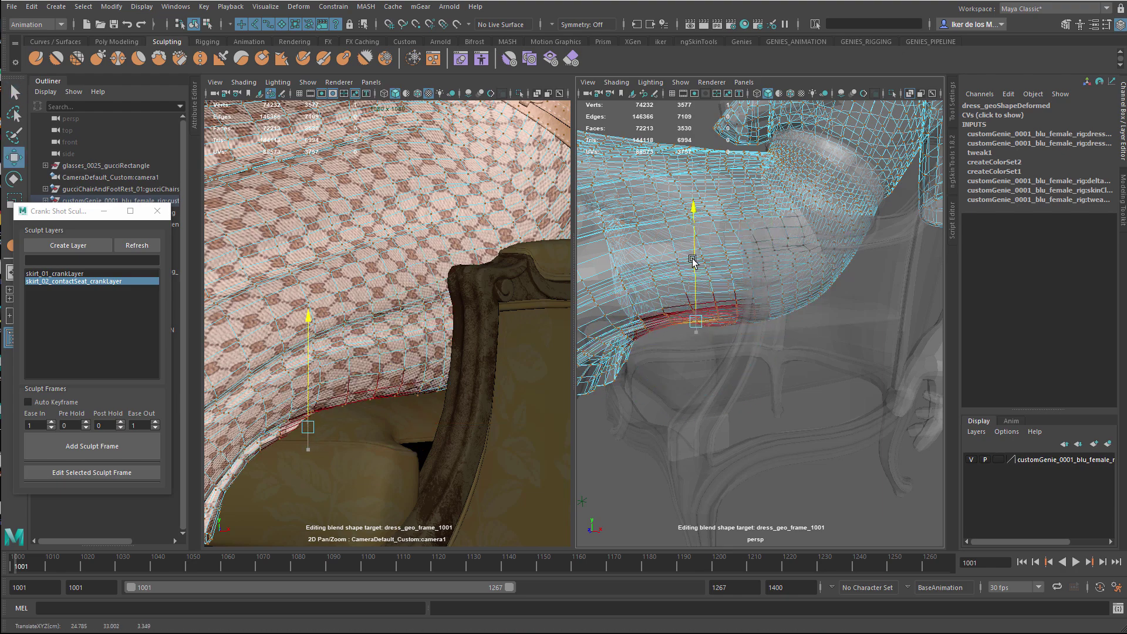
# Step: Return to object mode, select the dress, and refine the skirt's lower edge at the seat with the Grab sculpt tool
pyautogui.press('q')
pyautogui.press('F8')
pyautogui.click(667, 127)
pyautogui.click(670, 151)
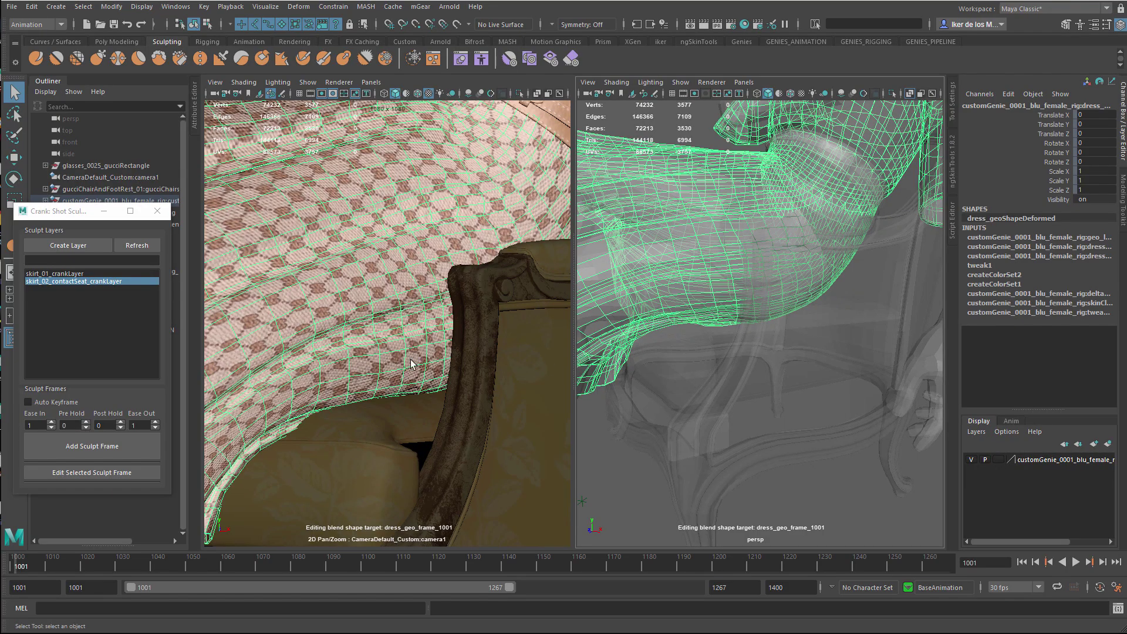
pyautogui.keyDown('alt'); pyautogui.moveTo(630, 301); pyautogui.dragTo(659, 297); pyautogui.keyUp('alt')
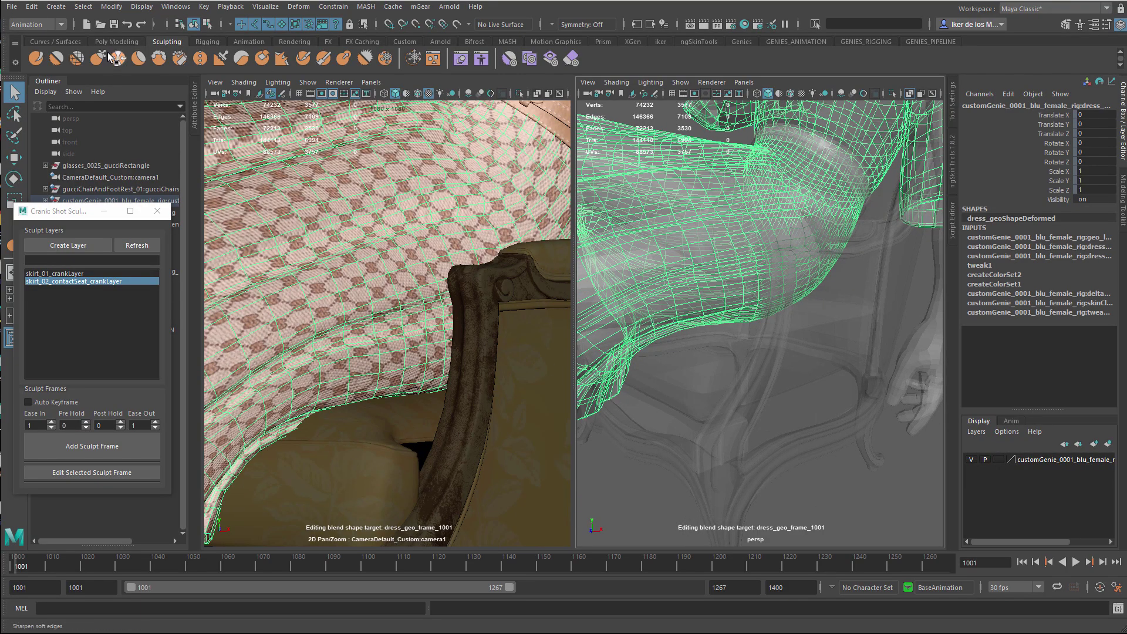
pyautogui.press('y')
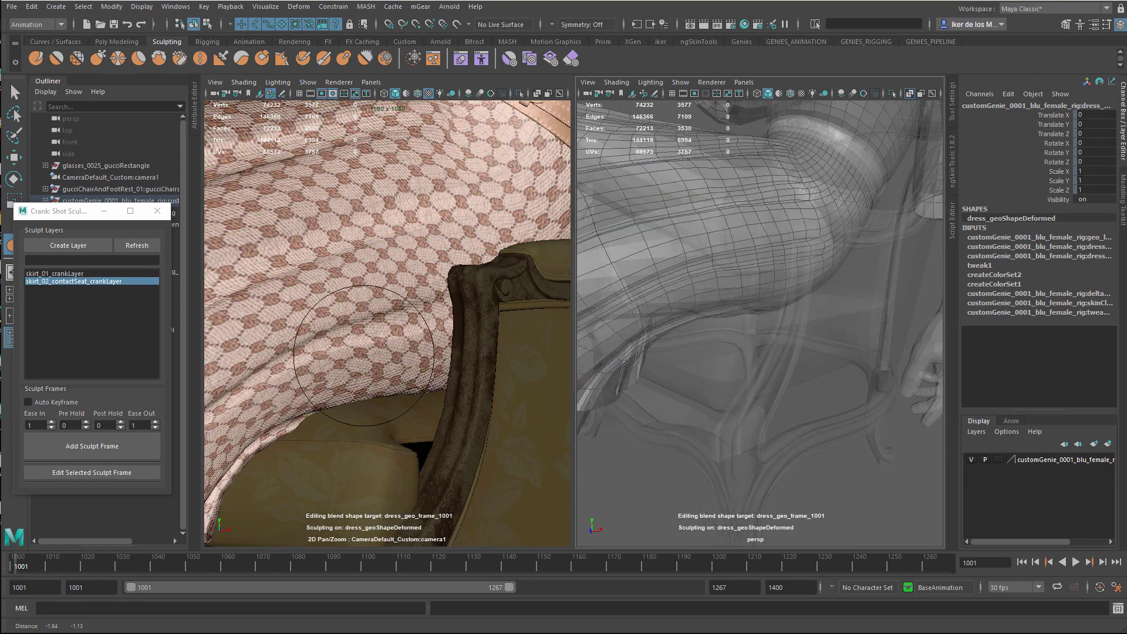
# Step: Turn off X-ray in the perspective view and lower the top of the chair's seat cushion with a soft-selected vertex
pyautogui.click(911, 94)
pyautogui.moveTo(697, 302)
pyautogui.keyDown('alt'); pyautogui.mouseDown()
pyautogui.moveTo(731, 289)
pyautogui.moveTo(707, 285)
pyautogui.moveTo(780, 295)
pyautogui.moveTo(805, 305)
pyautogui.moveTo(789, 327)
pyautogui.mouseUp(); pyautogui.keyUp('alt')
pyautogui.press('b')
pyautogui.press('q')
pyautogui.click(742, 323)
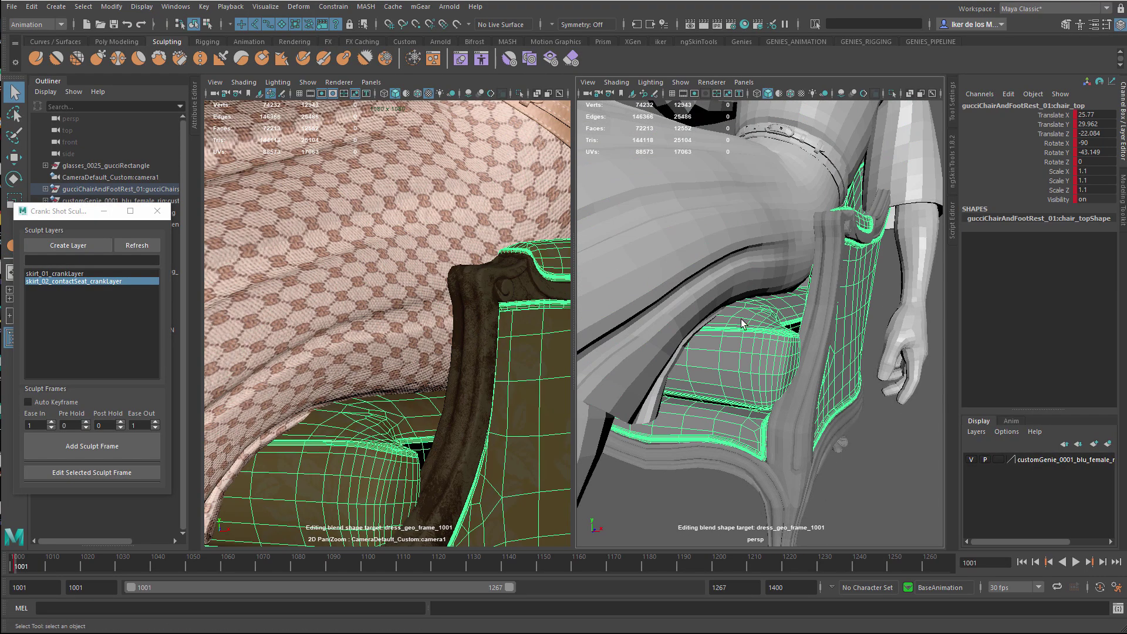
pyautogui.moveTo(755, 315); pyautogui.dragTo(723, 317, button='right')
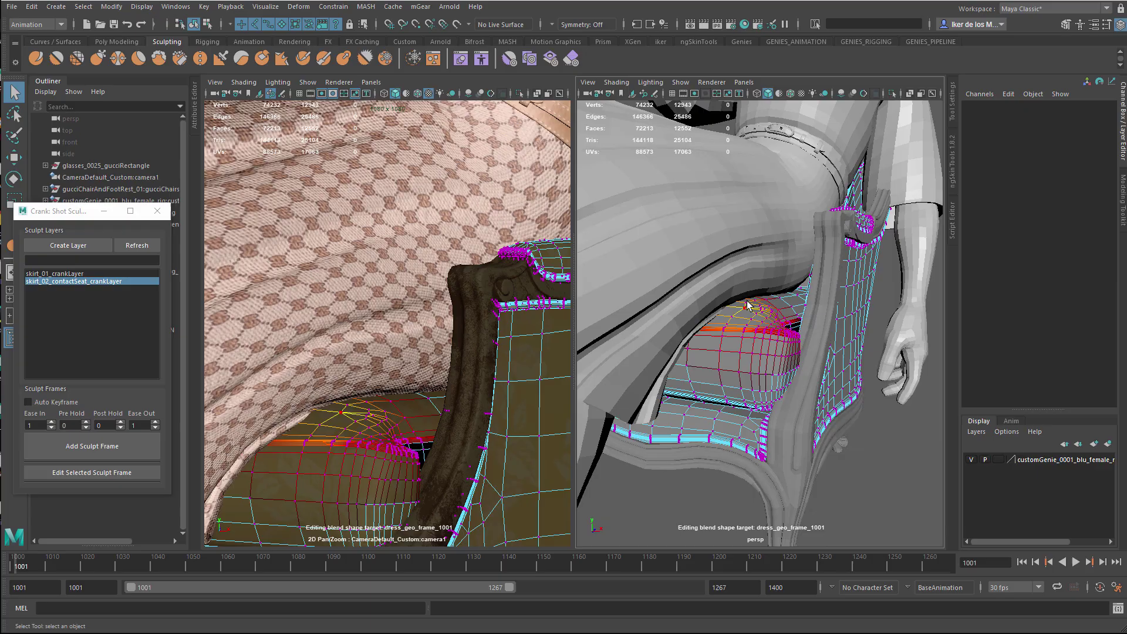
pyautogui.click(749, 305)
pyautogui.press('w')
pyautogui.press('b')
pyautogui.moveTo(752, 277); pyautogui.dragTo(794, 270)
pyautogui.moveTo(745, 221); pyautogui.dragTo(743, 232)
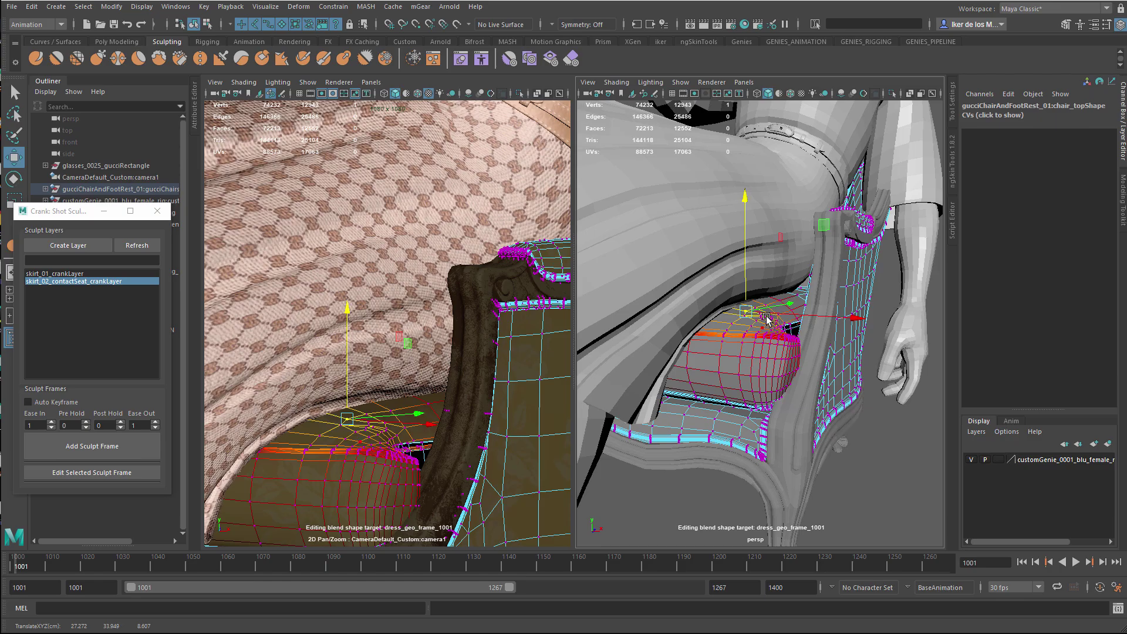
# Step: Reselect the dress and adjust the skirt above the tattooed leg with the Grab sculpt tool
pyautogui.press('q')
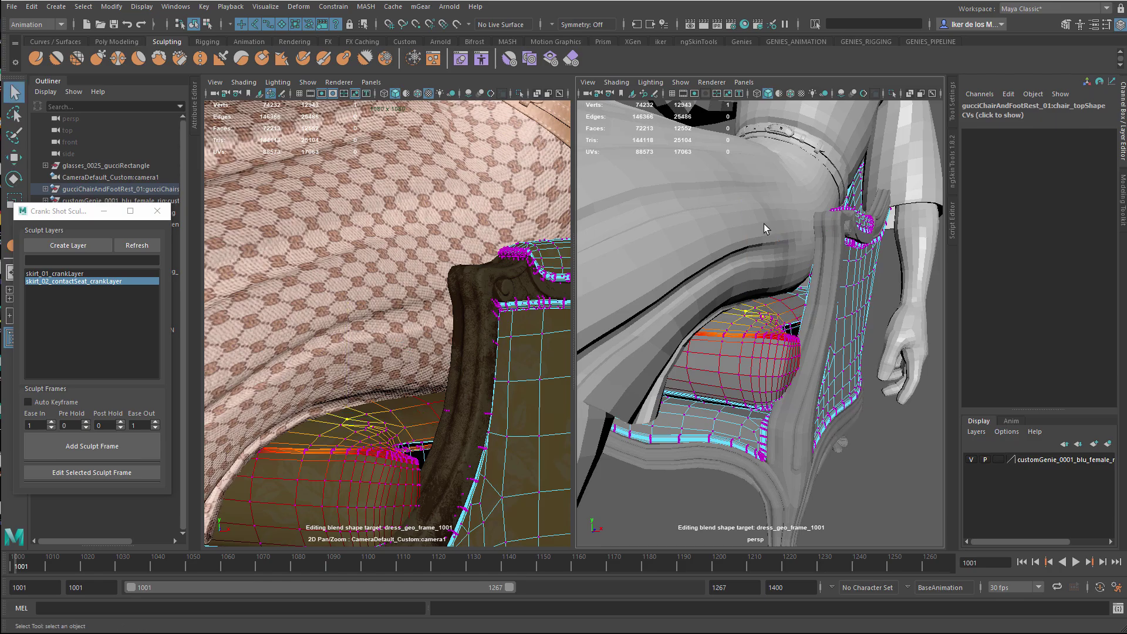
pyautogui.click(769, 224)
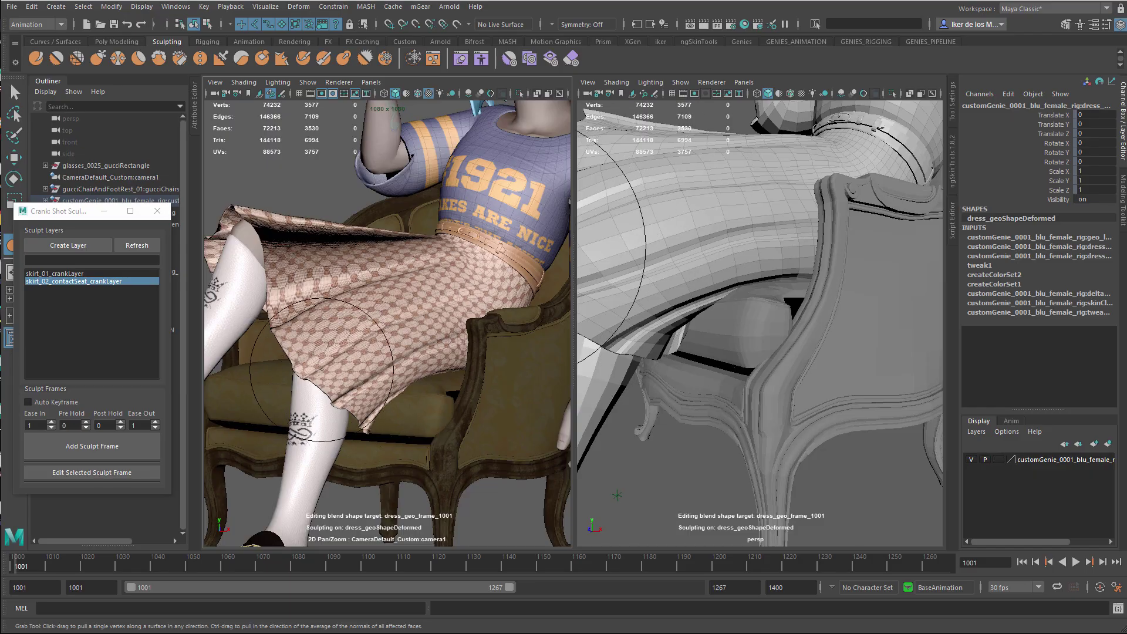
pyautogui.moveTo(329, 388); pyautogui.dragTo(329, 392)
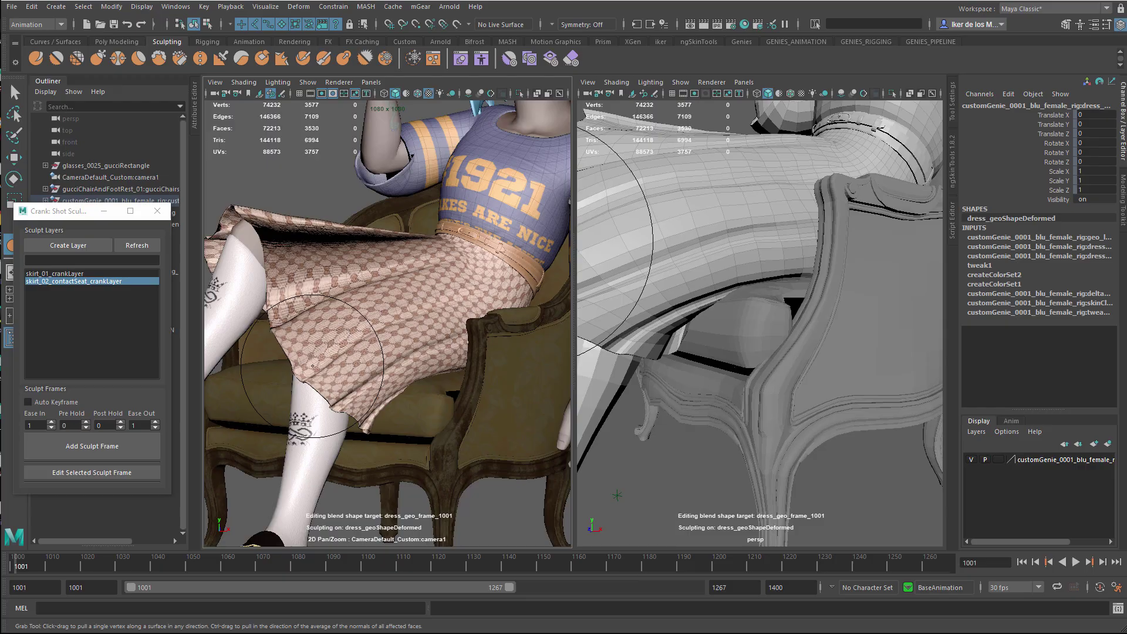
# Step: Smooth the skirt's surface across the lap and toward the waist with the sculpt brush
pyautogui.moveTo(687, 327)
pyautogui.keyDown('alt'); pyautogui.mouseDown()
pyautogui.moveTo(802, 311)
pyautogui.moveTo(775, 286)
pyautogui.mouseUp(); pyautogui.keyUp('alt')
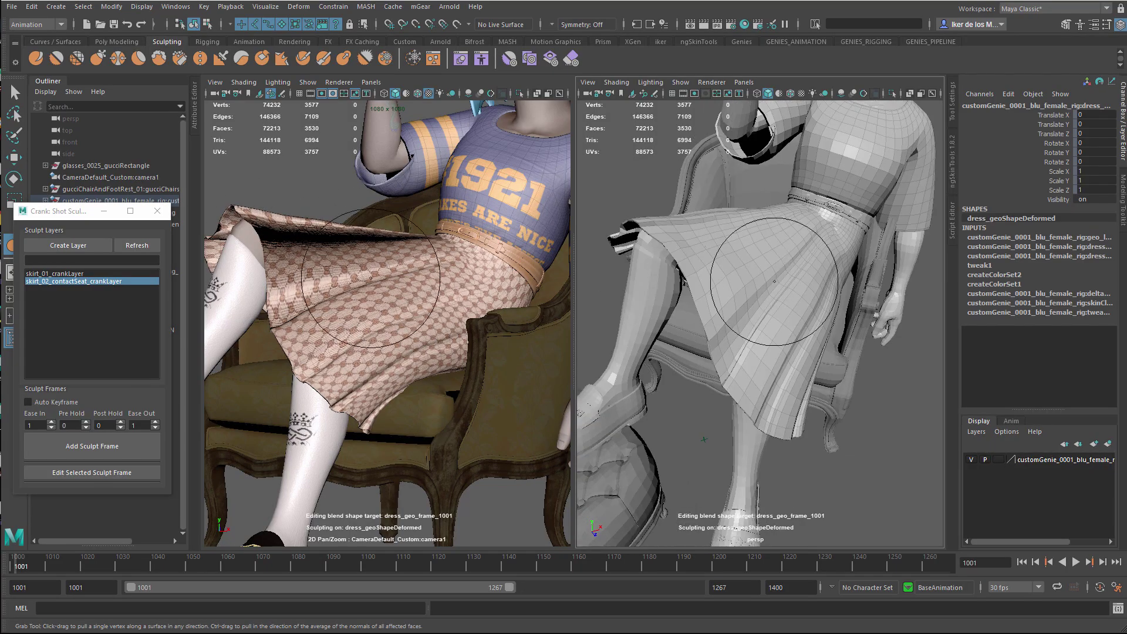
pyautogui.press('shift')
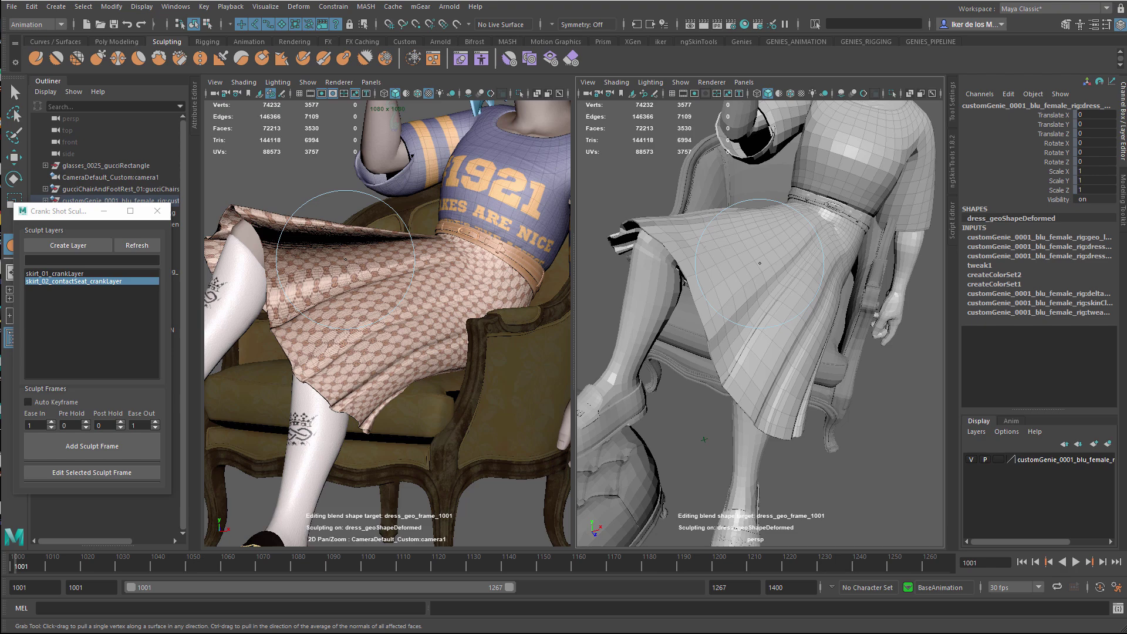
pyautogui.press('shift')
pyautogui.keyDown('alt'); pyautogui.moveTo(772, 247); pyautogui.dragTo(827, 281); pyautogui.keyUp('alt')
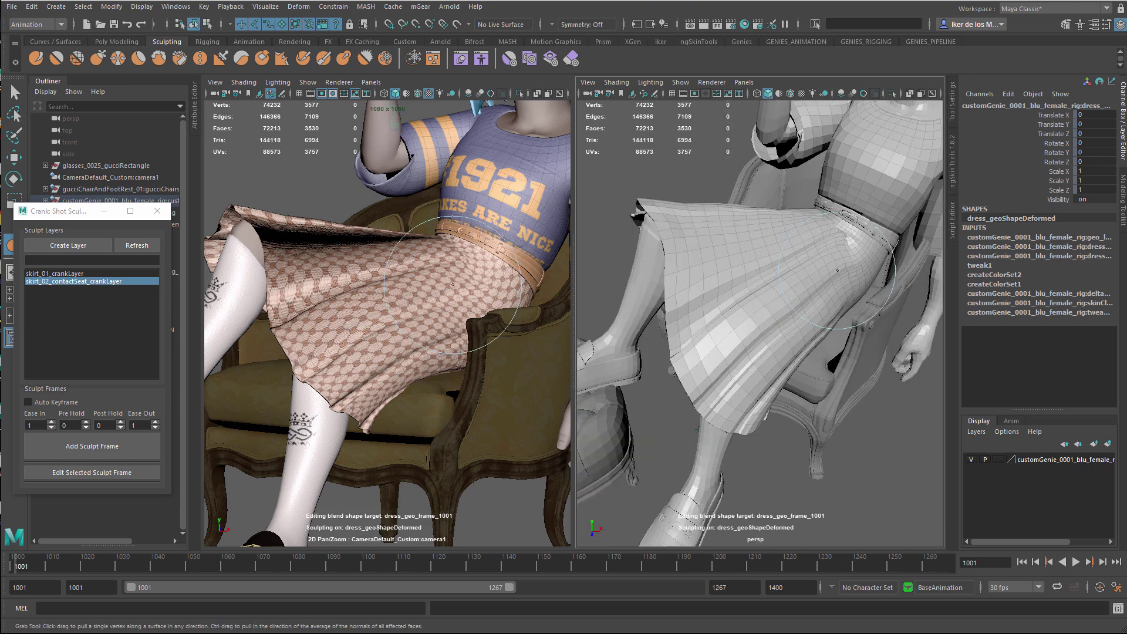
pyautogui.press('shift')
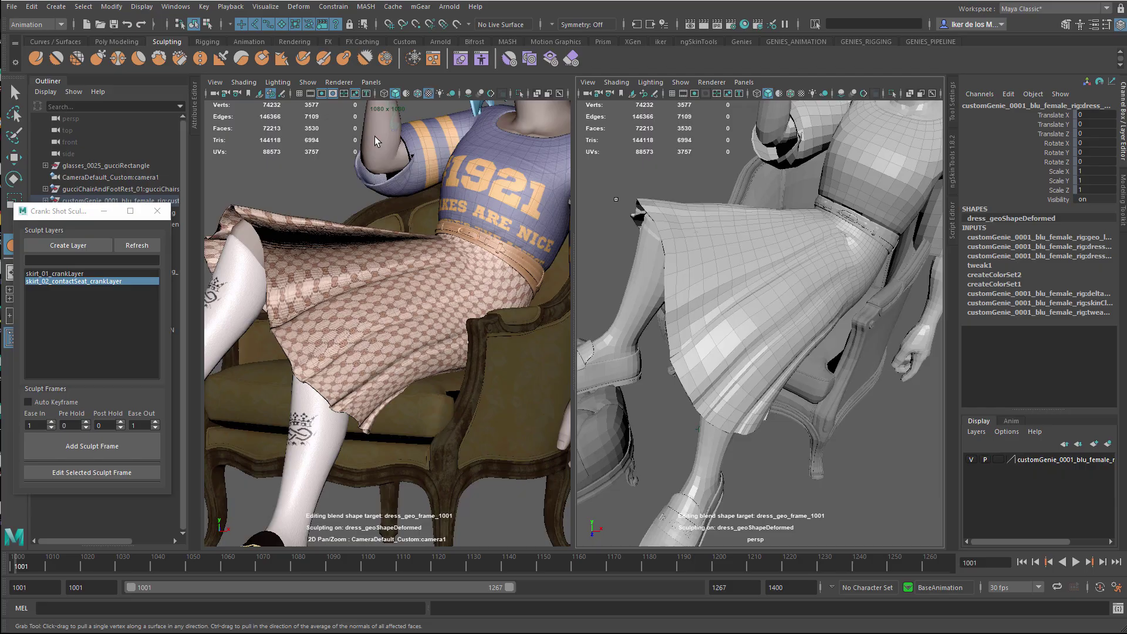
# Step: Activate the Erase Target tool on the dress and turn off edit mode for all sculpt layers
pyautogui.click(570, 62)
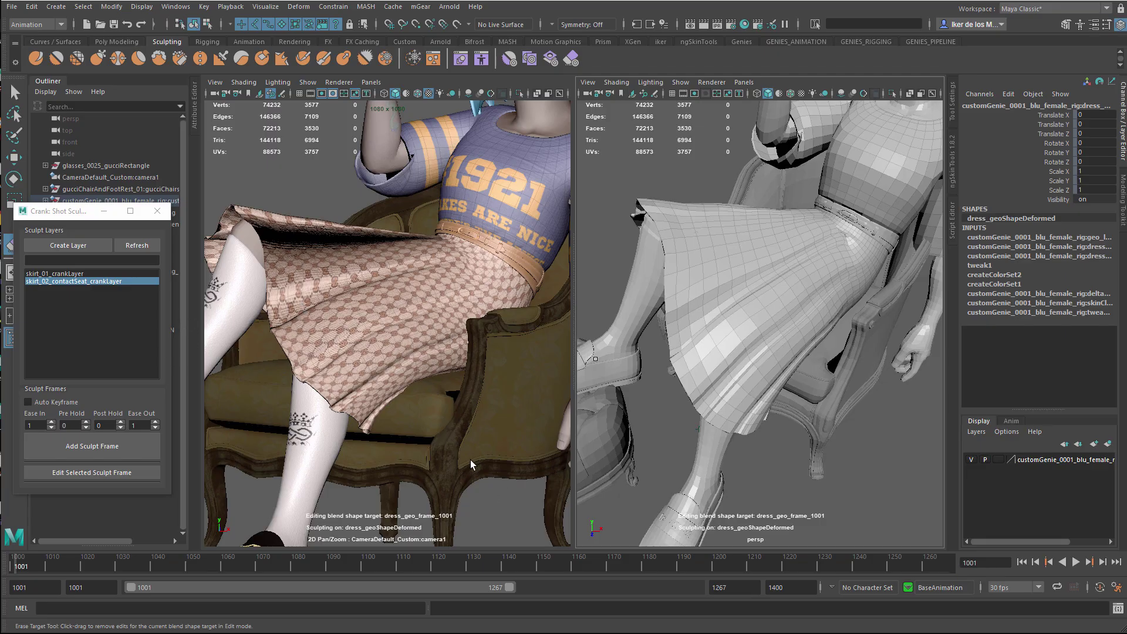
pyautogui.rightClick(114, 281)
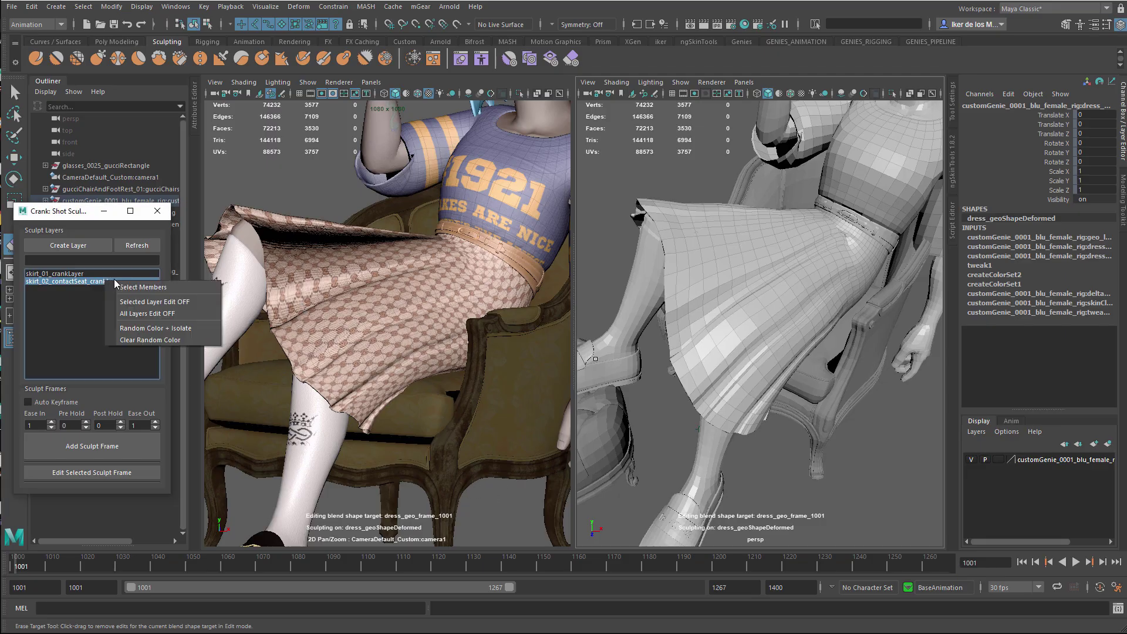
pyautogui.click(132, 314)
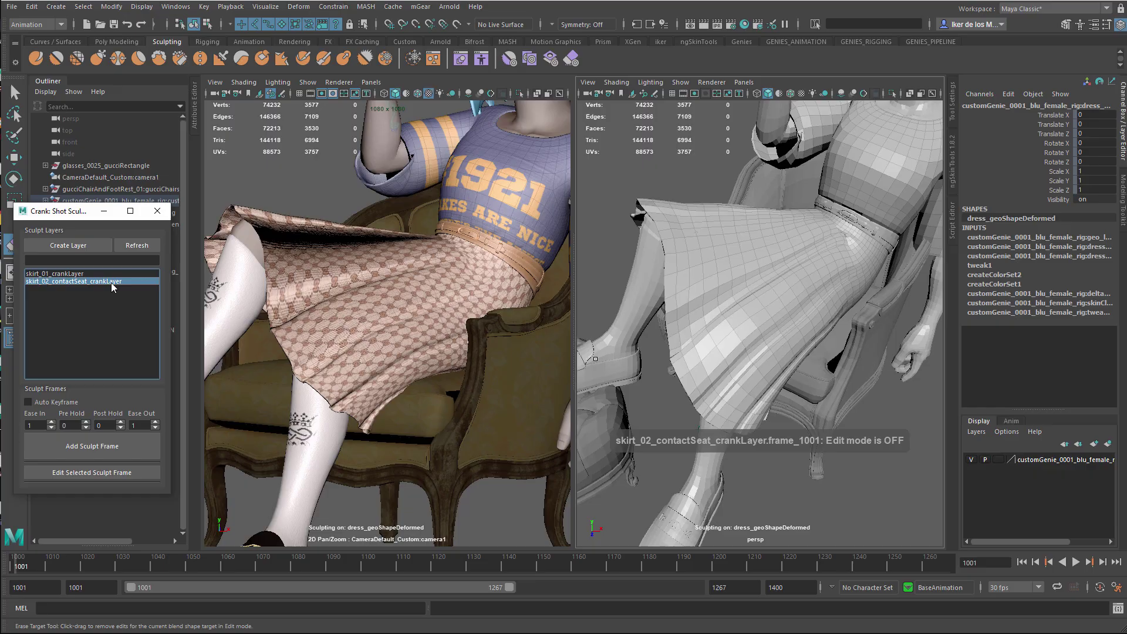
# Step: Preview the Frame 1001 sculpt of skirt_02_contactSeat_crankLayer and skirt_01_crankLayer by varying each layer's blend weight
pyautogui.moveTo(82, 221); pyautogui.dragTo(86, 323)
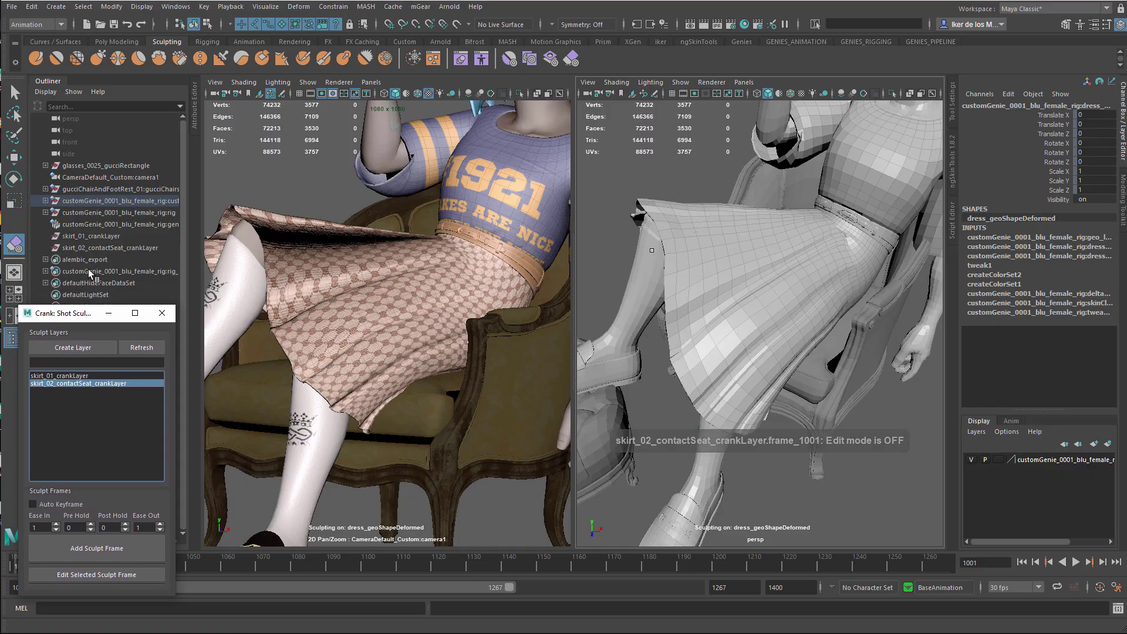
pyautogui.click(109, 248)
pyautogui.click(1058, 125)
pyautogui.moveTo(750, 222); pyautogui.dragTo(627, 230, button='middle')
pyautogui.click(85, 237)
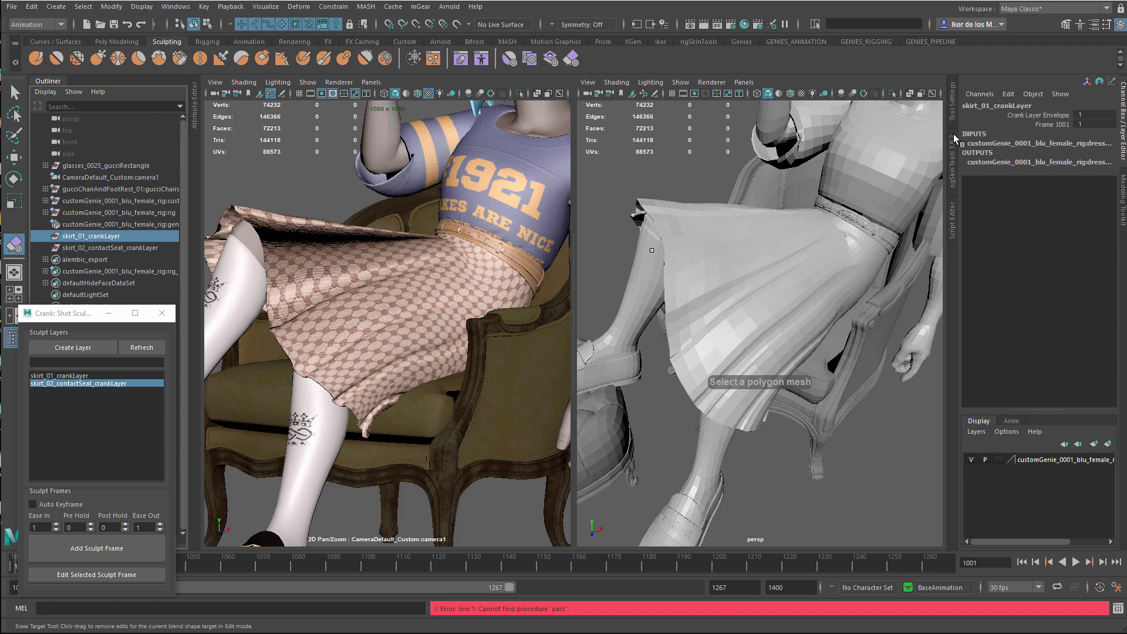
pyautogui.click(1056, 125)
pyautogui.moveTo(813, 238); pyautogui.dragTo(839, 231, button='middle')
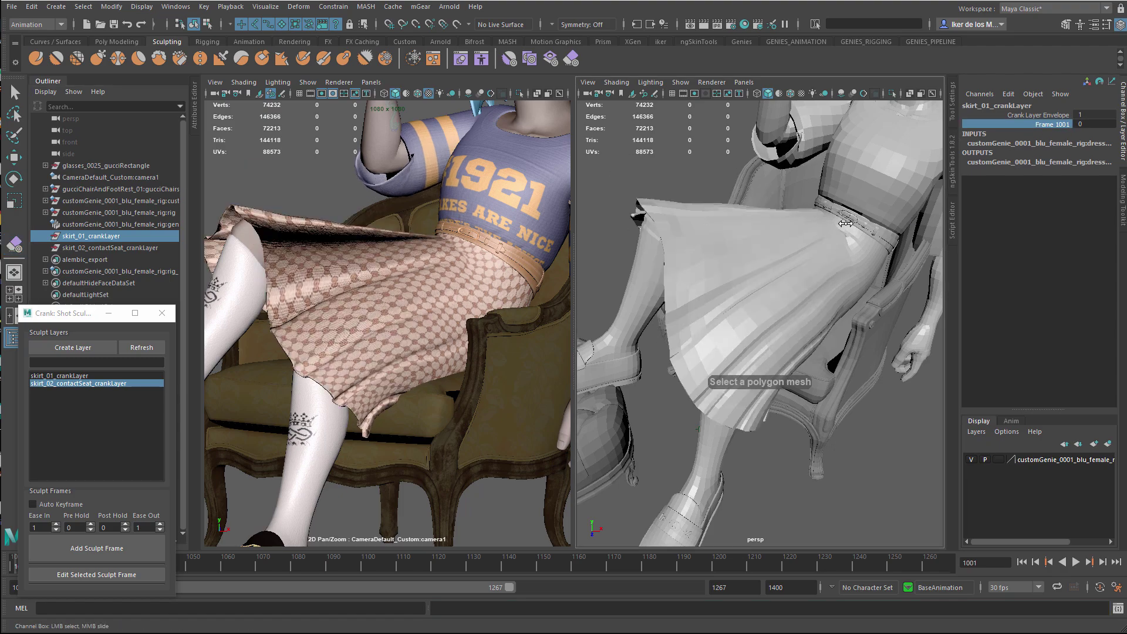
# Step: Enable editing of the frame 1001 sculpt on skirt_01_crankLayer
pyautogui.click(71, 377)
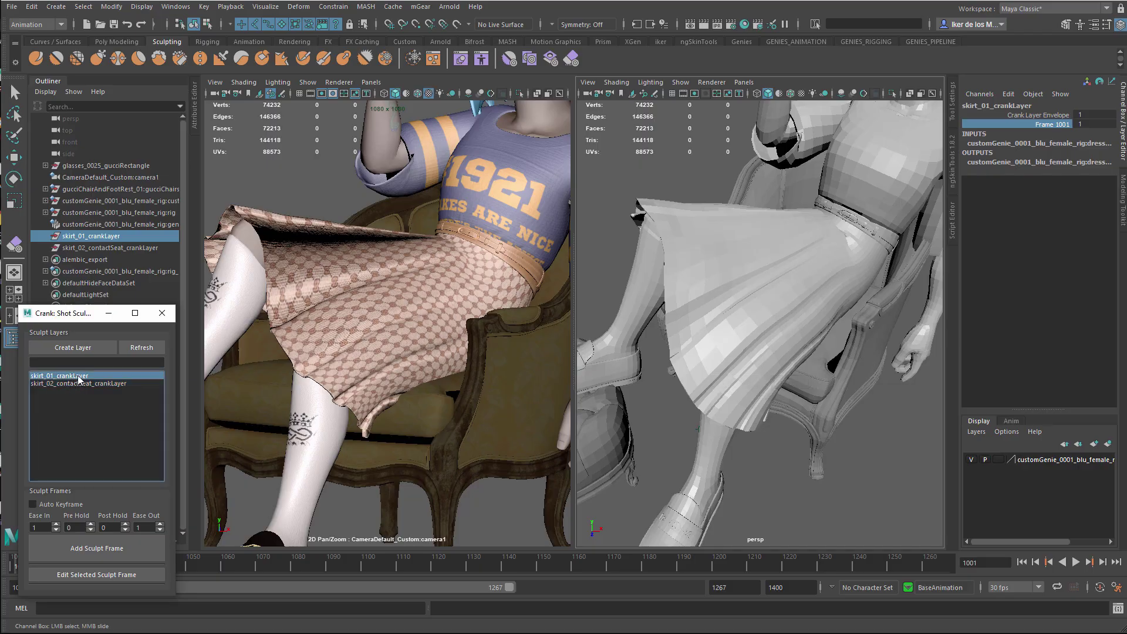
pyautogui.rightClick(73, 375)
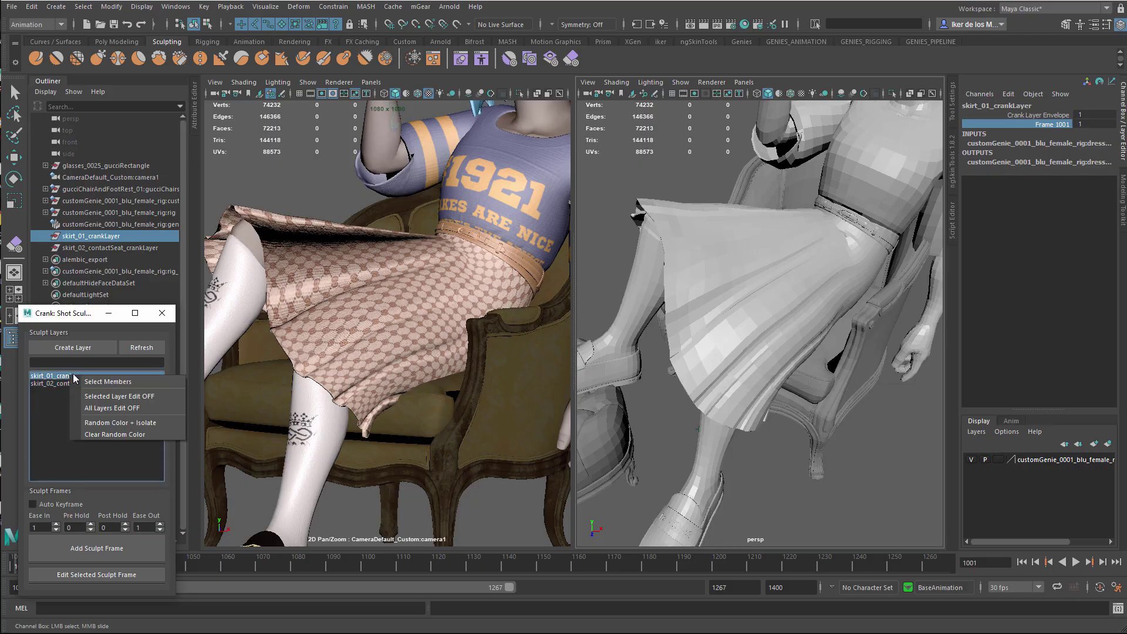
pyautogui.click(57, 379)
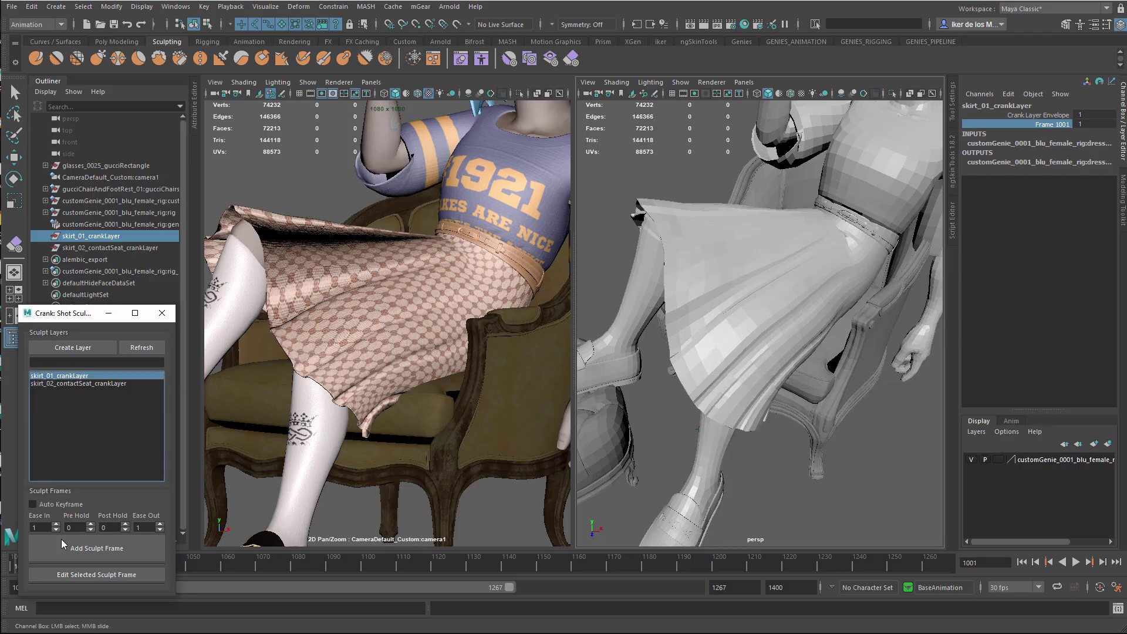
pyautogui.click(67, 574)
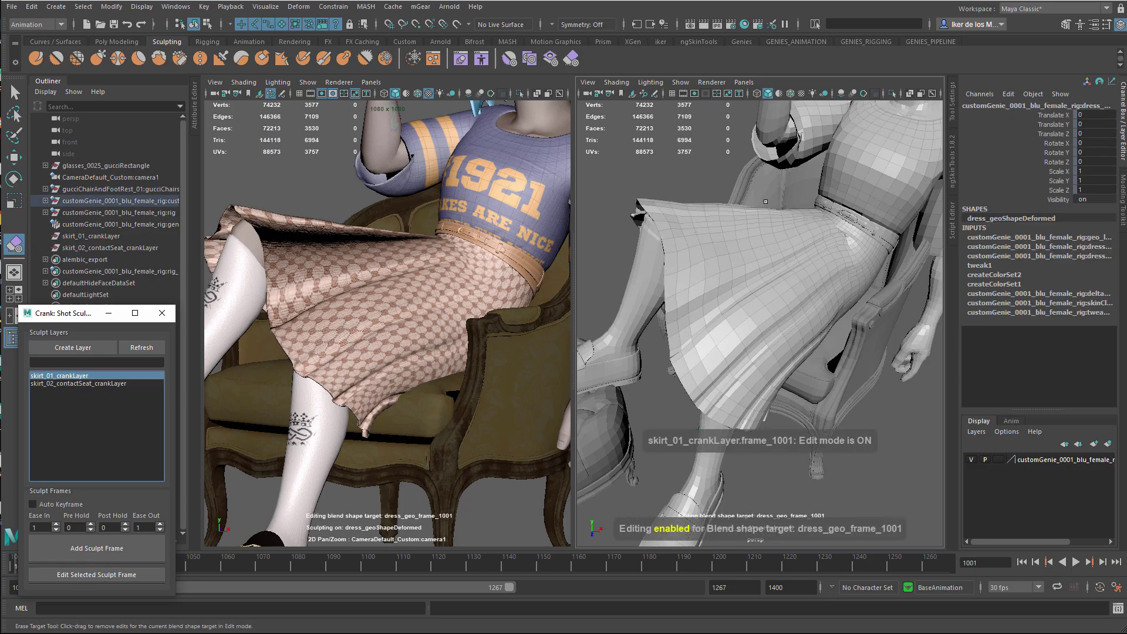
# Step: Examine the dress sleeve around the bent elbow, the waist and the lap from several angles in the perspective view
pyautogui.keyDown('alt'); pyautogui.moveTo(787, 187); pyautogui.dragTo(775, 316, button='middle'); pyautogui.keyUp('alt')
pyautogui.keyDown('alt'); pyautogui.moveTo(775, 317); pyautogui.dragTo(783, 272); pyautogui.keyUp('alt')
pyautogui.keyDown('alt'); pyautogui.moveTo(760, 465); pyautogui.dragTo(822, 410, button='right'); pyautogui.keyUp('alt')
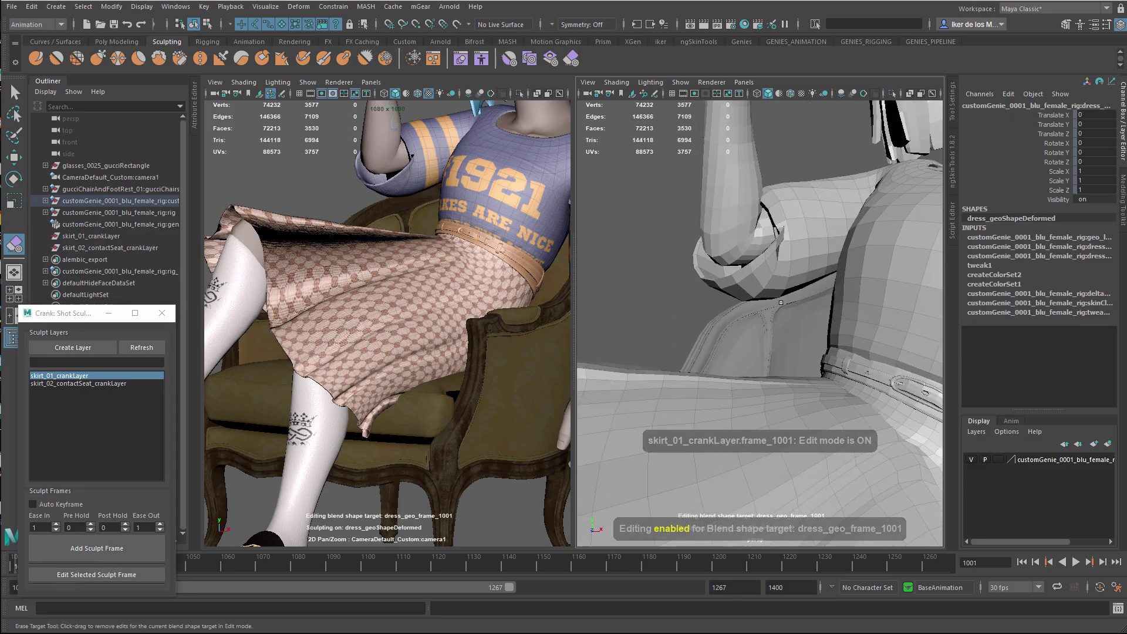
pyautogui.keyDown('alt'); pyautogui.moveTo(646, 223); pyautogui.dragTo(587, 191, button='middle'); pyautogui.keyUp('alt')
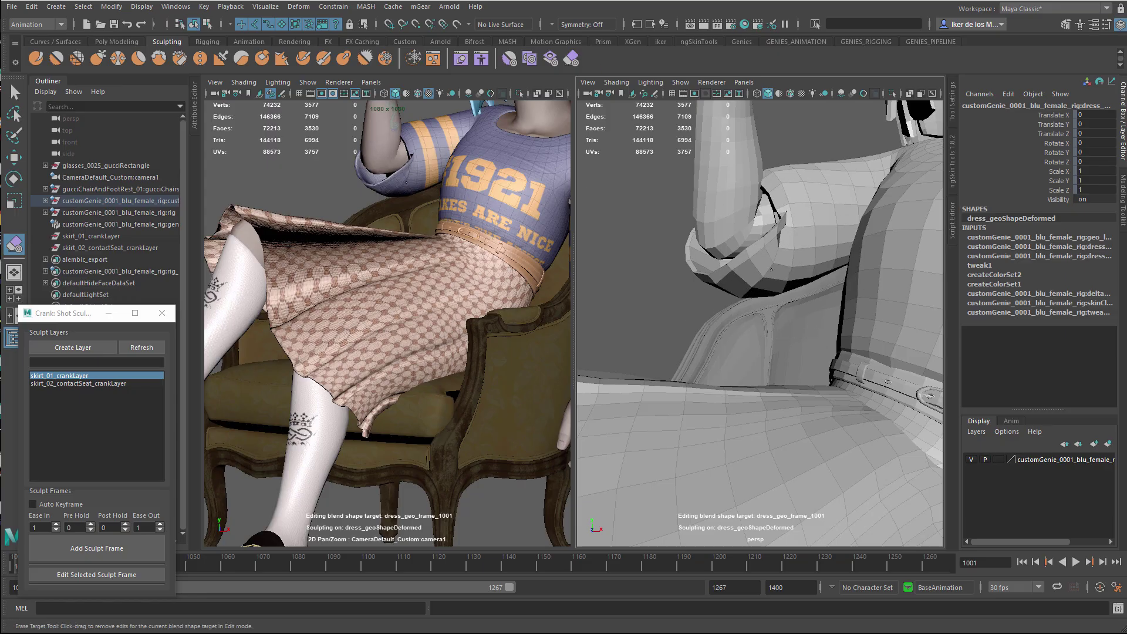
pyautogui.keyDown('alt'); pyautogui.moveTo(772, 269); pyautogui.dragTo(681, 253); pyautogui.keyUp('alt')
pyautogui.keyDown('alt'); pyautogui.moveTo(739, 276); pyautogui.dragTo(716, 201); pyautogui.keyUp('alt')
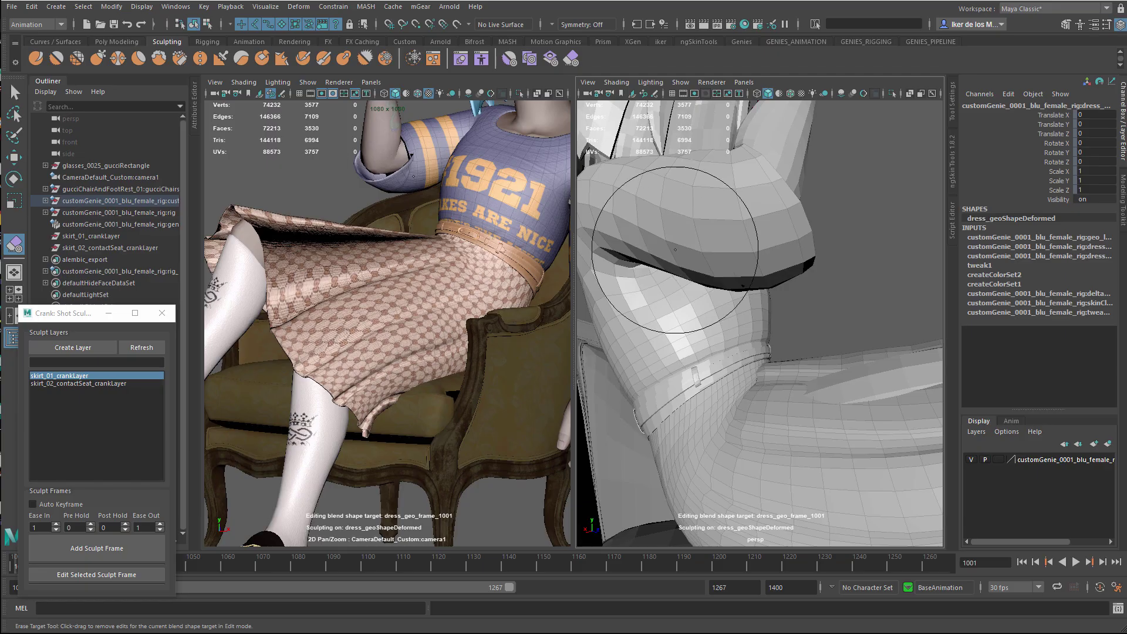
pyautogui.moveTo(746, 192)
pyautogui.keyDown('alt'); pyautogui.mouseDown()
pyautogui.moveTo(753, 212)
pyautogui.moveTo(781, 229)
pyautogui.moveTo(776, 281)
pyautogui.mouseUp(); pyautogui.keyUp('alt')
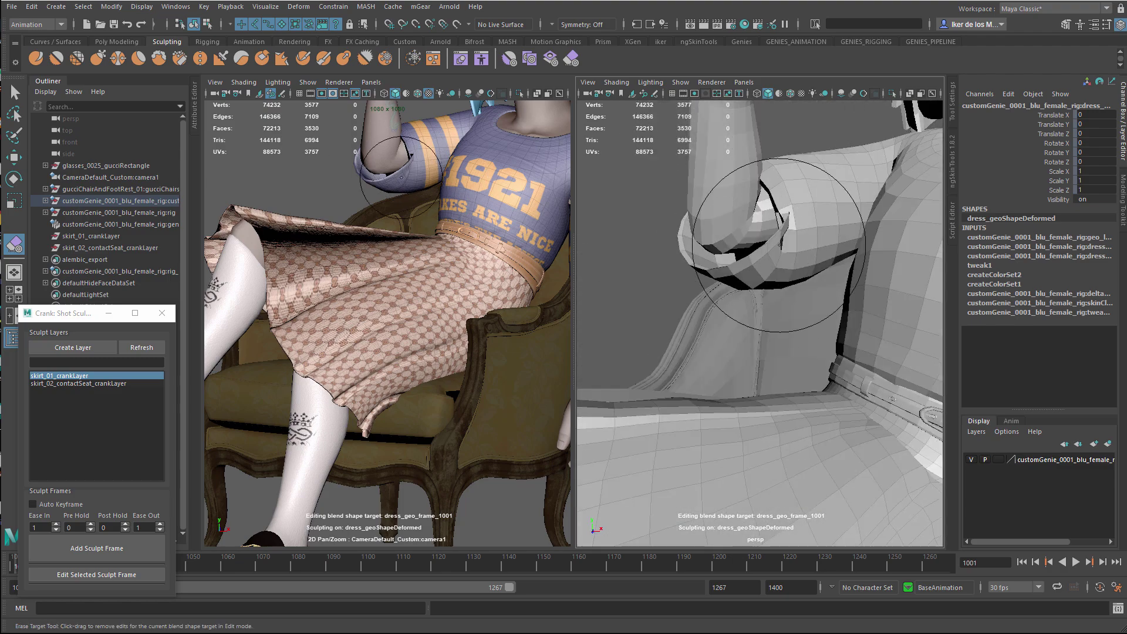
pyautogui.keyDown('alt'); pyautogui.moveTo(757, 242); pyautogui.dragTo(788, 247); pyautogui.keyUp('alt')
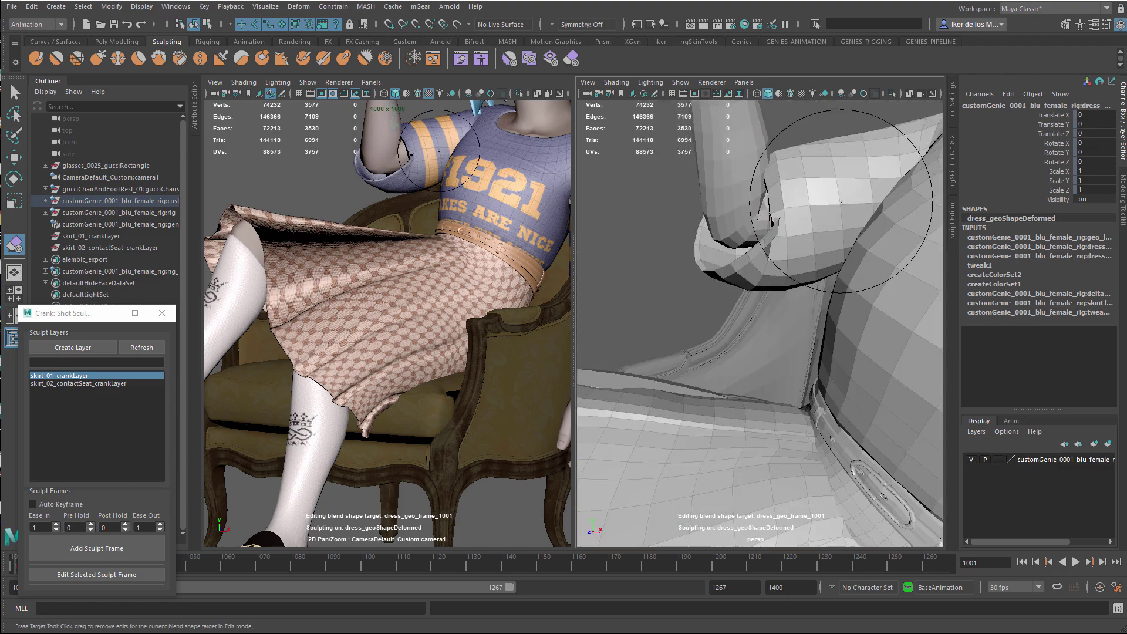
pyautogui.keyDown('alt'); pyautogui.moveTo(787, 195); pyautogui.dragTo(784, 206); pyautogui.keyUp('alt')
pyautogui.moveTo(784, 245)
pyautogui.keyDown('alt'); pyautogui.mouseDown()
pyautogui.moveTo(868, 234)
pyautogui.moveTo(832, 233)
pyautogui.moveTo(816, 246)
pyautogui.mouseUp(); pyautogui.keyUp('alt')
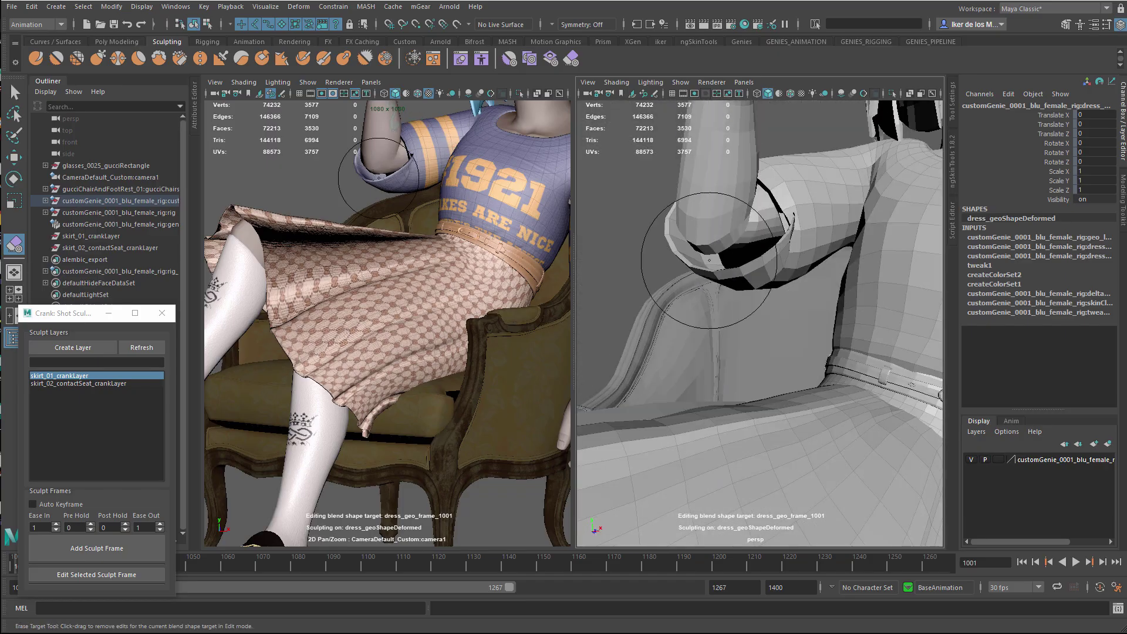
pyautogui.moveTo(680, 276)
pyautogui.keyDown('alt'); pyautogui.mouseDown()
pyautogui.moveTo(751, 211)
pyautogui.moveTo(786, 218)
pyautogui.moveTo(822, 288)
pyautogui.moveTo(664, 320)
pyautogui.mouseUp(); pyautogui.keyUp('alt')
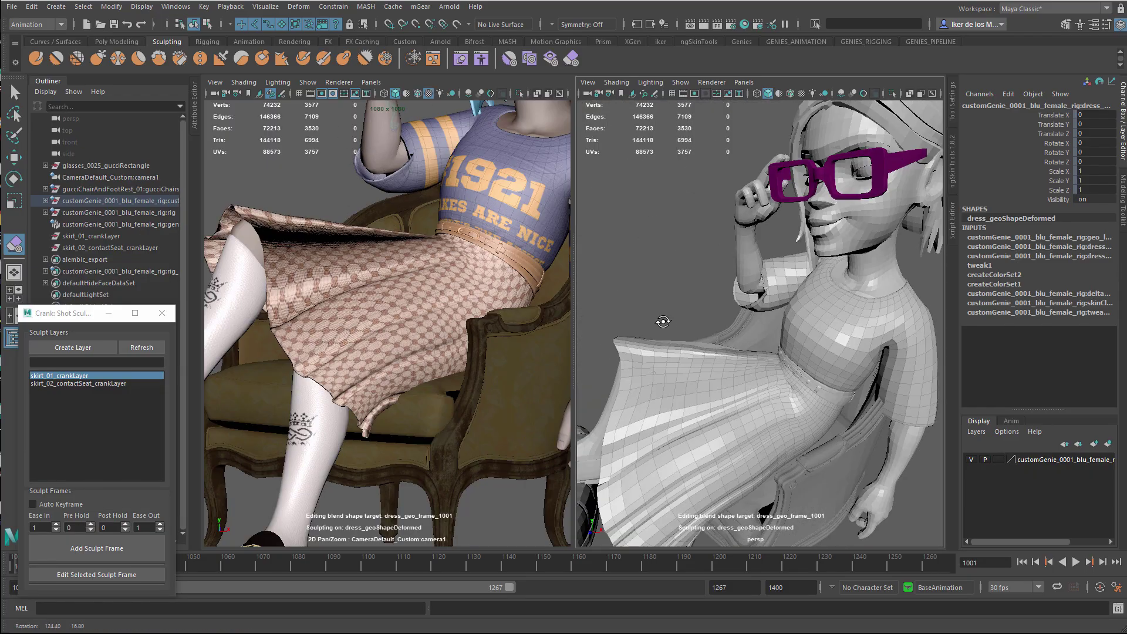
pyautogui.keyDown('alt'); pyautogui.moveTo(663, 319); pyautogui.dragTo(739, 340, button='right'); pyautogui.keyUp('alt')
pyautogui.keyDown('alt'); pyautogui.moveTo(740, 352); pyautogui.dragTo(704, 305, button='middle'); pyautogui.keyUp('alt')
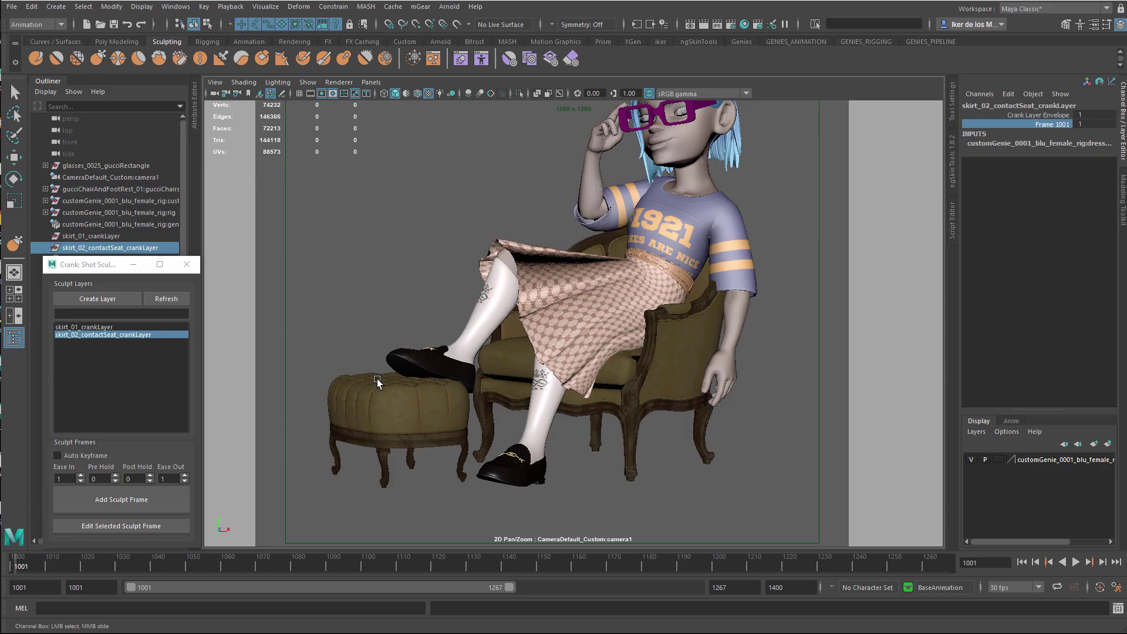
# Step: Enable editing of the sculpt frame on skirt_02_contactSeat_crankLayer and soft-select the skirt's lower hem vertices with a wide falloff
pyautogui.click(95, 337)
pyautogui.click(109, 525)
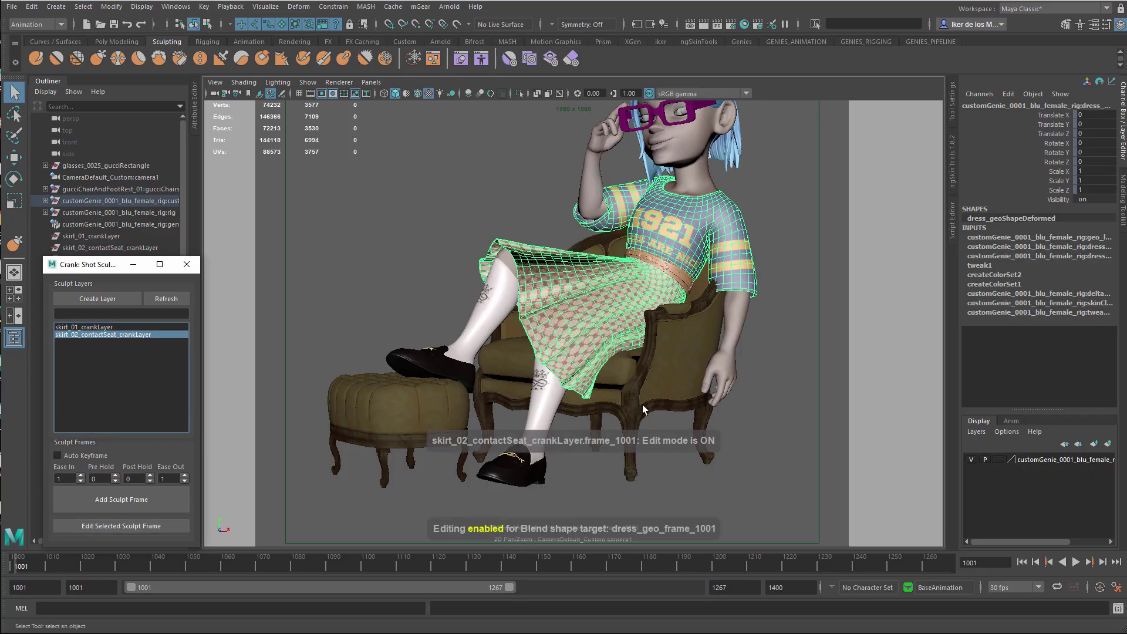
pyautogui.moveTo(600, 385); pyautogui.dragTo(592, 392, button='right')
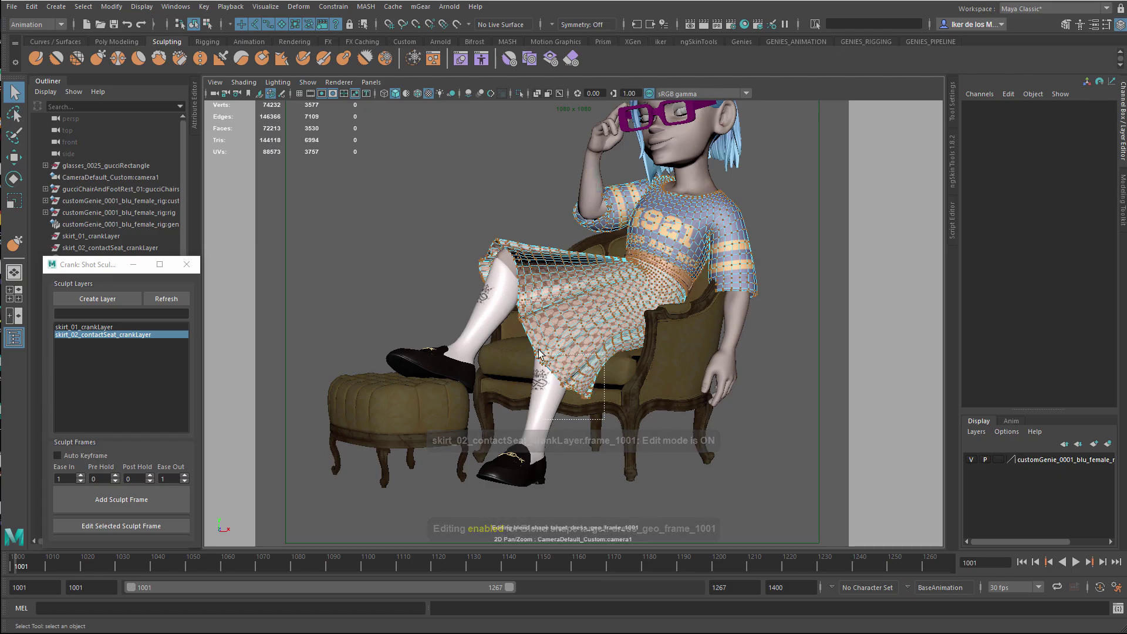
pyautogui.moveTo(605, 420); pyautogui.dragTo(538, 339)
pyautogui.press('b')
pyautogui.moveTo(624, 368); pyautogui.dragTo(632, 437)
# Step: Move the rotation pivot up to the hip and rotate the soft-selected hem slightly toward the chair's armrest
pyautogui.press('e')
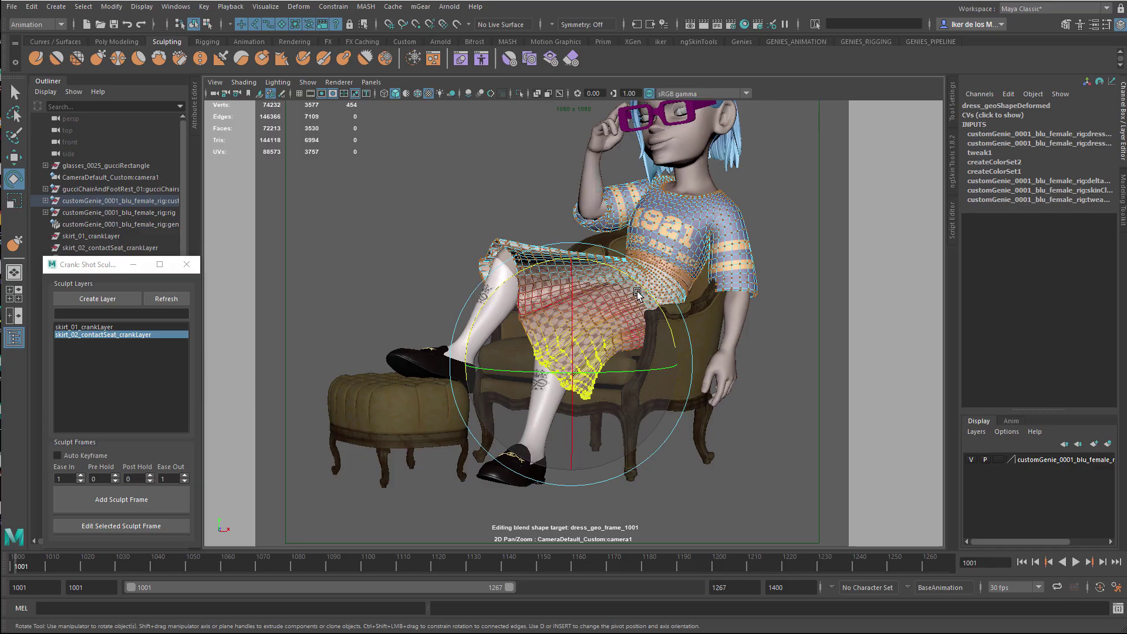
pyautogui.moveTo(637, 279); pyautogui.dragTo(560, 269)
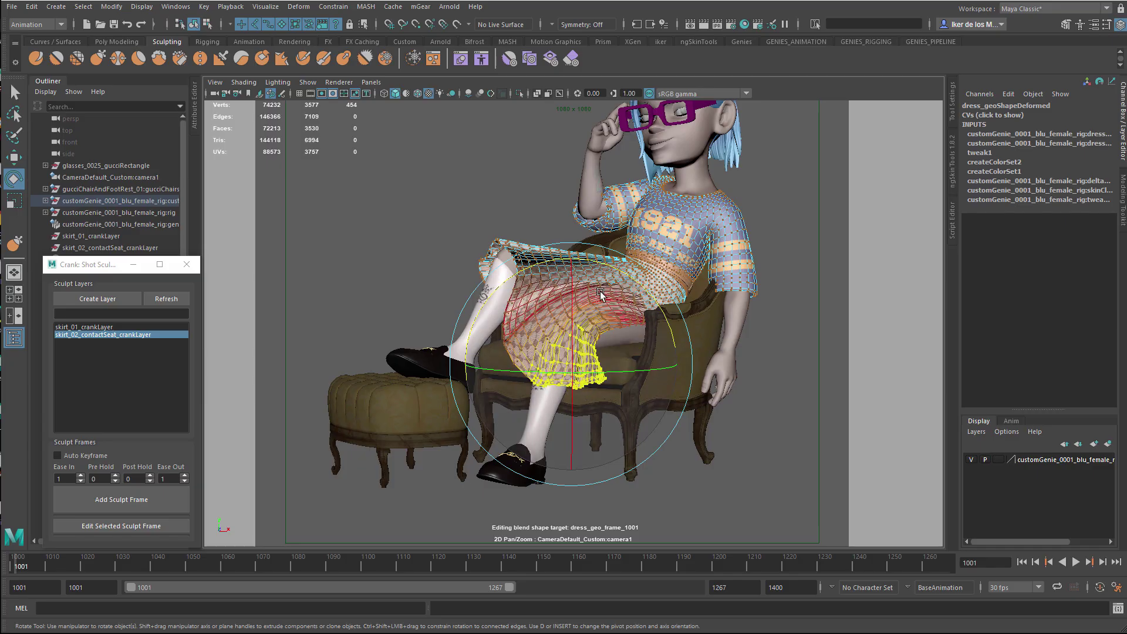
pyautogui.hotkey('ctrl', 'z')
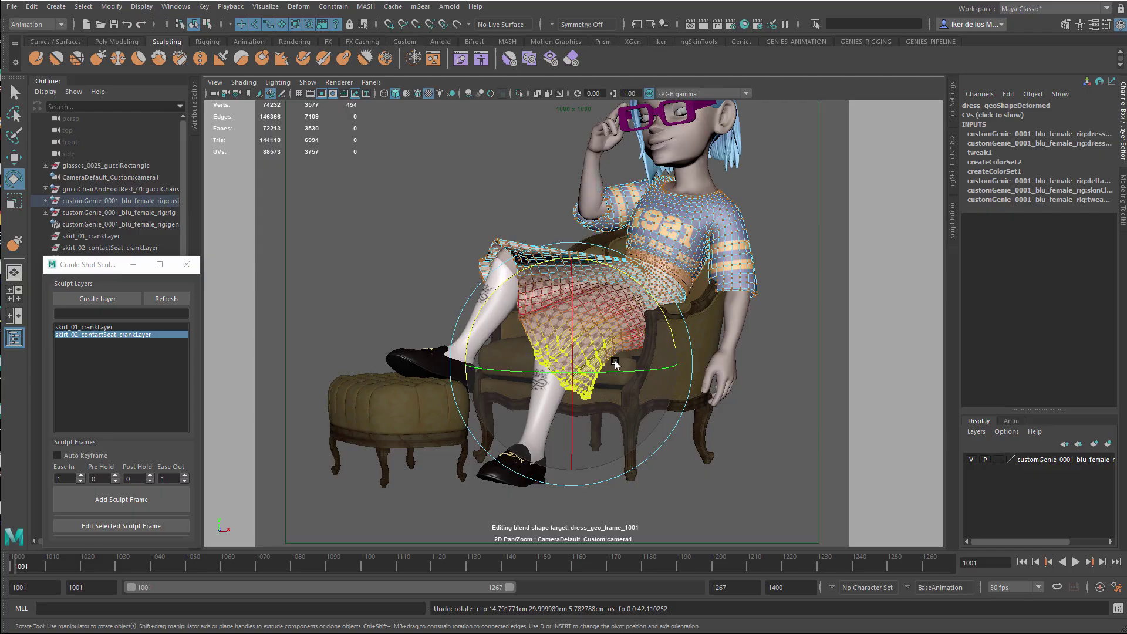
pyautogui.press('d')
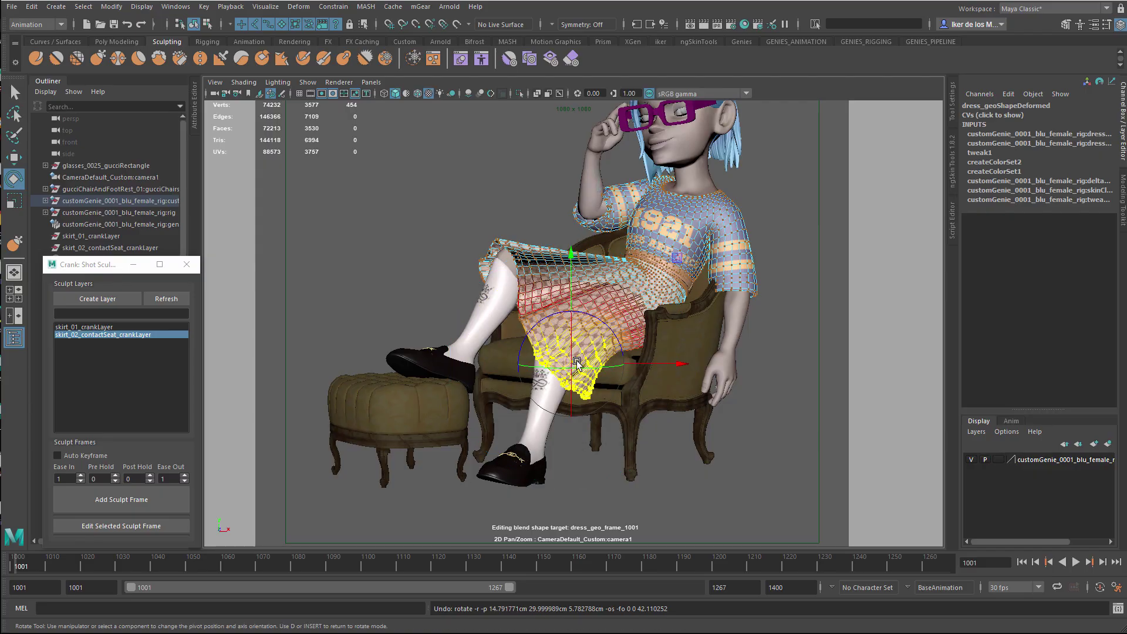
pyautogui.moveTo(575, 364); pyautogui.dragTo(635, 317)
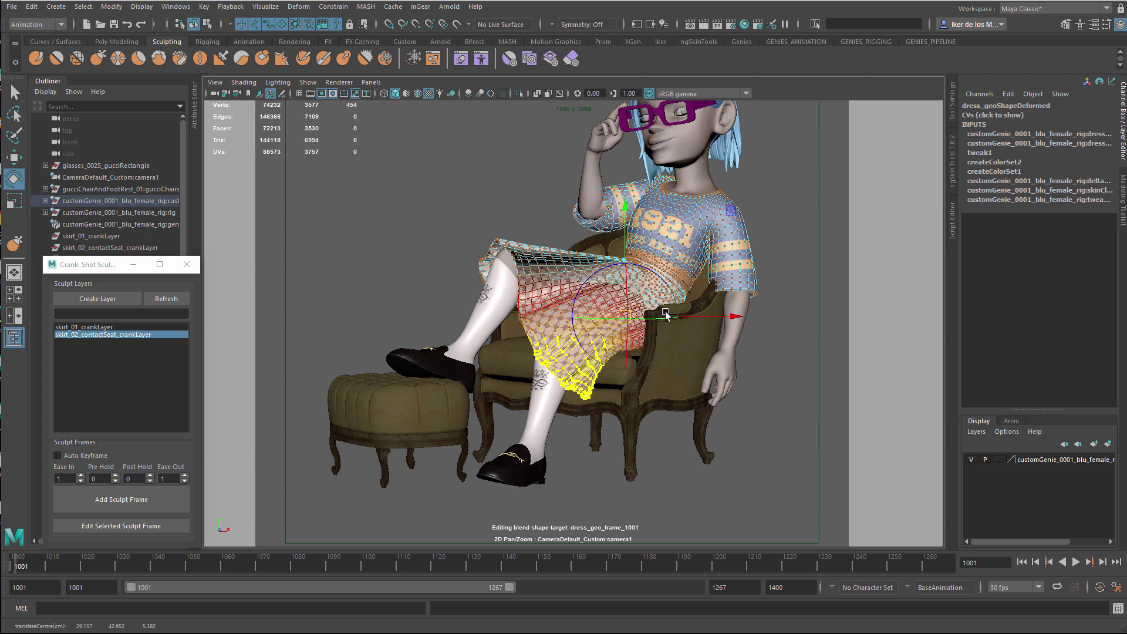
pyautogui.press('d')
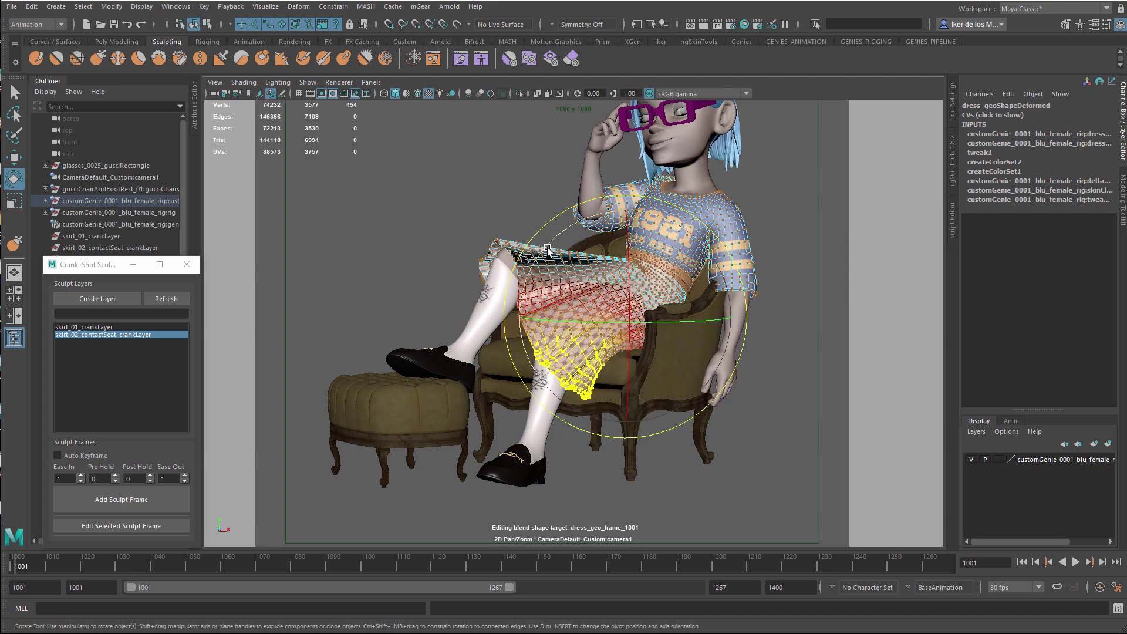
pyautogui.moveTo(548, 248); pyautogui.dragTo(542, 280)
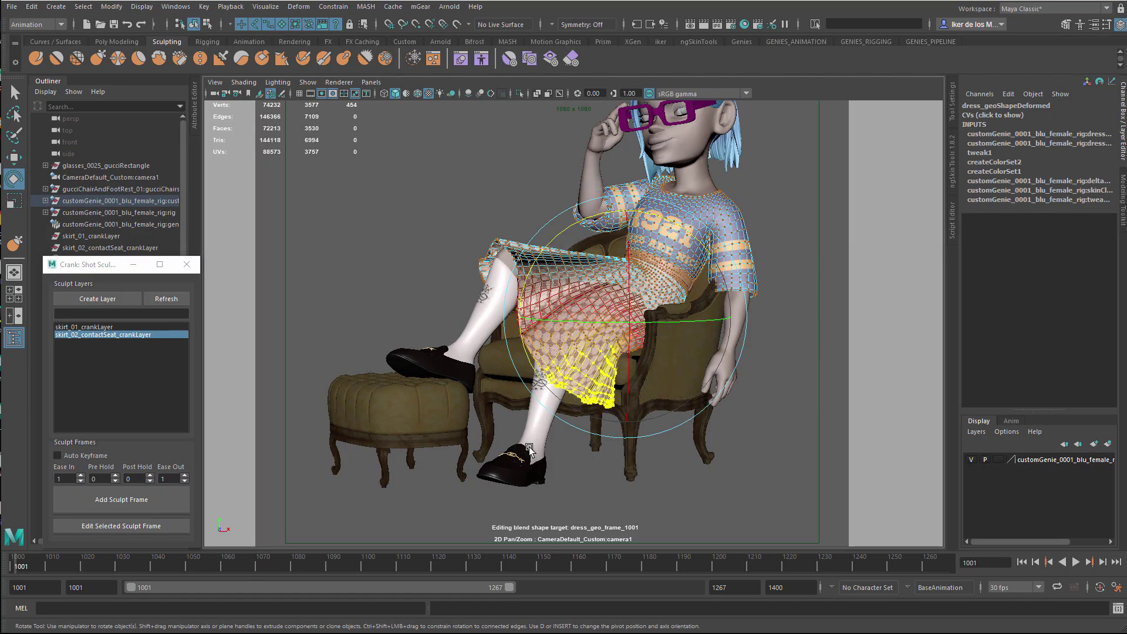
pyautogui.press('q')
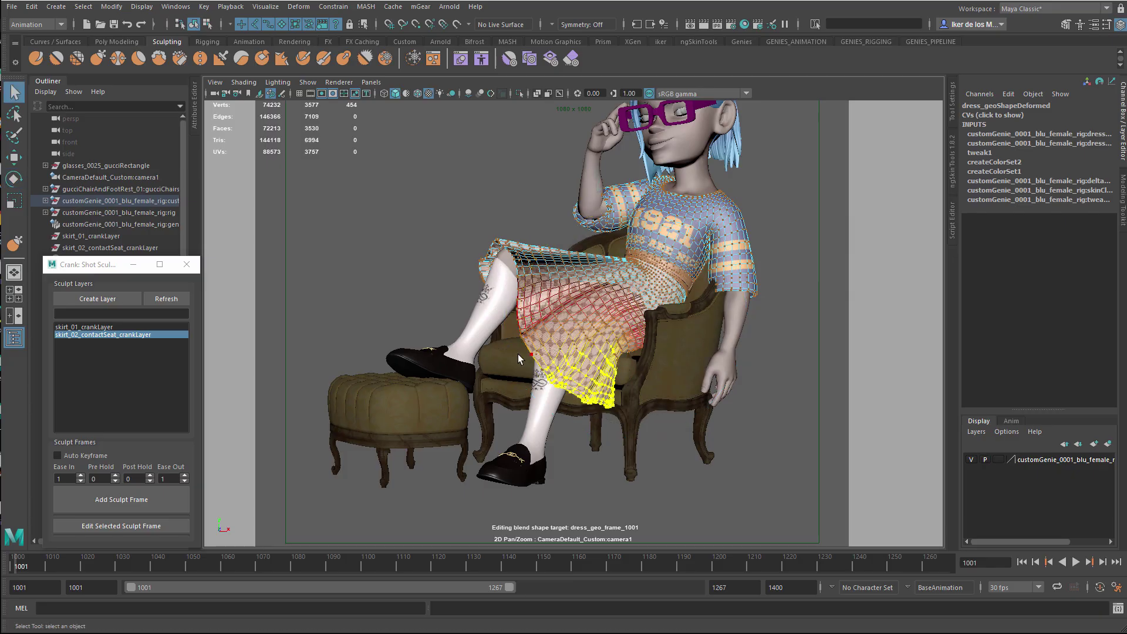
# Step: Return to object mode, show wireframe on shaded, and reshape the skirt's hem above the lower tattooed leg with the Grab tool
pyautogui.scroll(5, 582, 371)
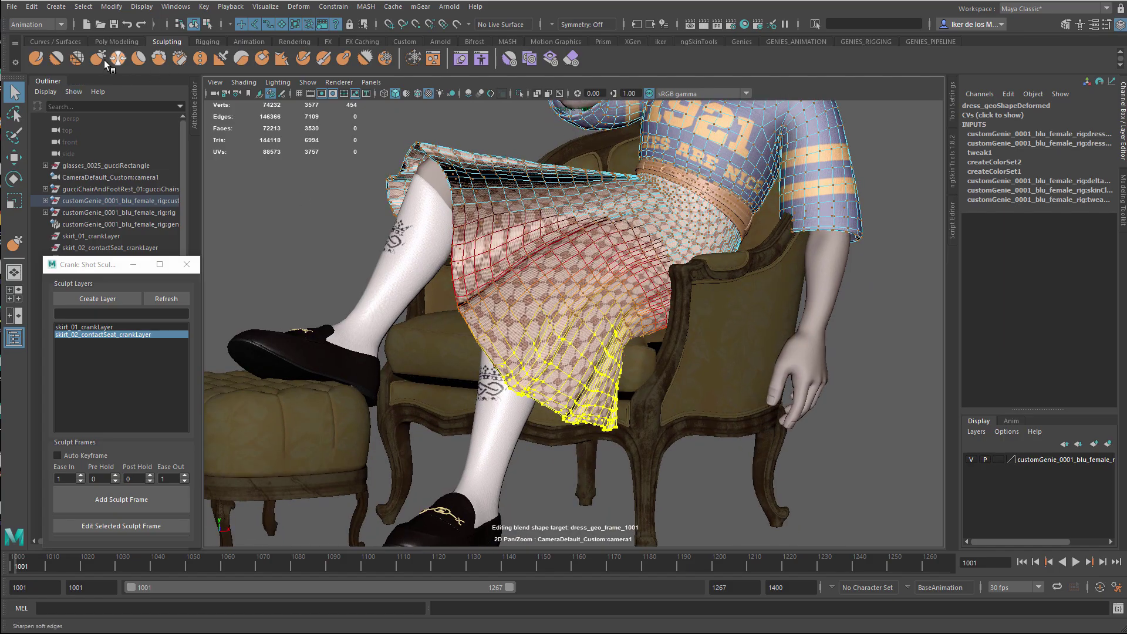
pyautogui.press('F8')
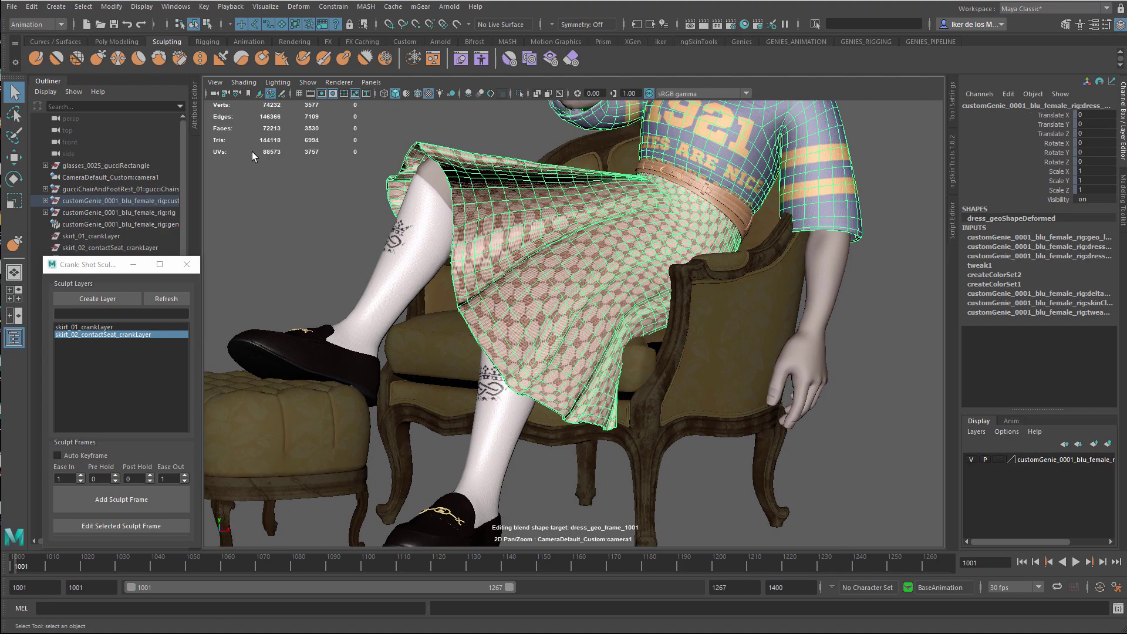
pyautogui.click(99, 58)
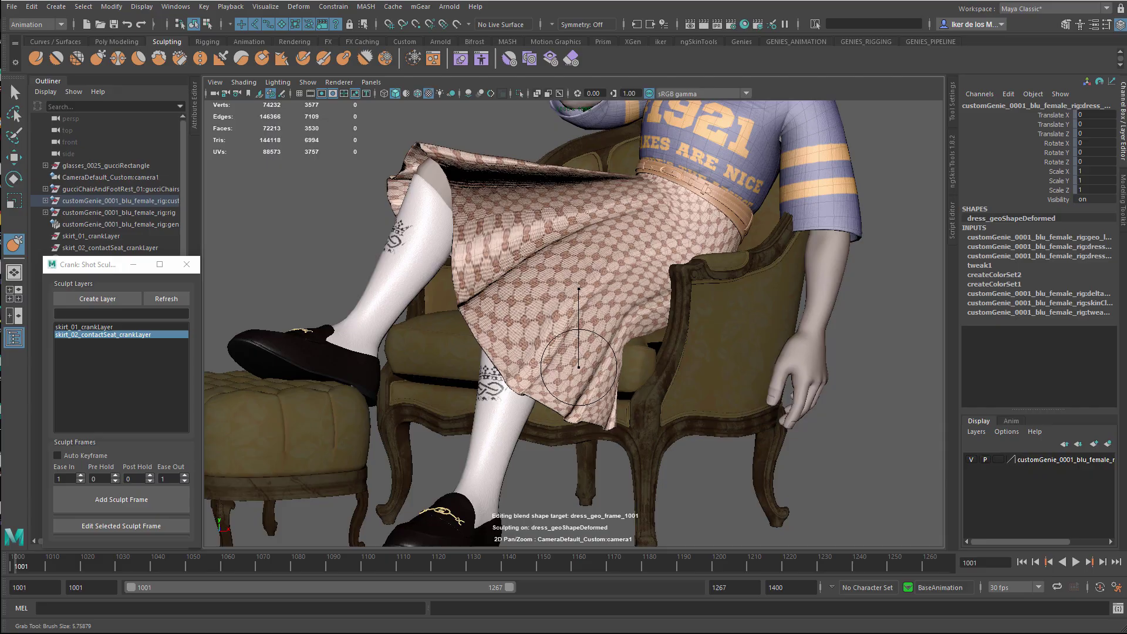
pyautogui.click(417, 93)
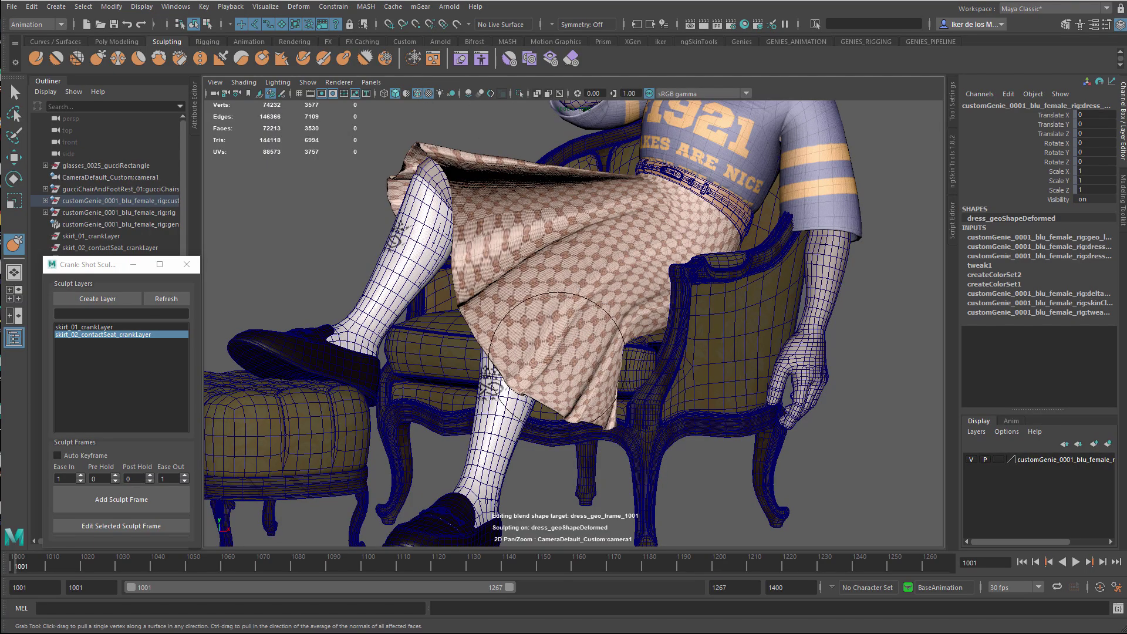
pyautogui.moveTo(561, 368); pyautogui.dragTo(535, 388)
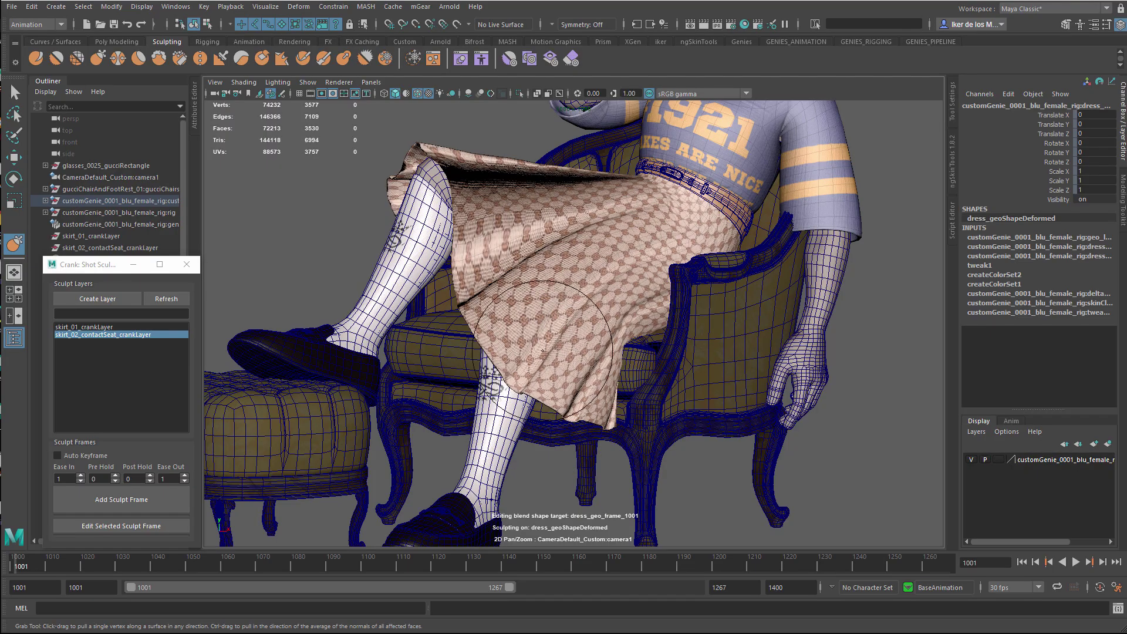
pyautogui.moveTo(499, 345)
pyautogui.mouseDown()
pyautogui.moveTo(489, 356)
pyautogui.moveTo(477, 330)
pyautogui.moveTo(505, 363)
pyautogui.mouseUp()
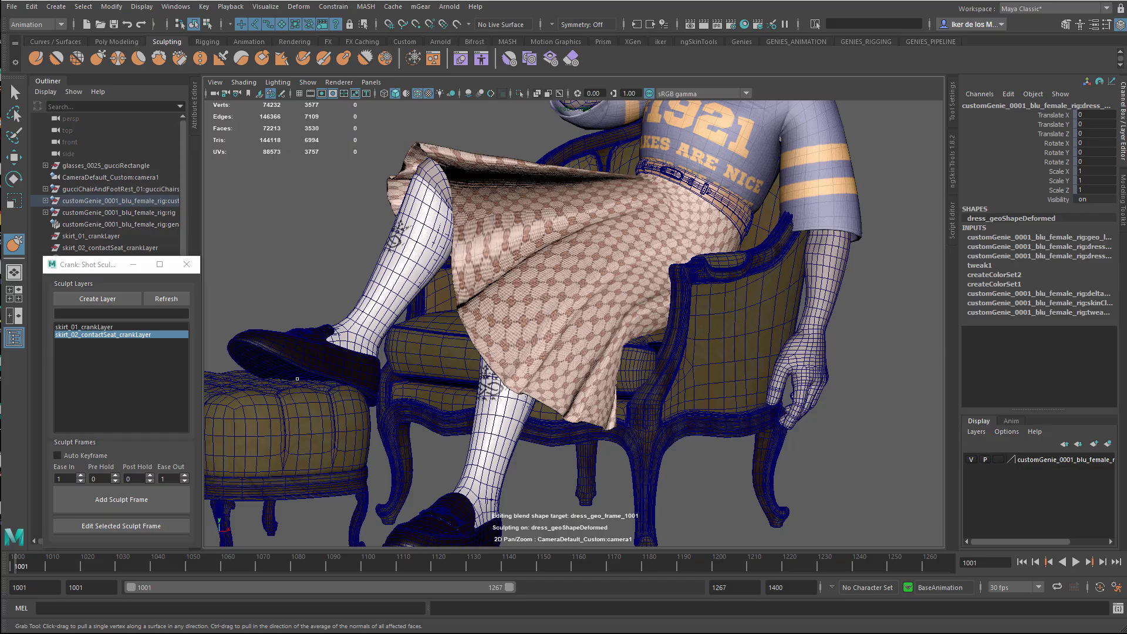
# Step: Turn off editing for skirt_02_contactSeat_crankLayer and scrub through the animation to check the skirt against the seat
pyautogui.rightClick(137, 335)
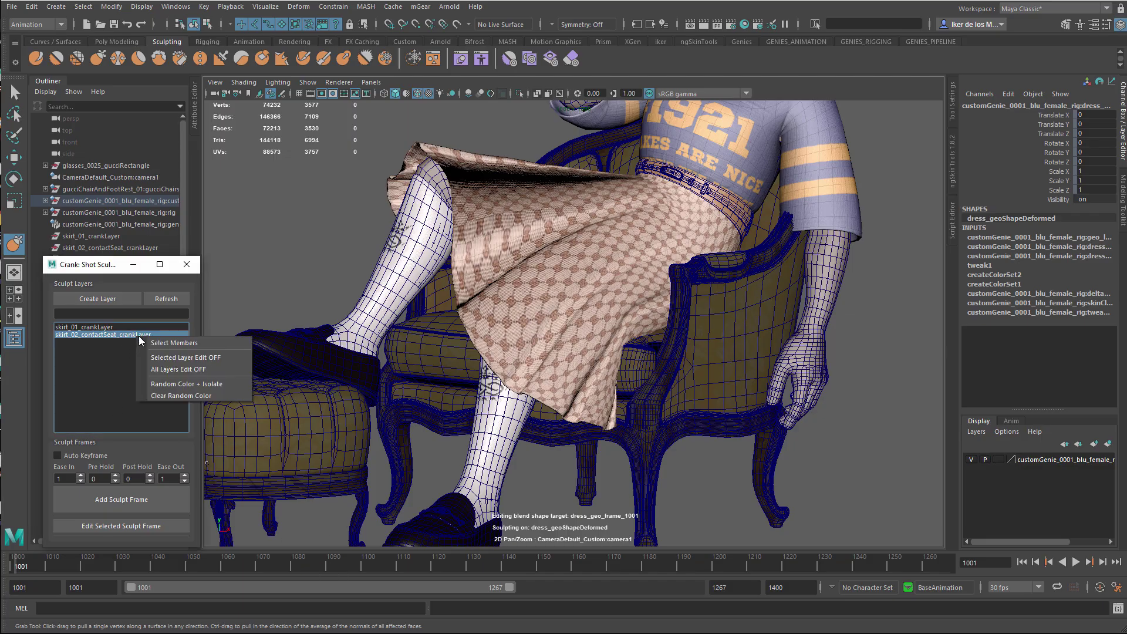
pyautogui.click(172, 359)
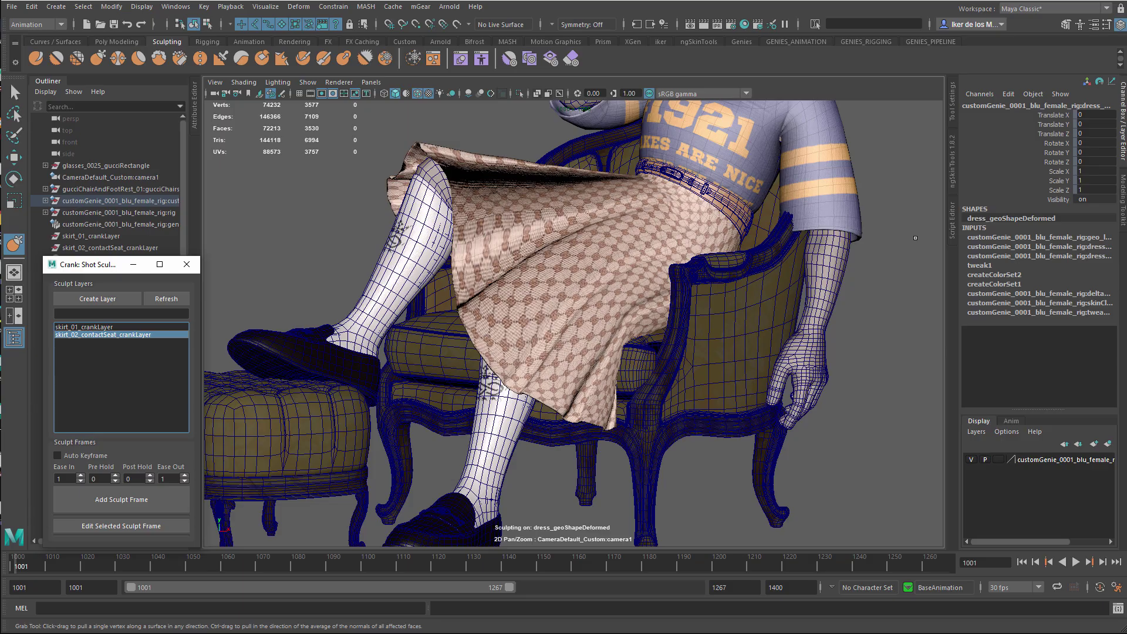
pyautogui.moveTo(22, 564); pyautogui.dragTo(873, 567)
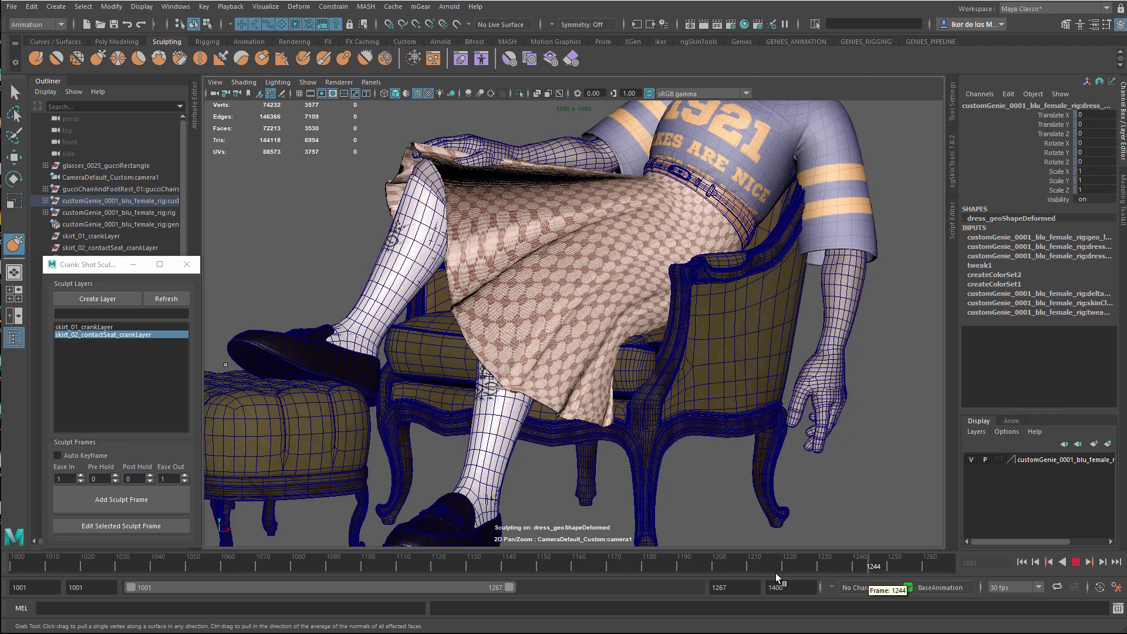
pyautogui.moveTo(776, 573); pyautogui.dragTo(333, 561)
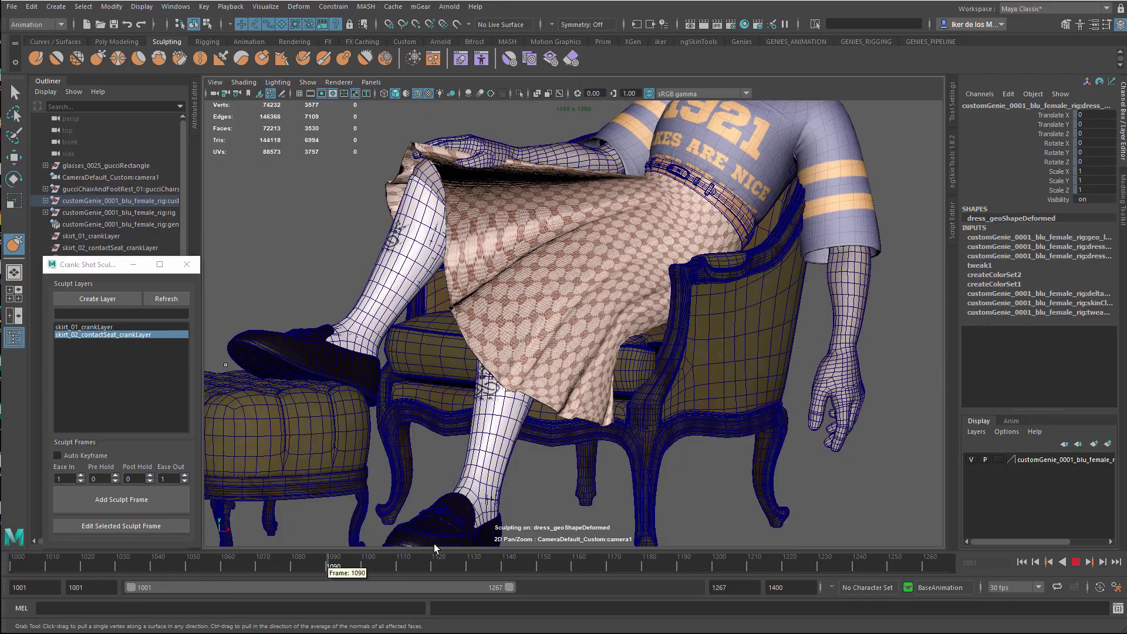